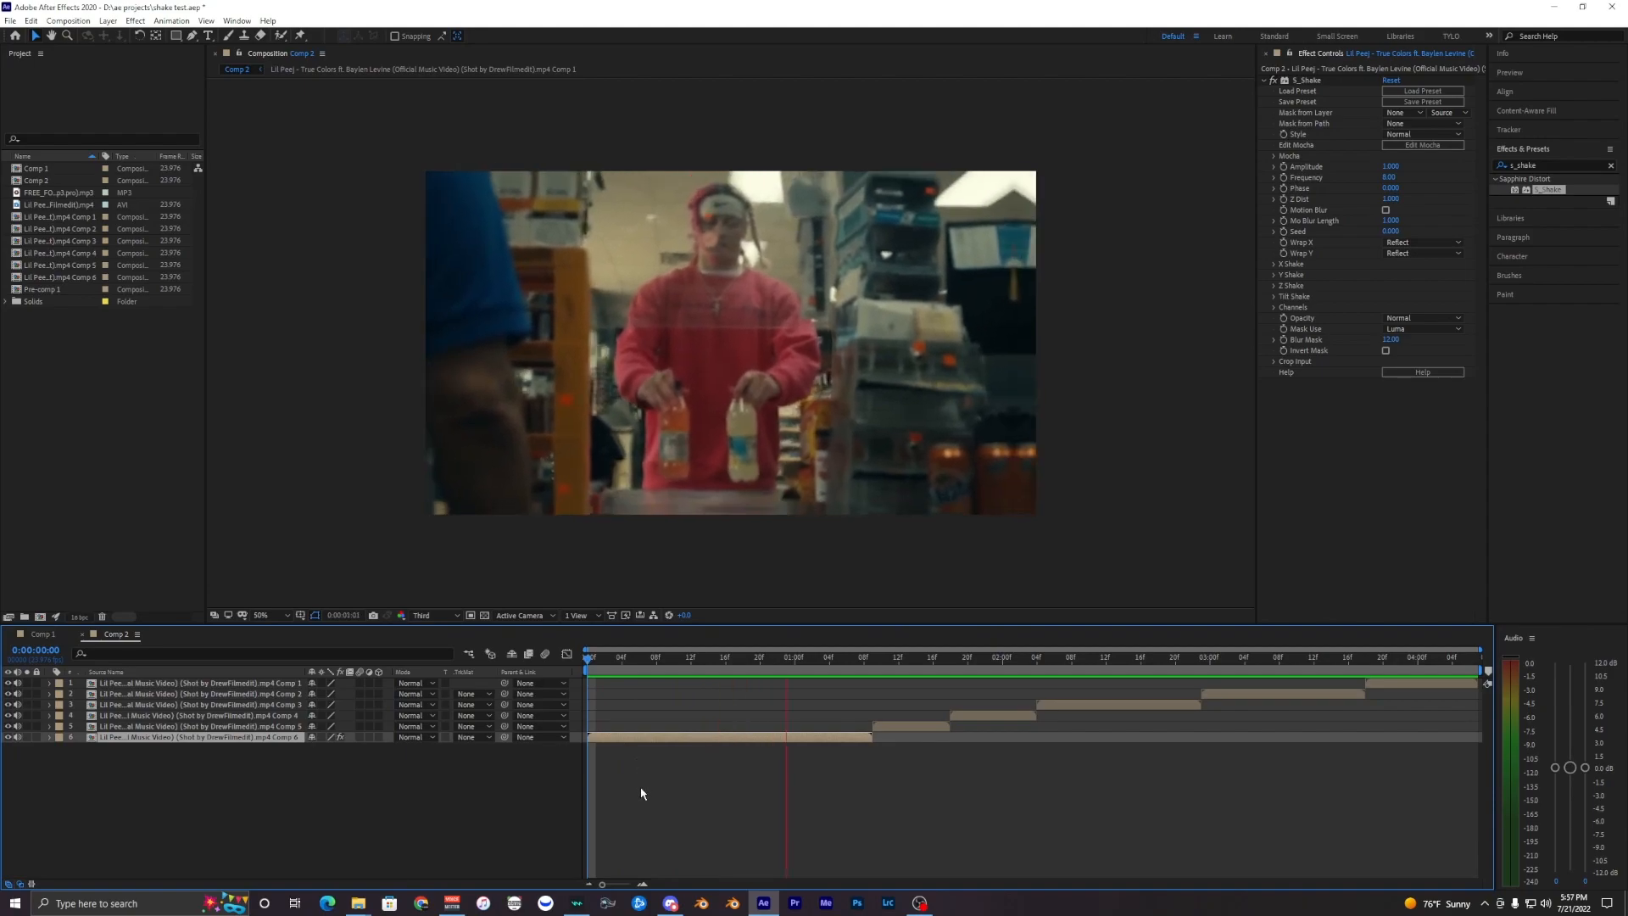
# Load the TYLO MAIN SHAKE preset into the S_Shake effect on the layer 6 clip
pyautogui.press('space')
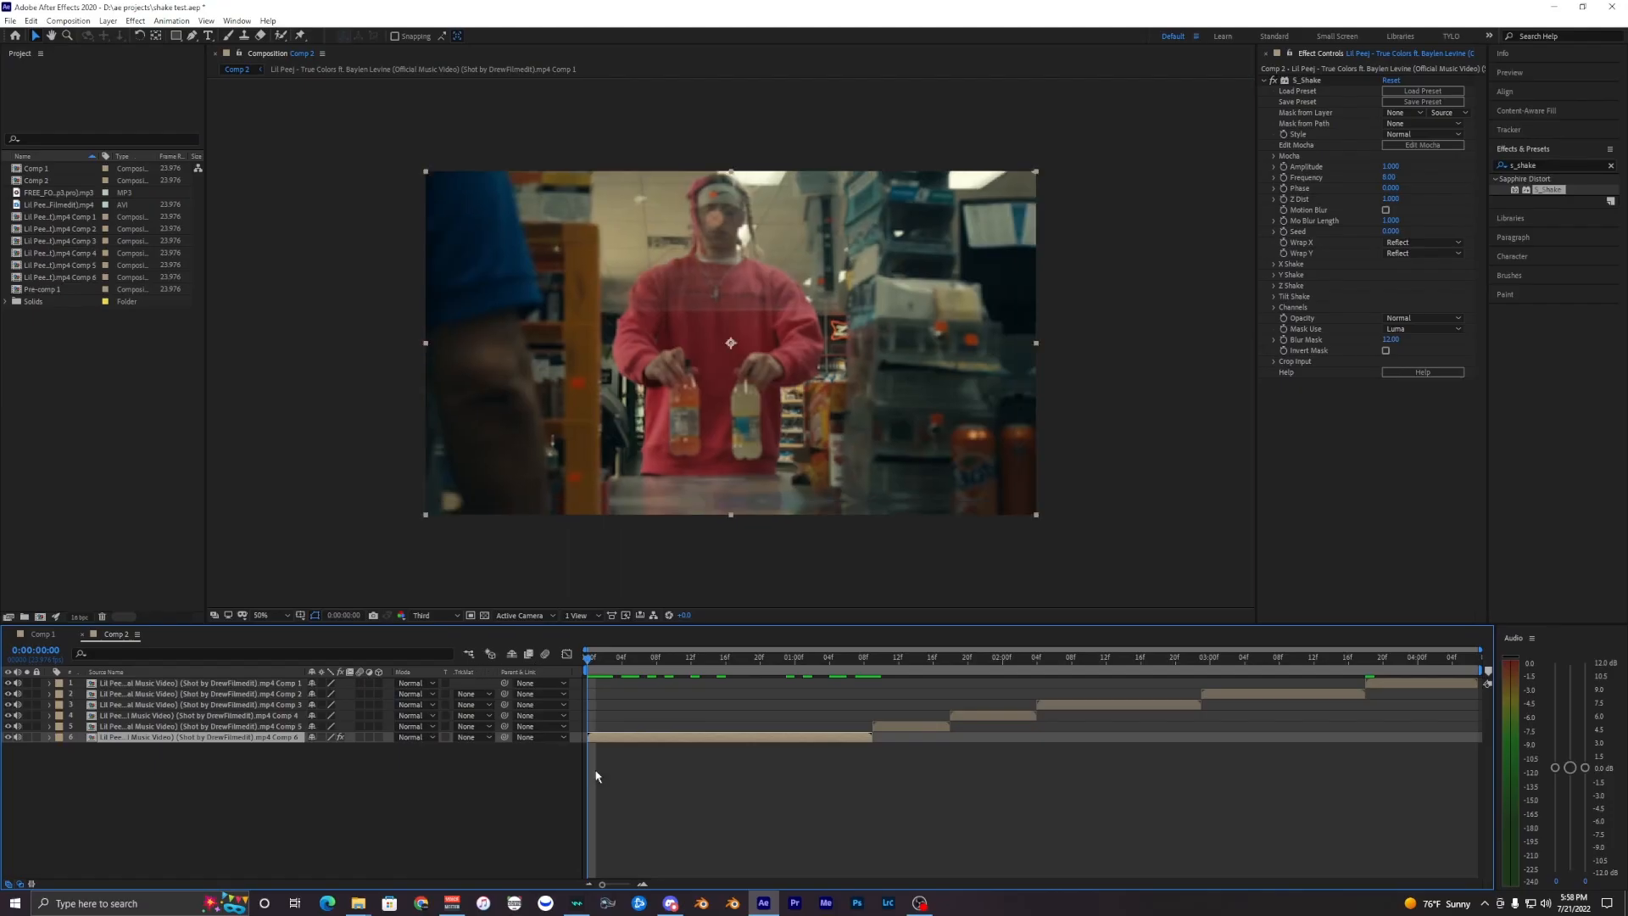
pyautogui.click(621, 737)
pyautogui.click(621, 737)
pyautogui.click(636, 765)
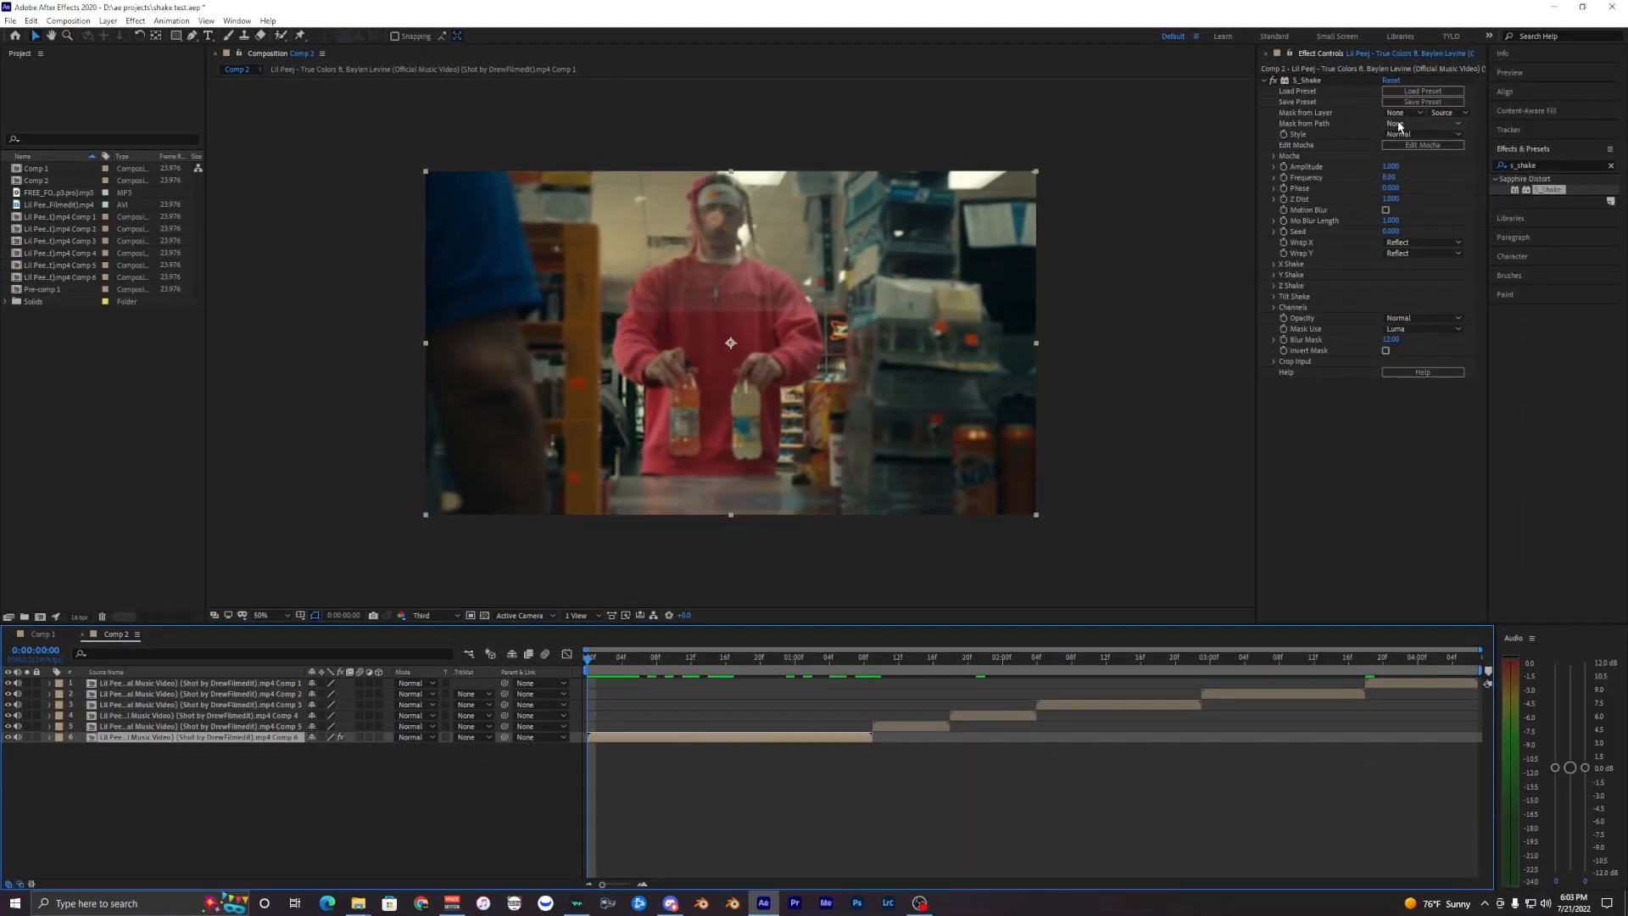
pyautogui.click(1423, 91)
pyautogui.moveTo(521, 119); pyautogui.dragTo(509, 94)
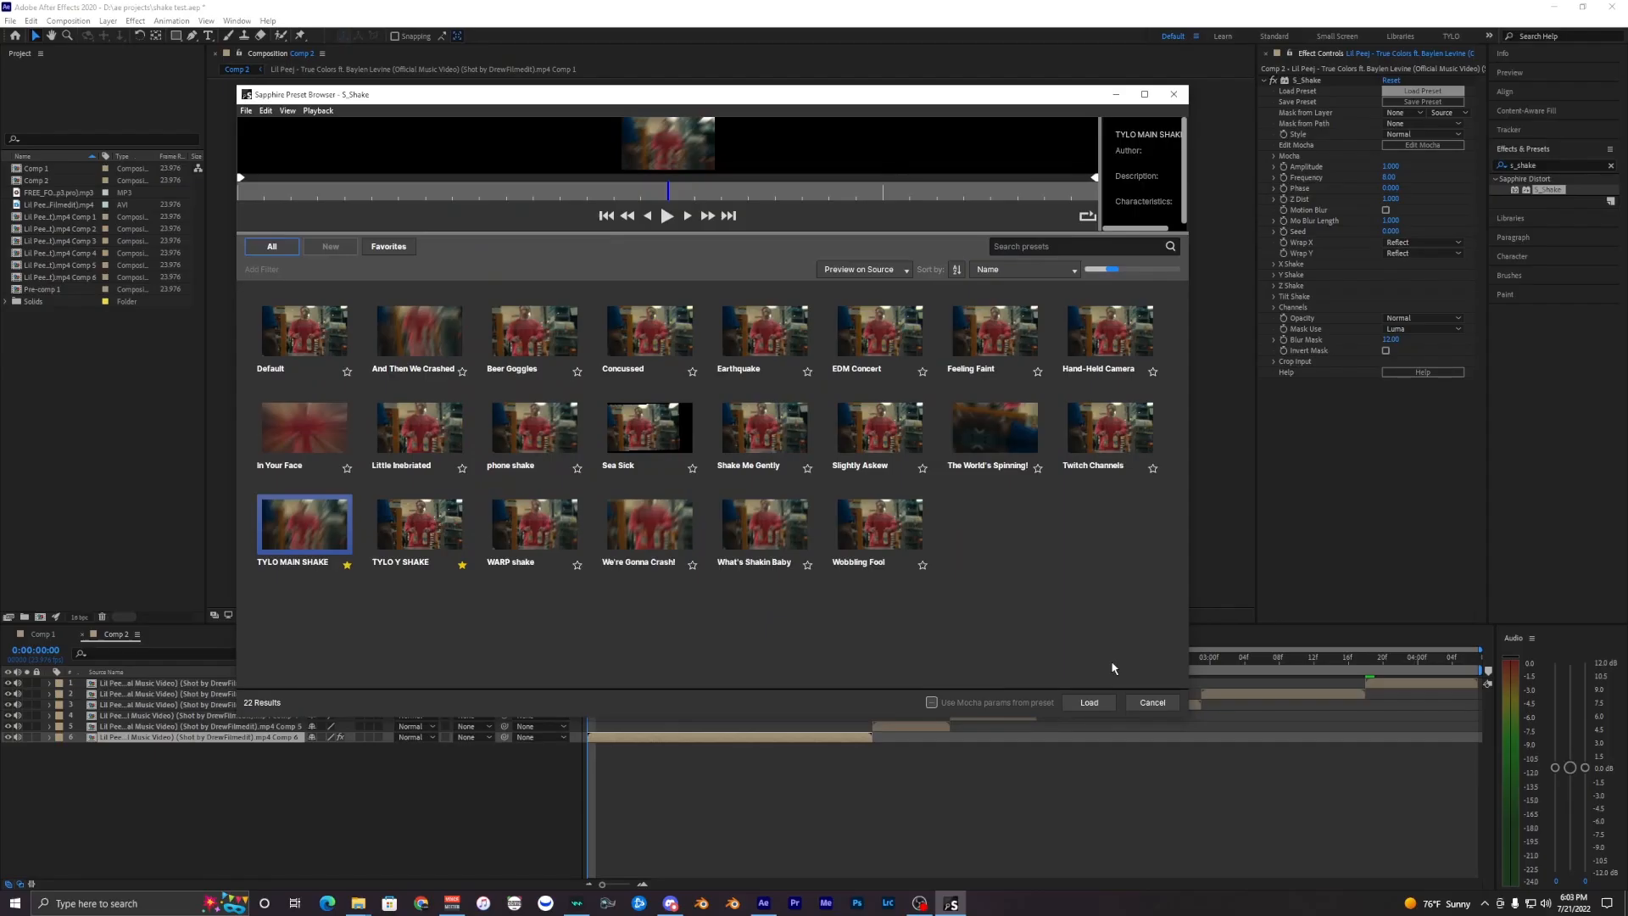
pyautogui.click(1089, 703)
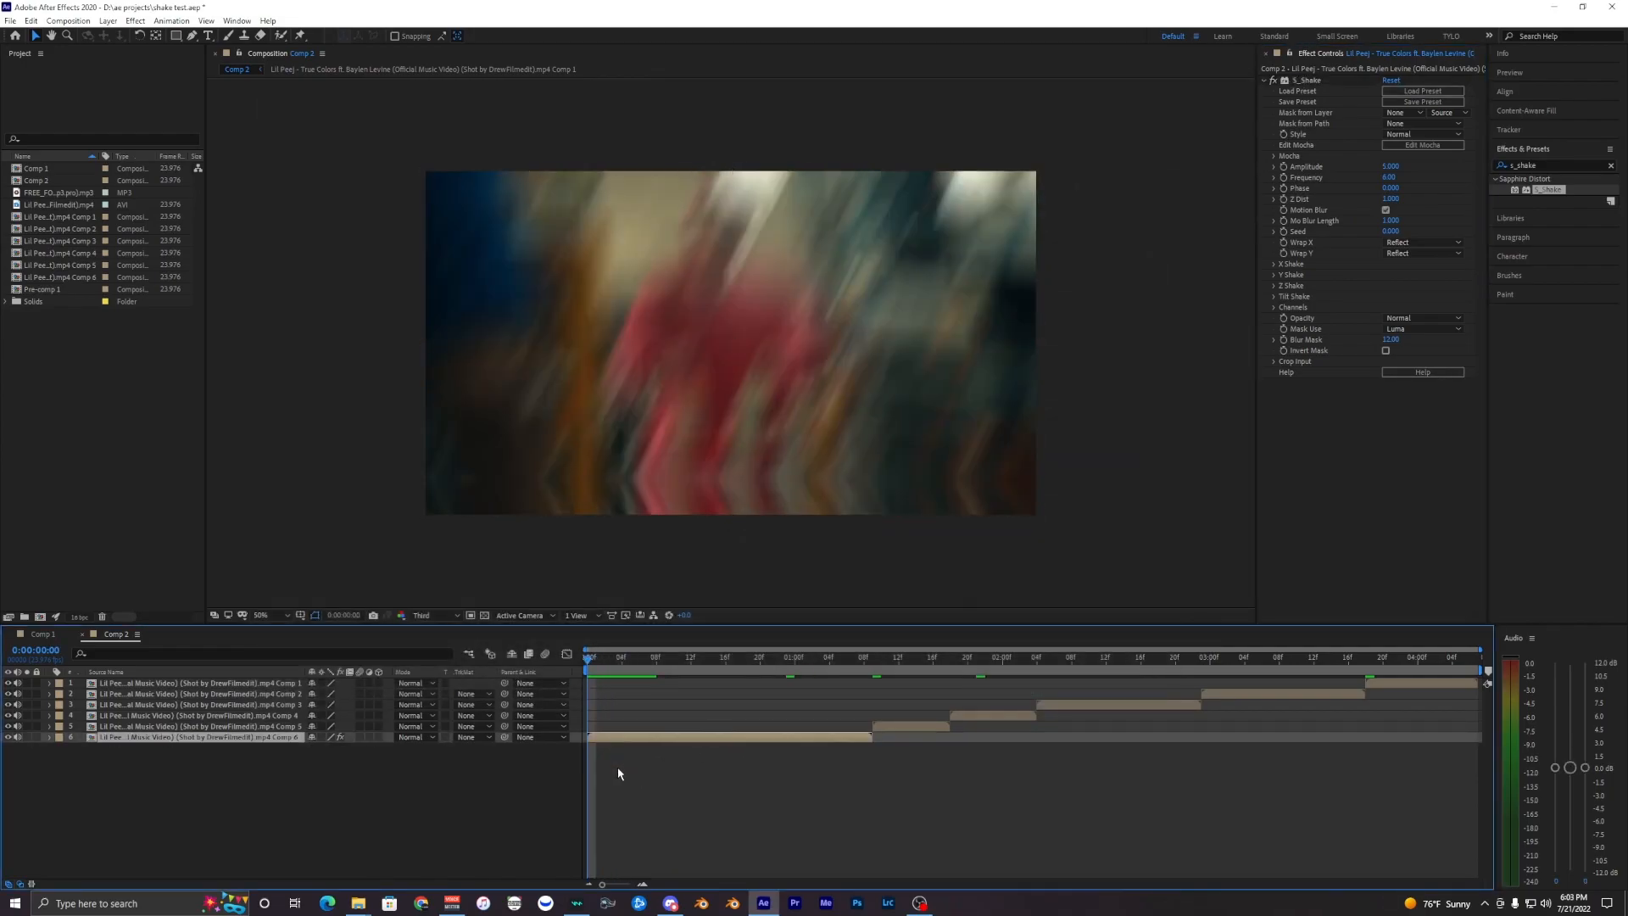
# Examine the S_Shake parameters, including amplitude, motion blur, the X, Y, Z and Tilt Shake groups, and crop input
pyautogui.click(1371, 169)
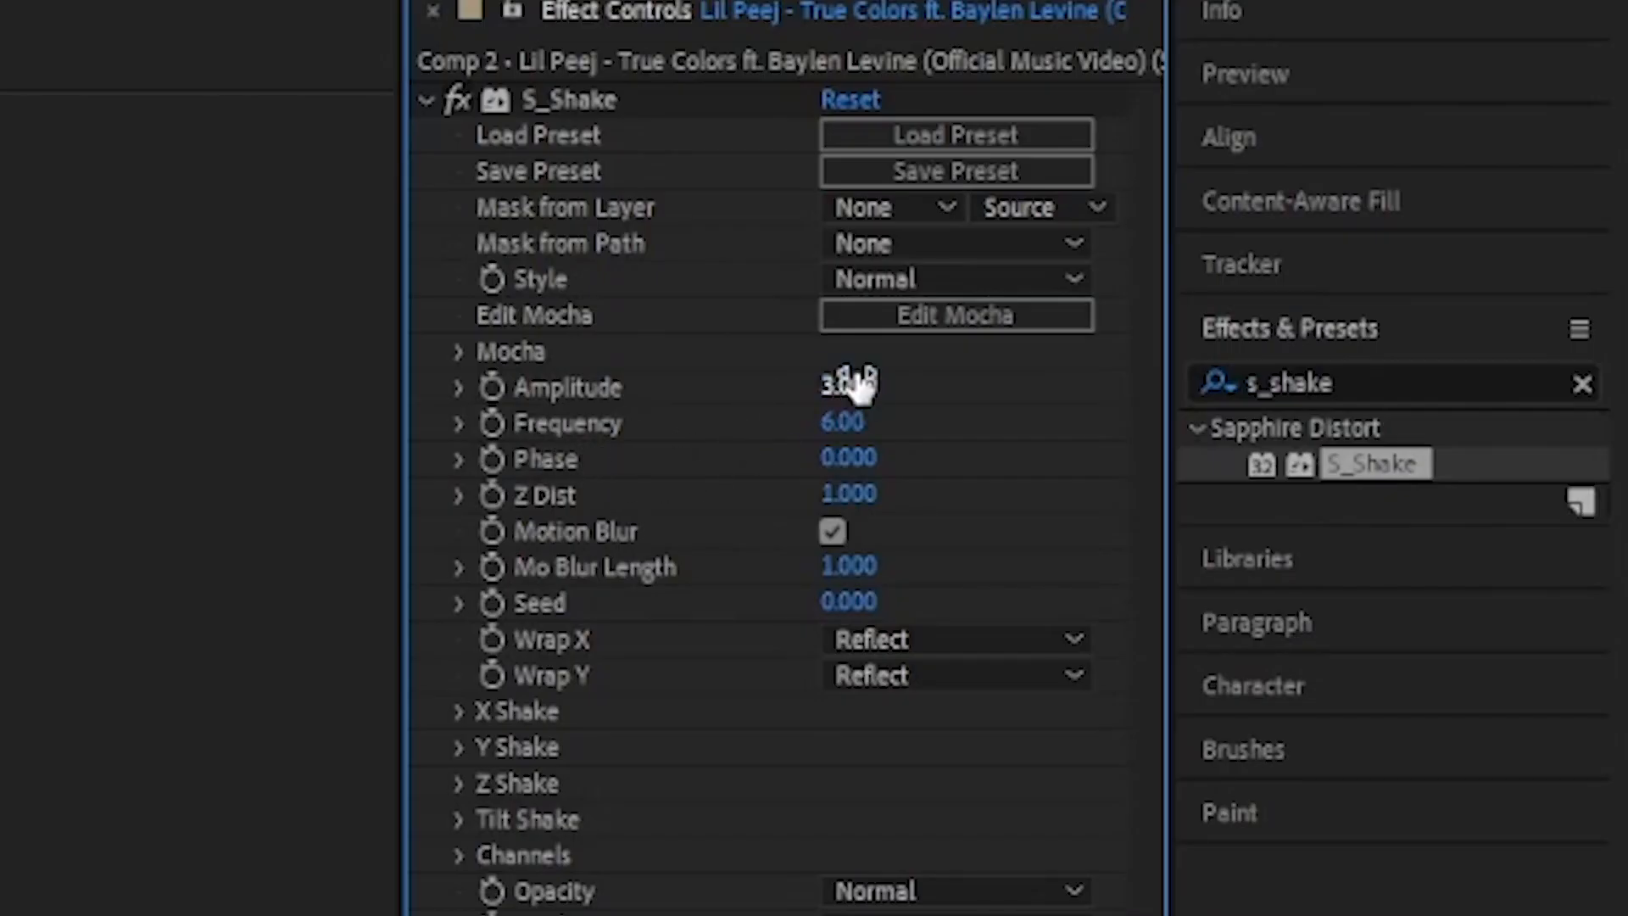
pyautogui.click(832, 532)
pyautogui.click(829, 534)
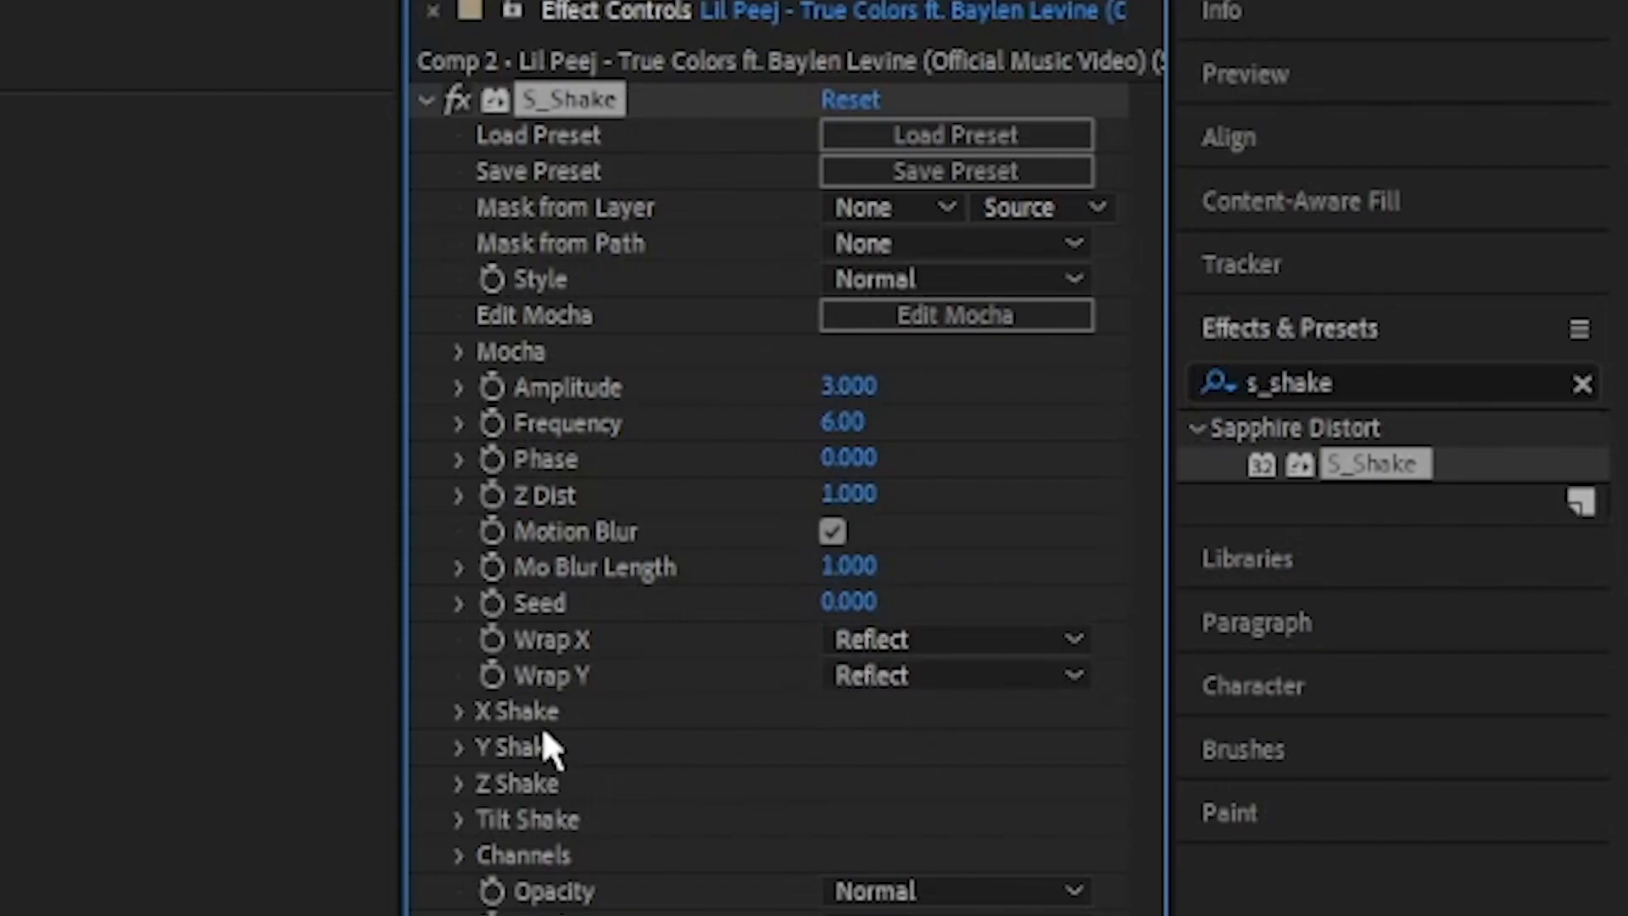
pyautogui.click(458, 712)
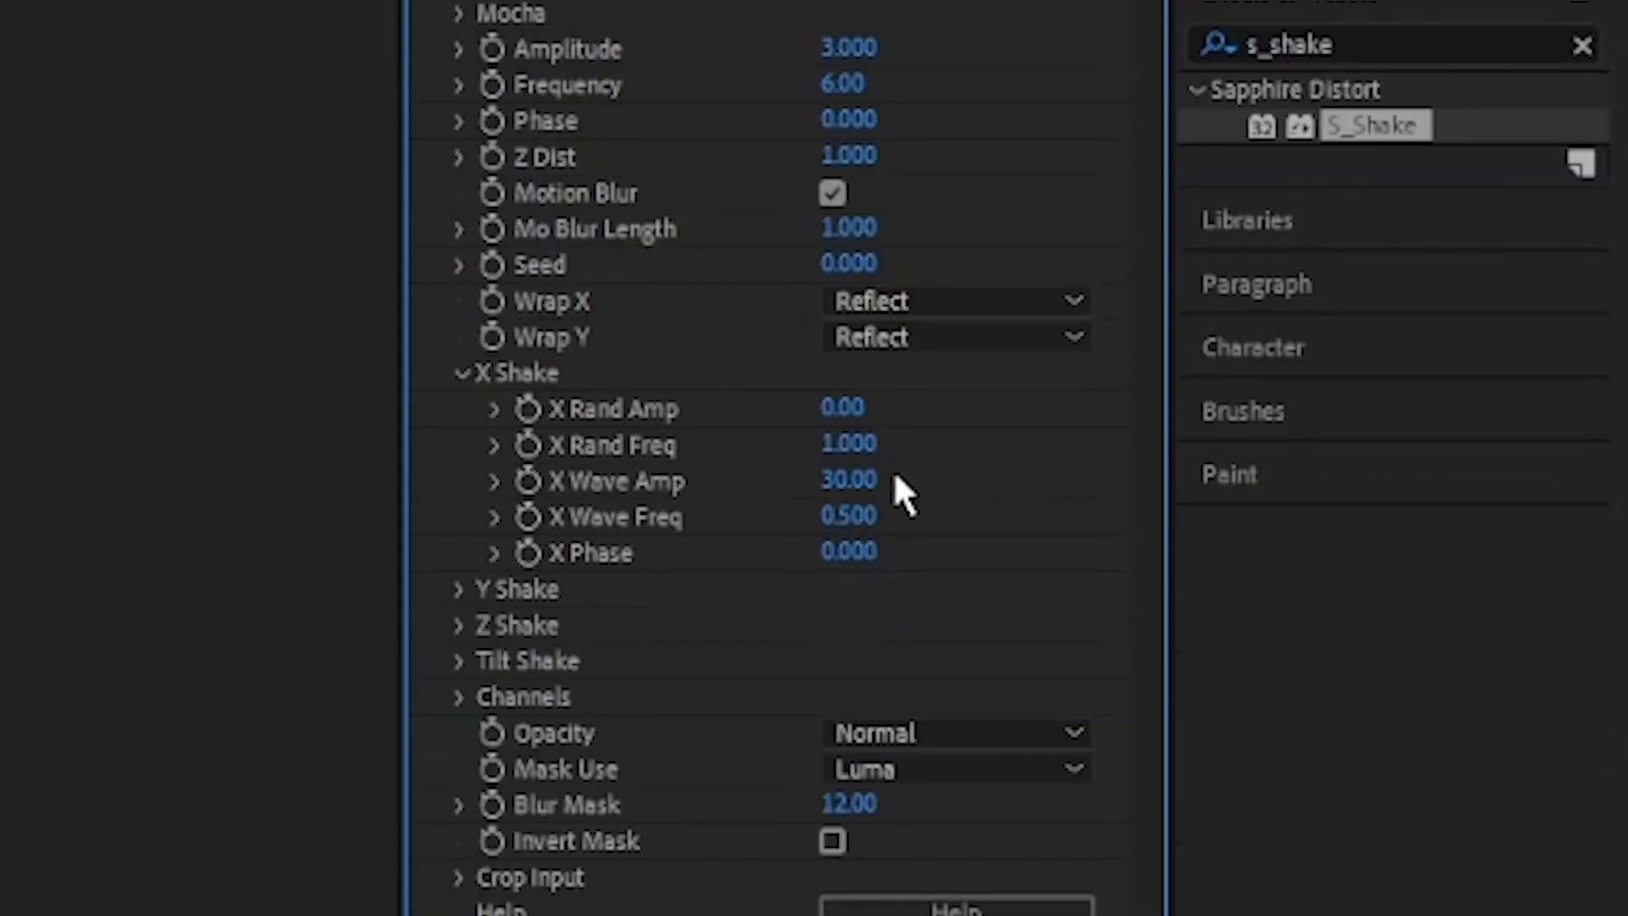
pyautogui.click(460, 373)
pyautogui.click(460, 408)
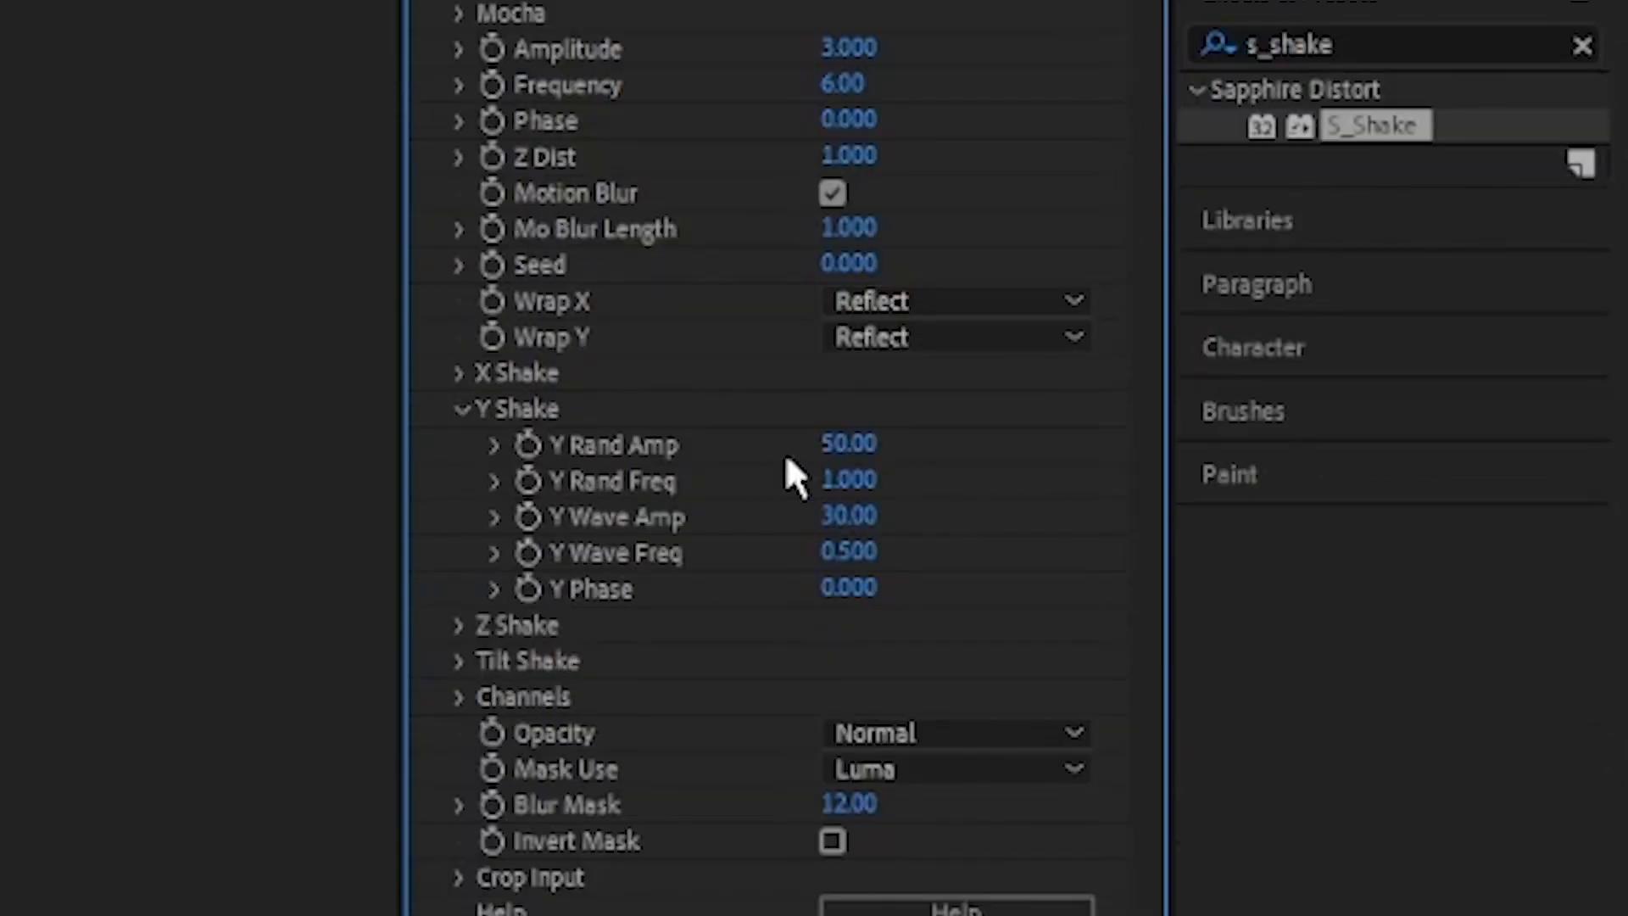
pyautogui.click(461, 409)
pyautogui.click(460, 445)
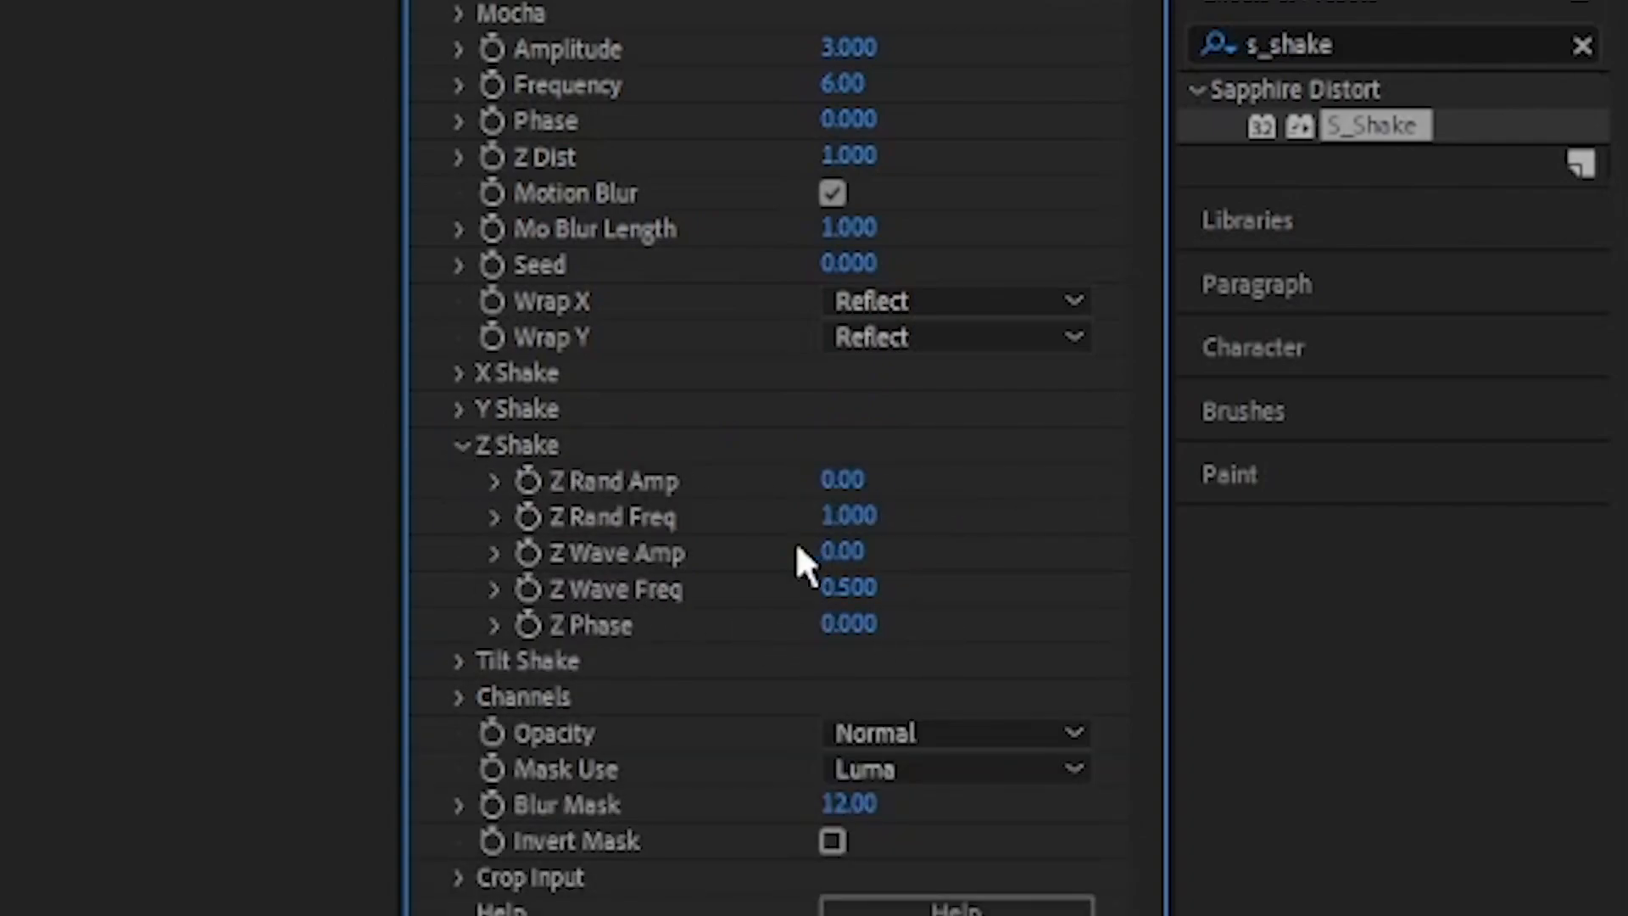
pyautogui.click(461, 445)
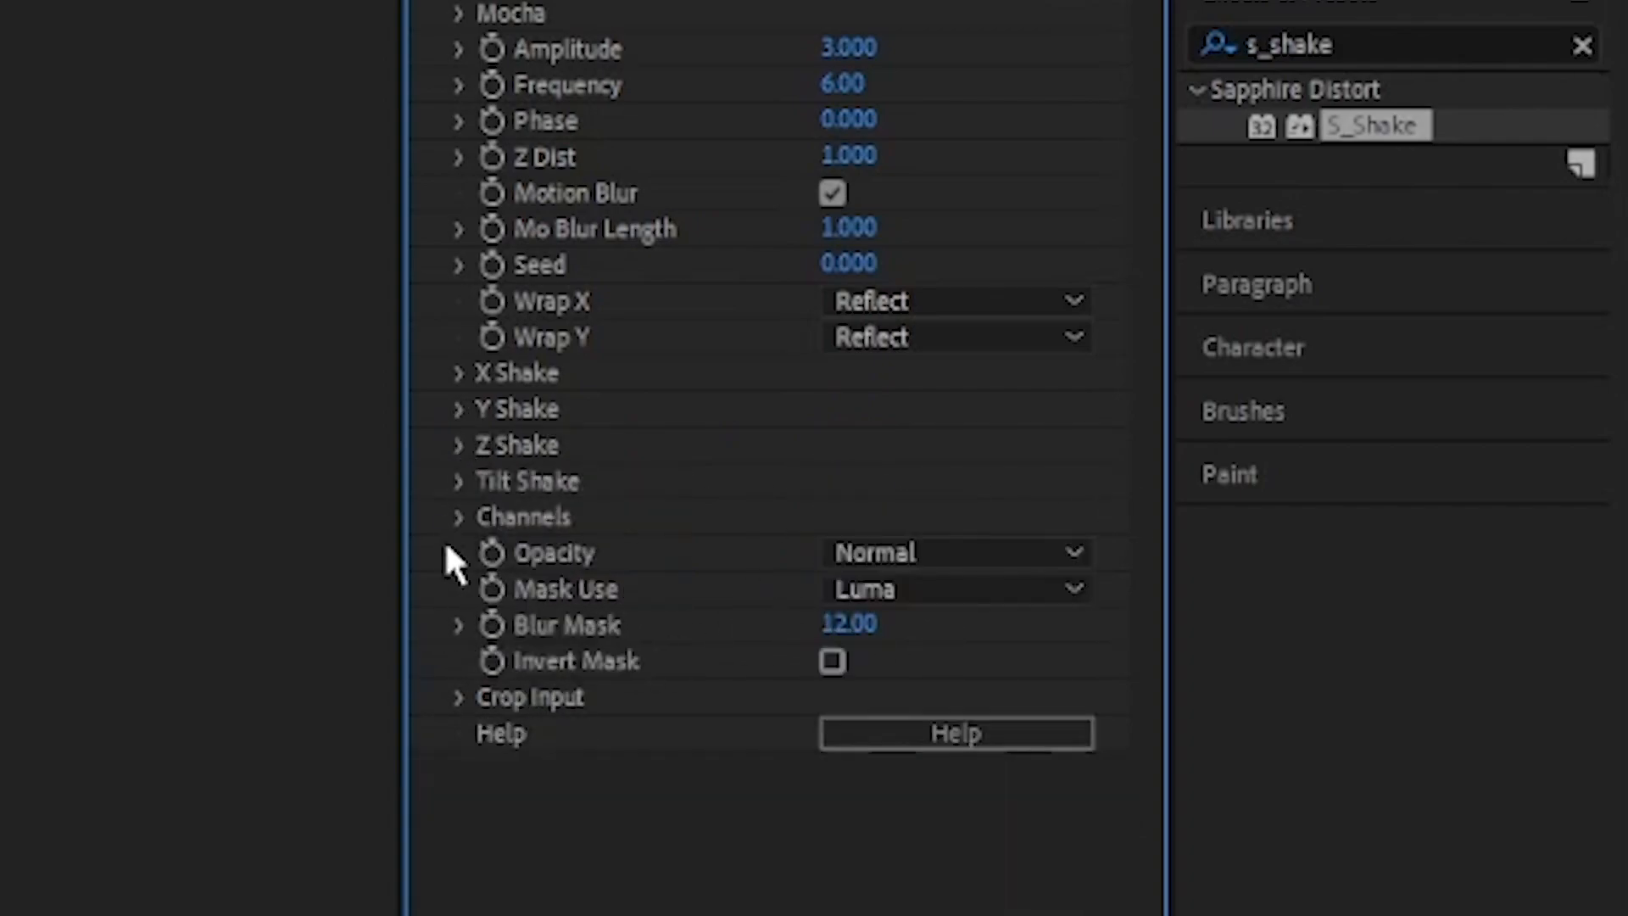
pyautogui.click(459, 480)
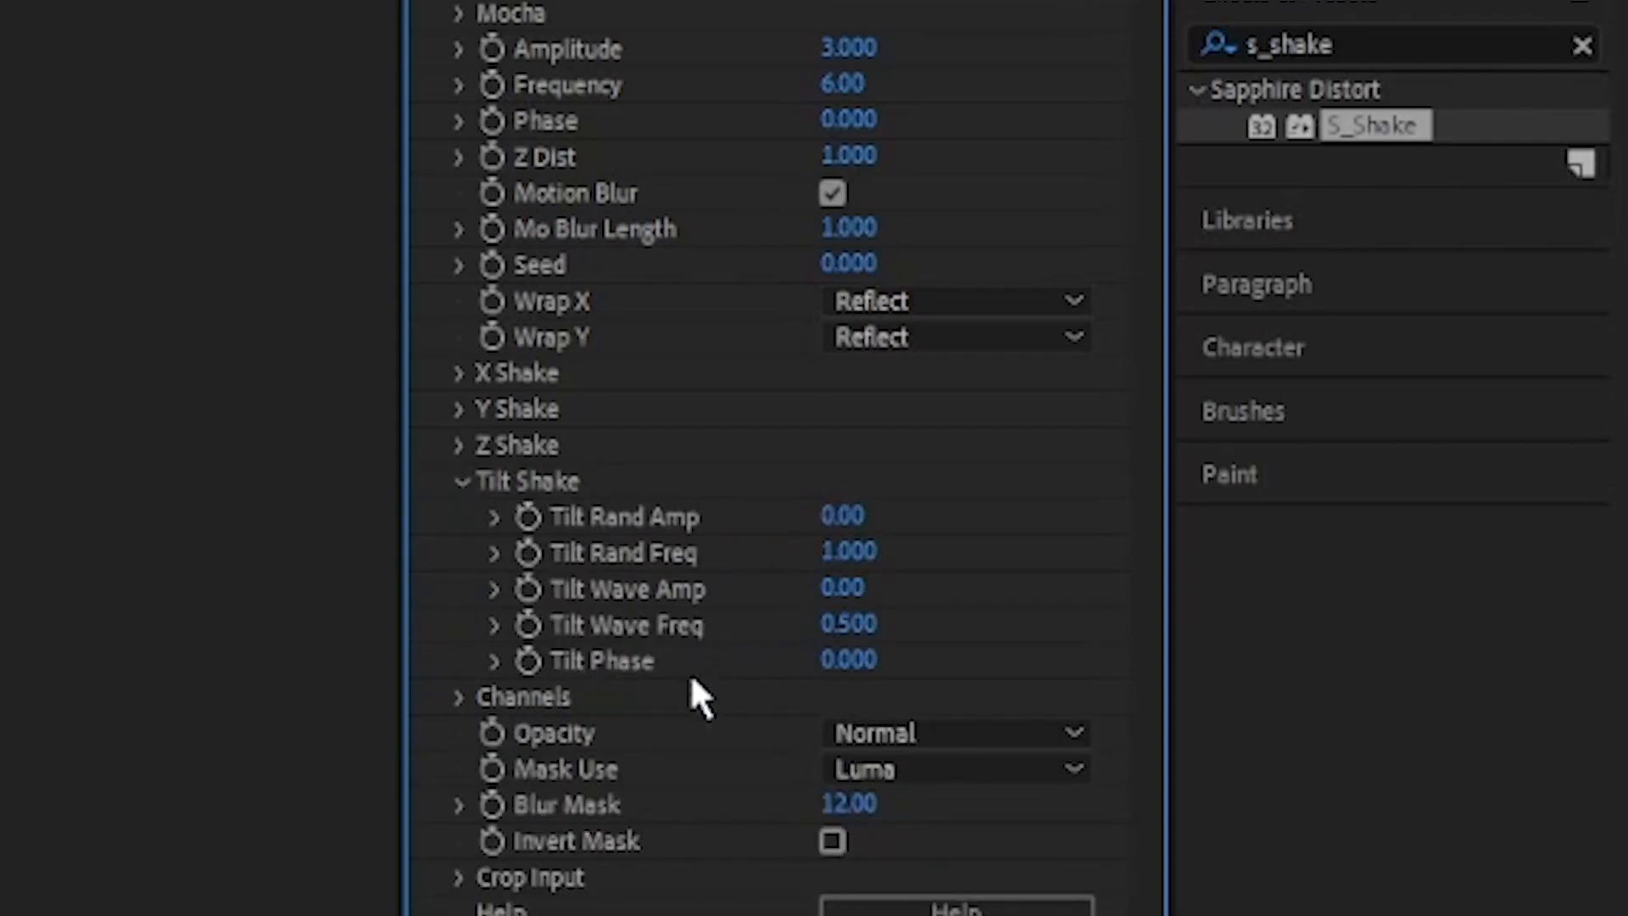
pyautogui.click(459, 481)
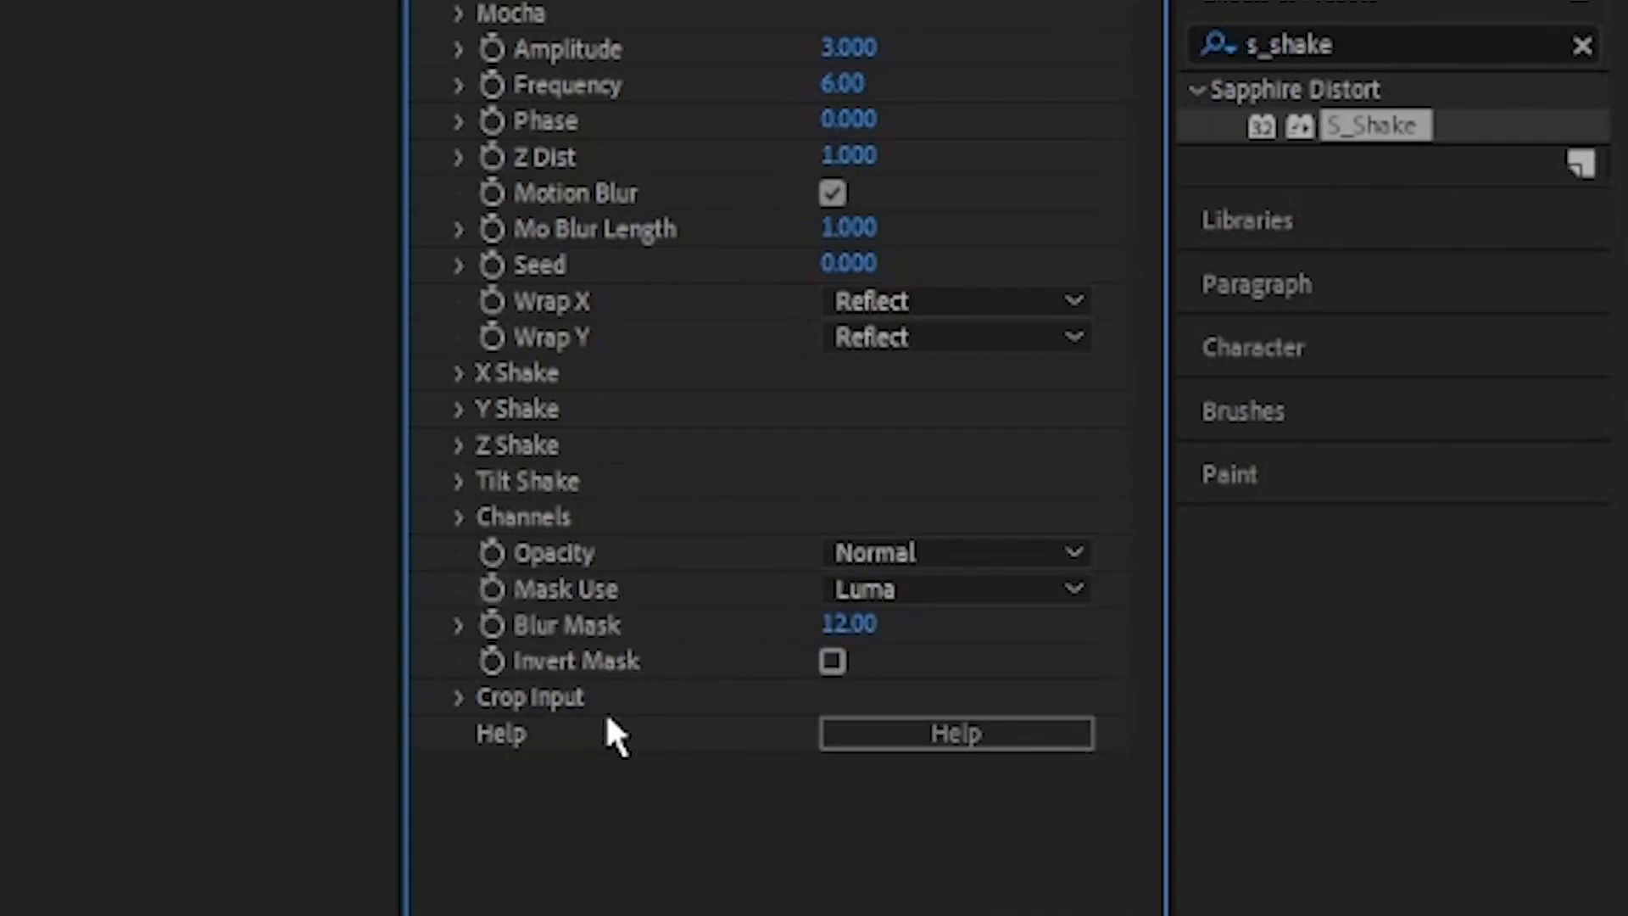
pyautogui.click(459, 696)
pyautogui.click(461, 693)
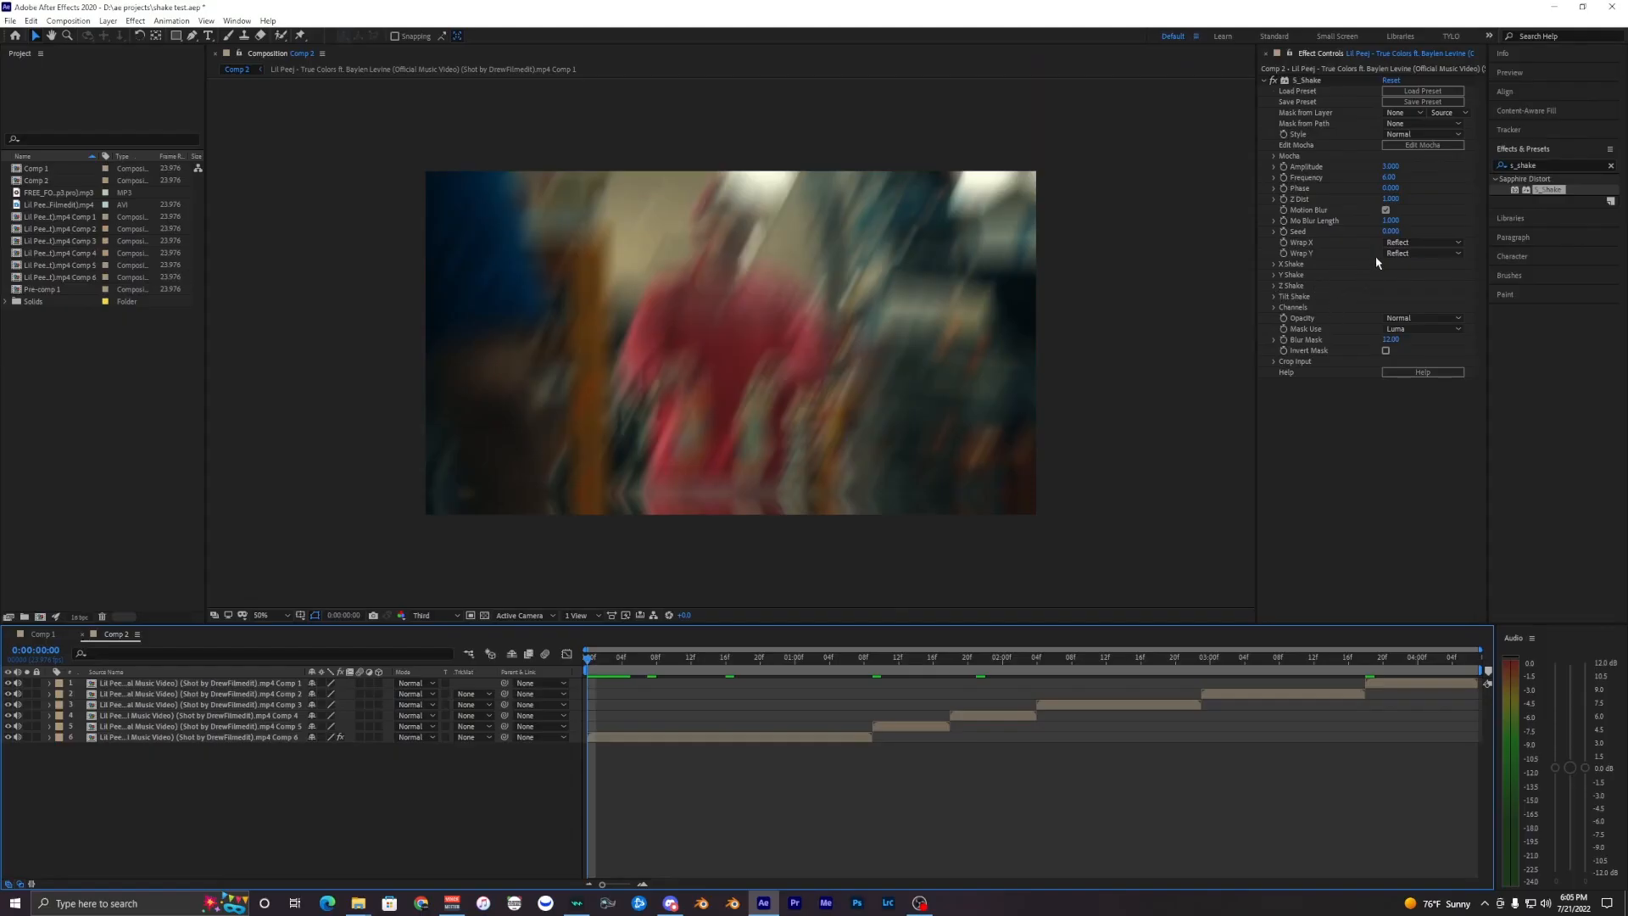
# Keyframe the S_Shake amplitude at the start of the clip and set it to 0.1 at 0:00:01:07
pyautogui.click(1340, 451)
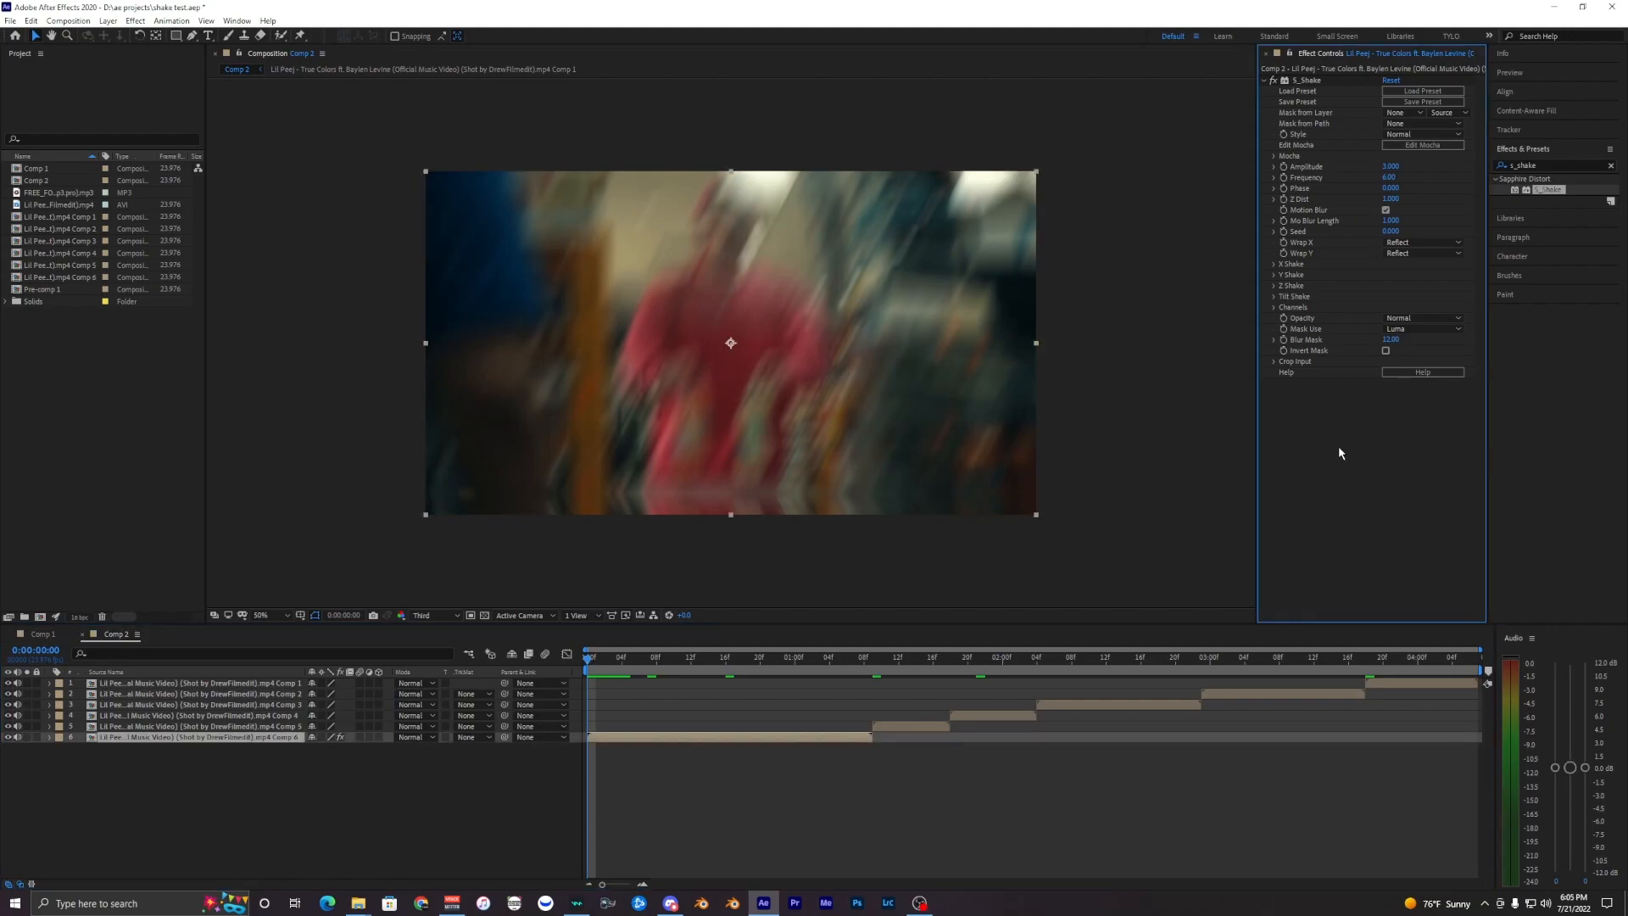
pyautogui.click(1284, 167)
pyautogui.moveTo(593, 674); pyautogui.dragTo(866, 677)
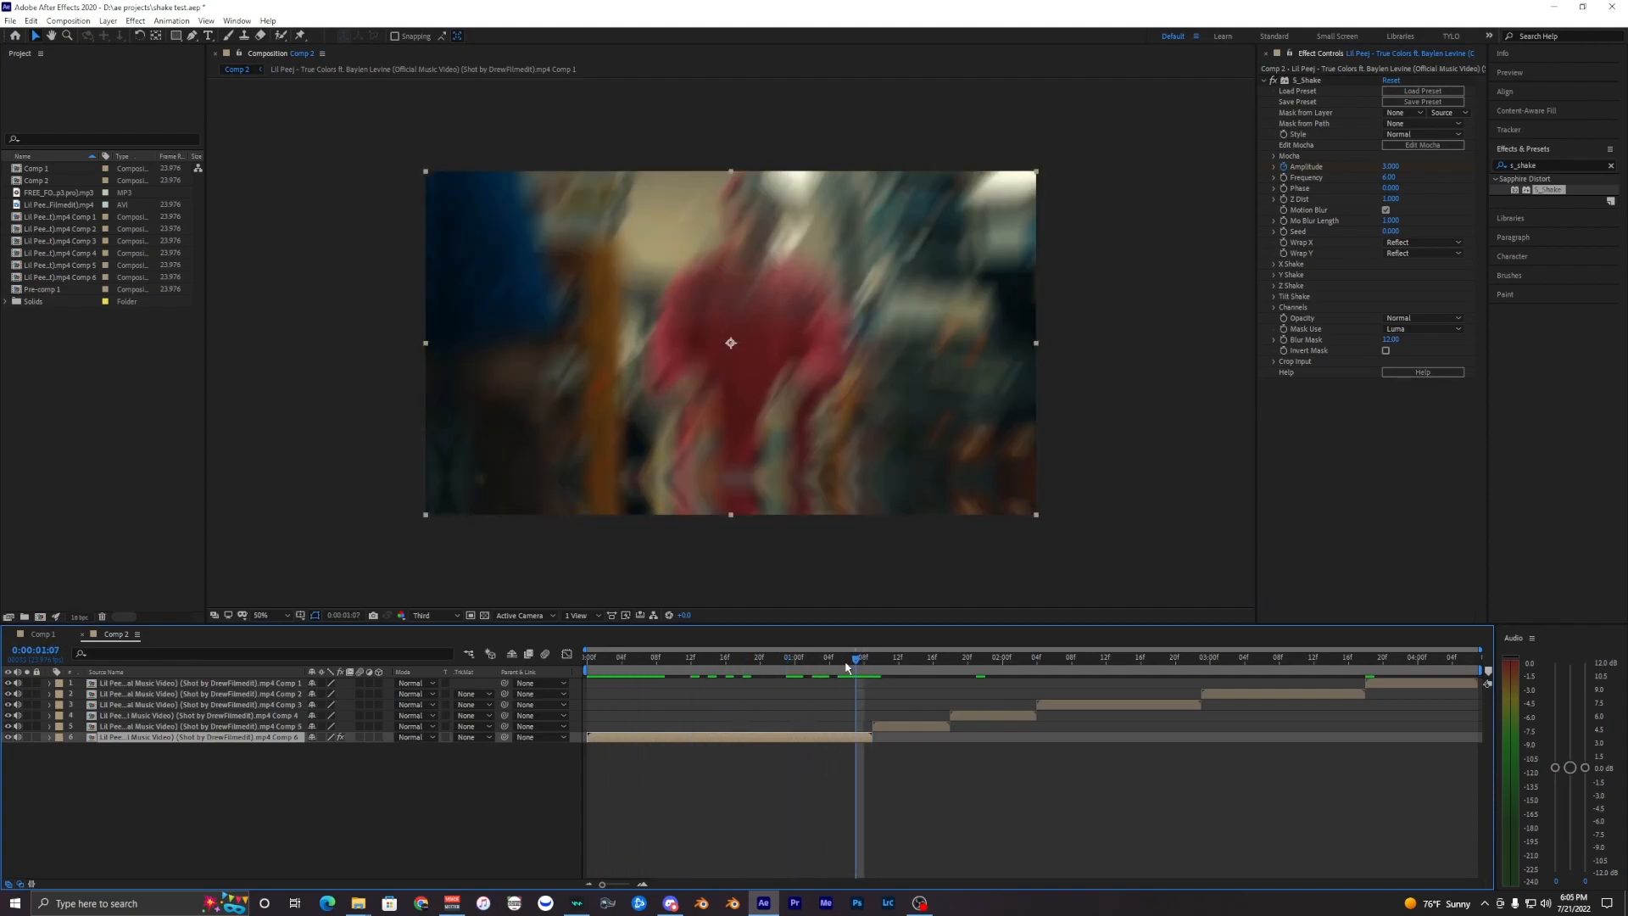
pyautogui.press('pagedown')
pyautogui.press('pagedown')
pyautogui.press('pageup')
pyautogui.press('pageup')
pyautogui.press('pagedown')
pyautogui.press('pageup')
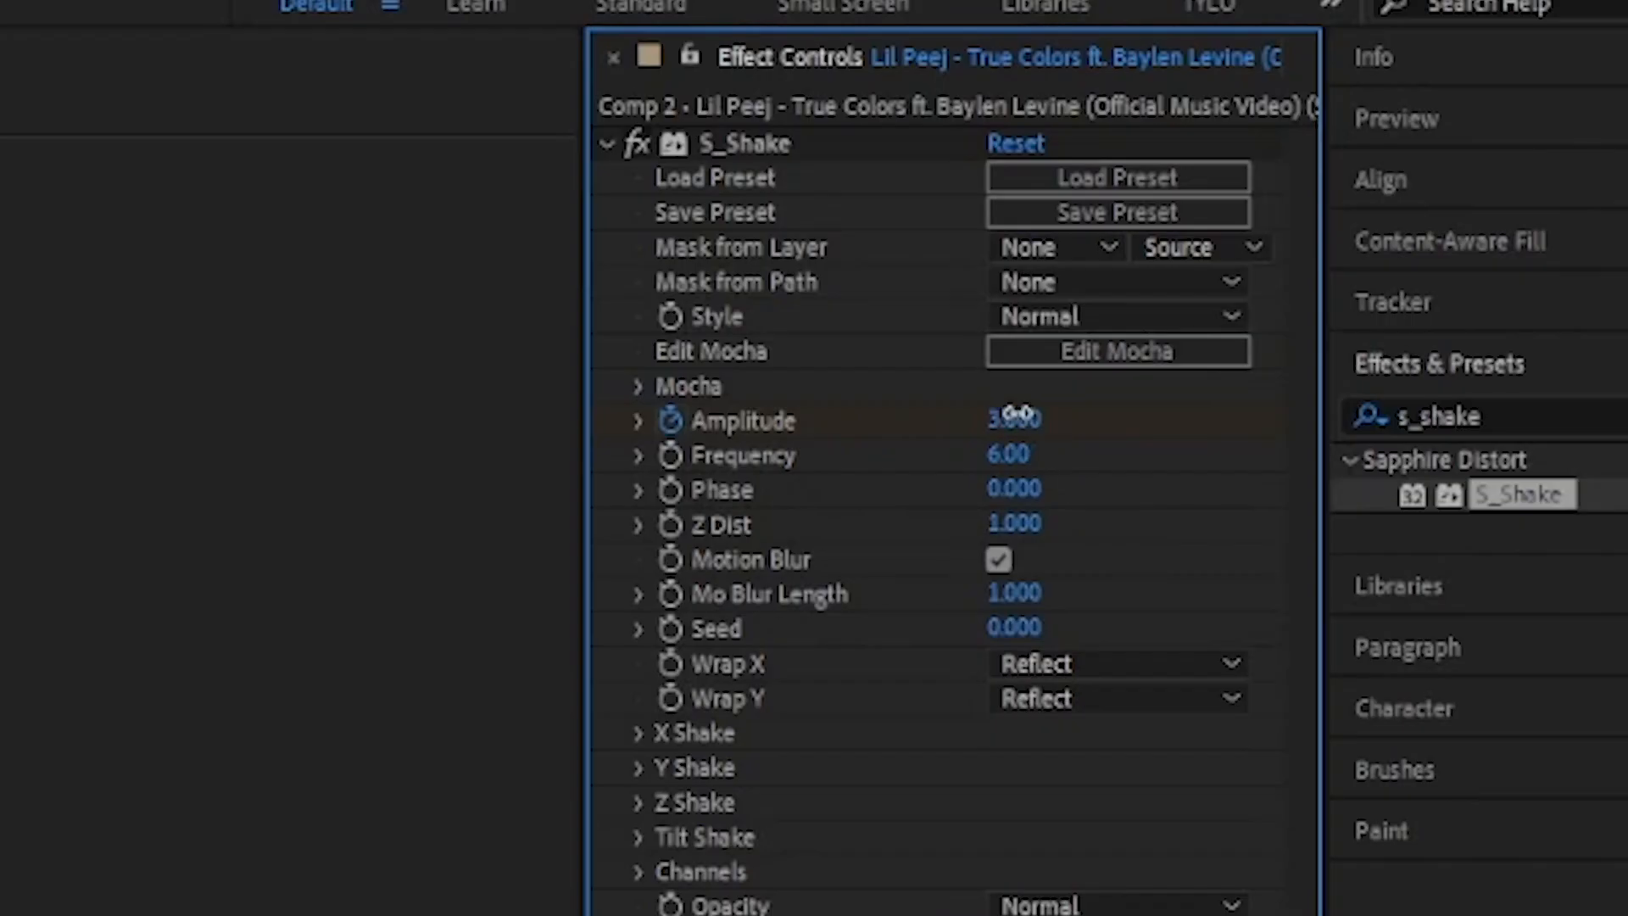
pyautogui.click(1391, 167)
pyautogui.write('0.1')
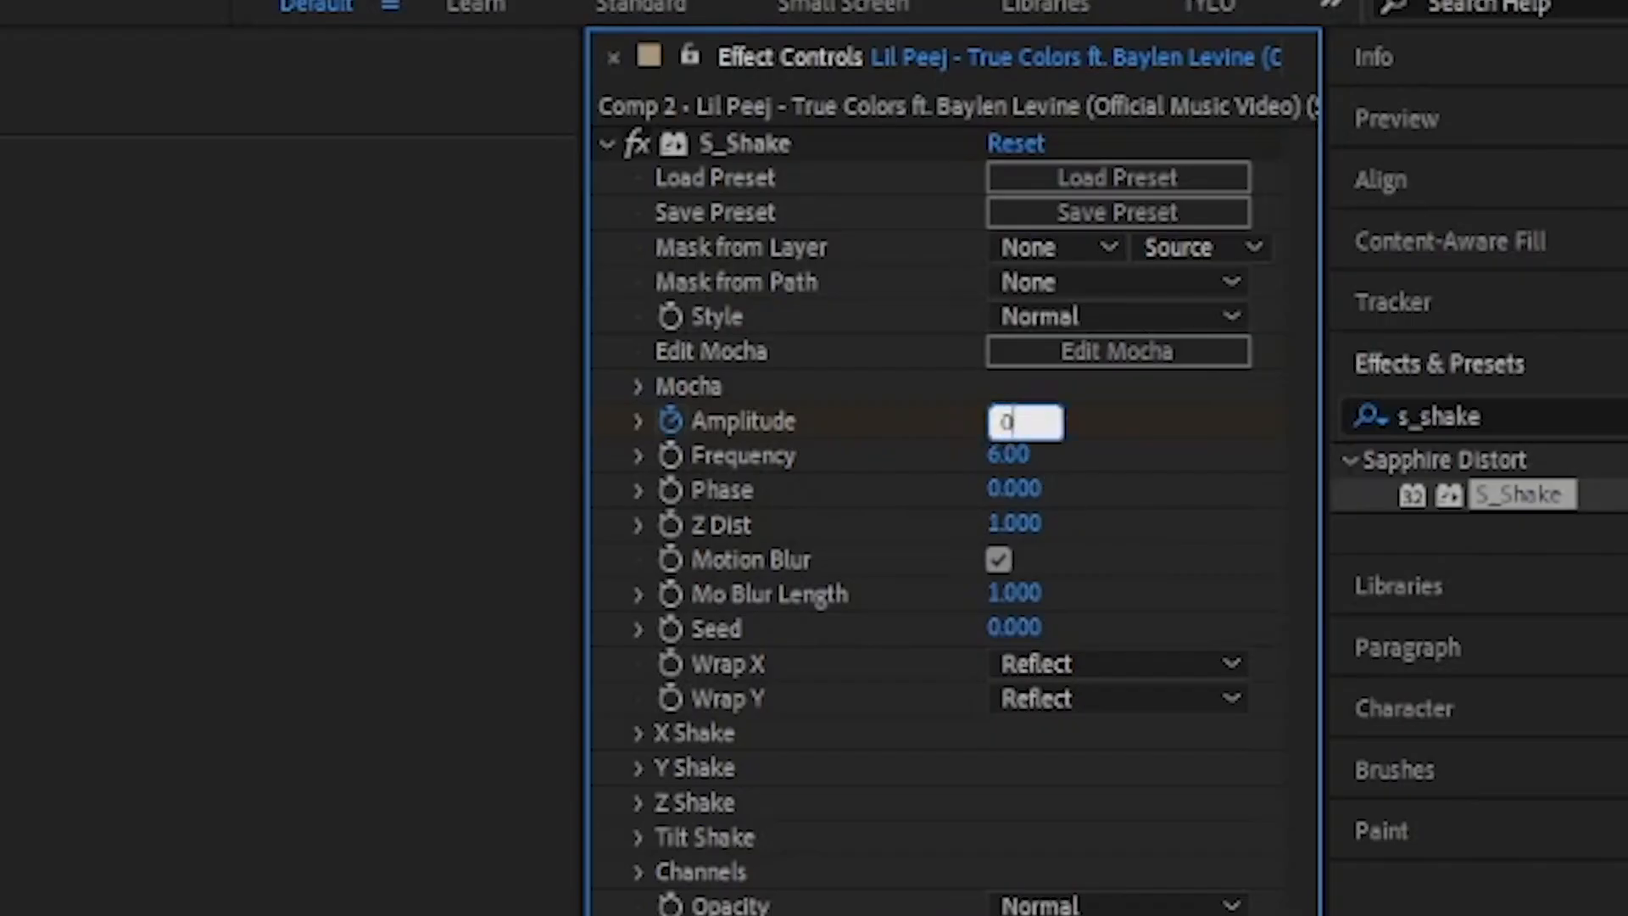
pyautogui.press('Return')
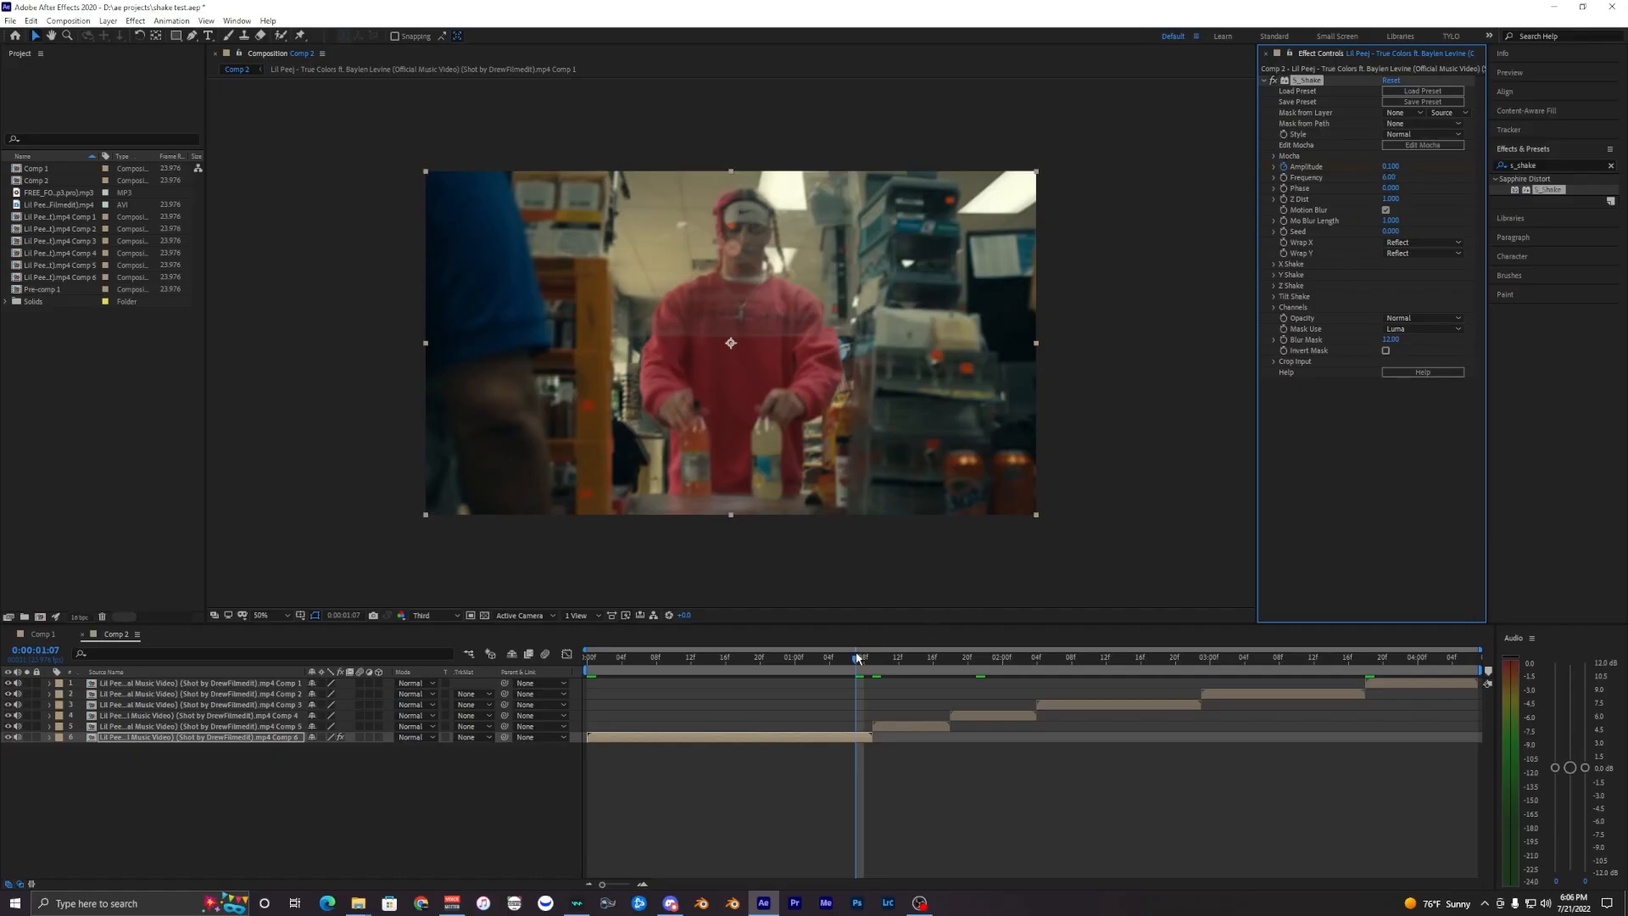
# Play the composition from its start to preview the keyframed shake on the layer 6 clip
pyautogui.moveTo(843, 659); pyautogui.dragTo(531, 667)
pyautogui.press('space')
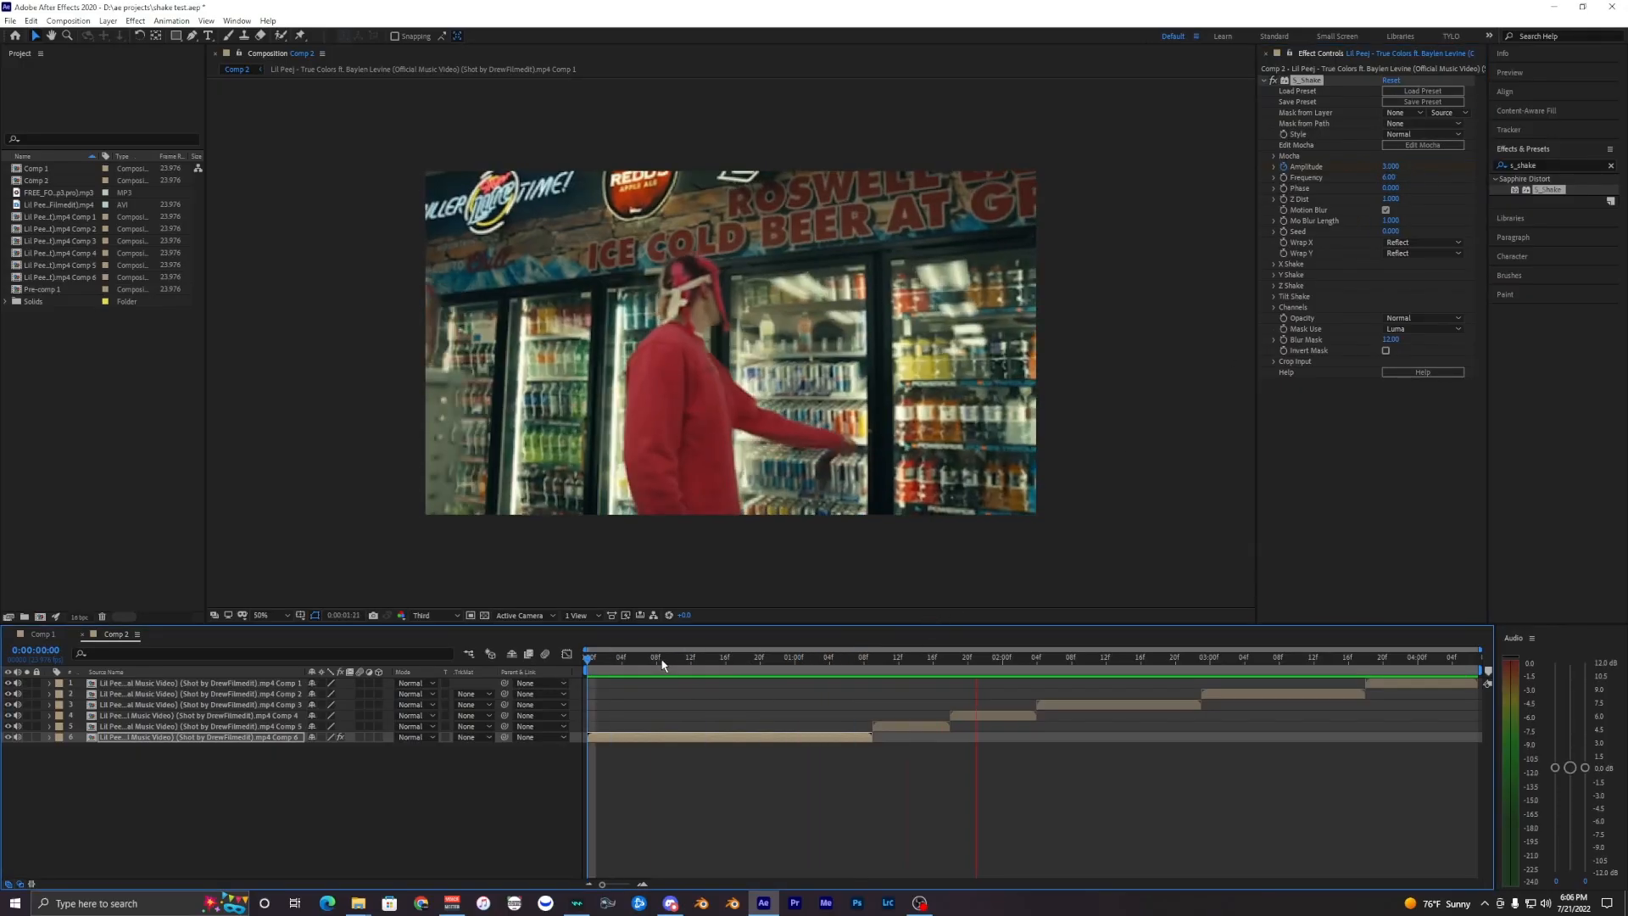
pyautogui.press('space')
pyautogui.press('space')
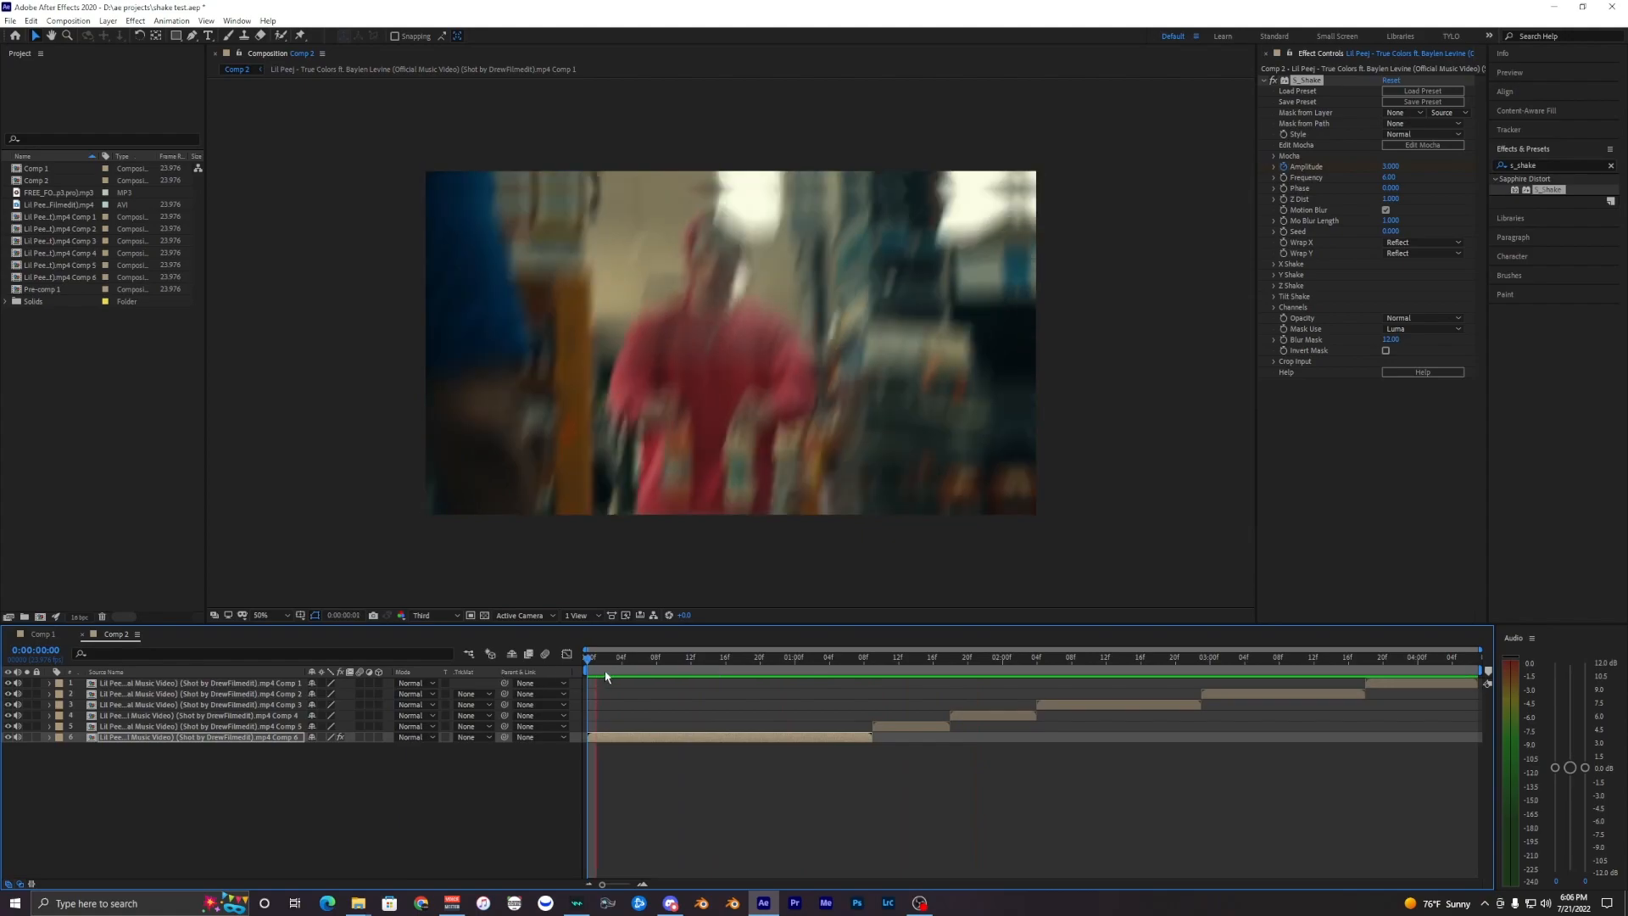
pyautogui.click(640, 737)
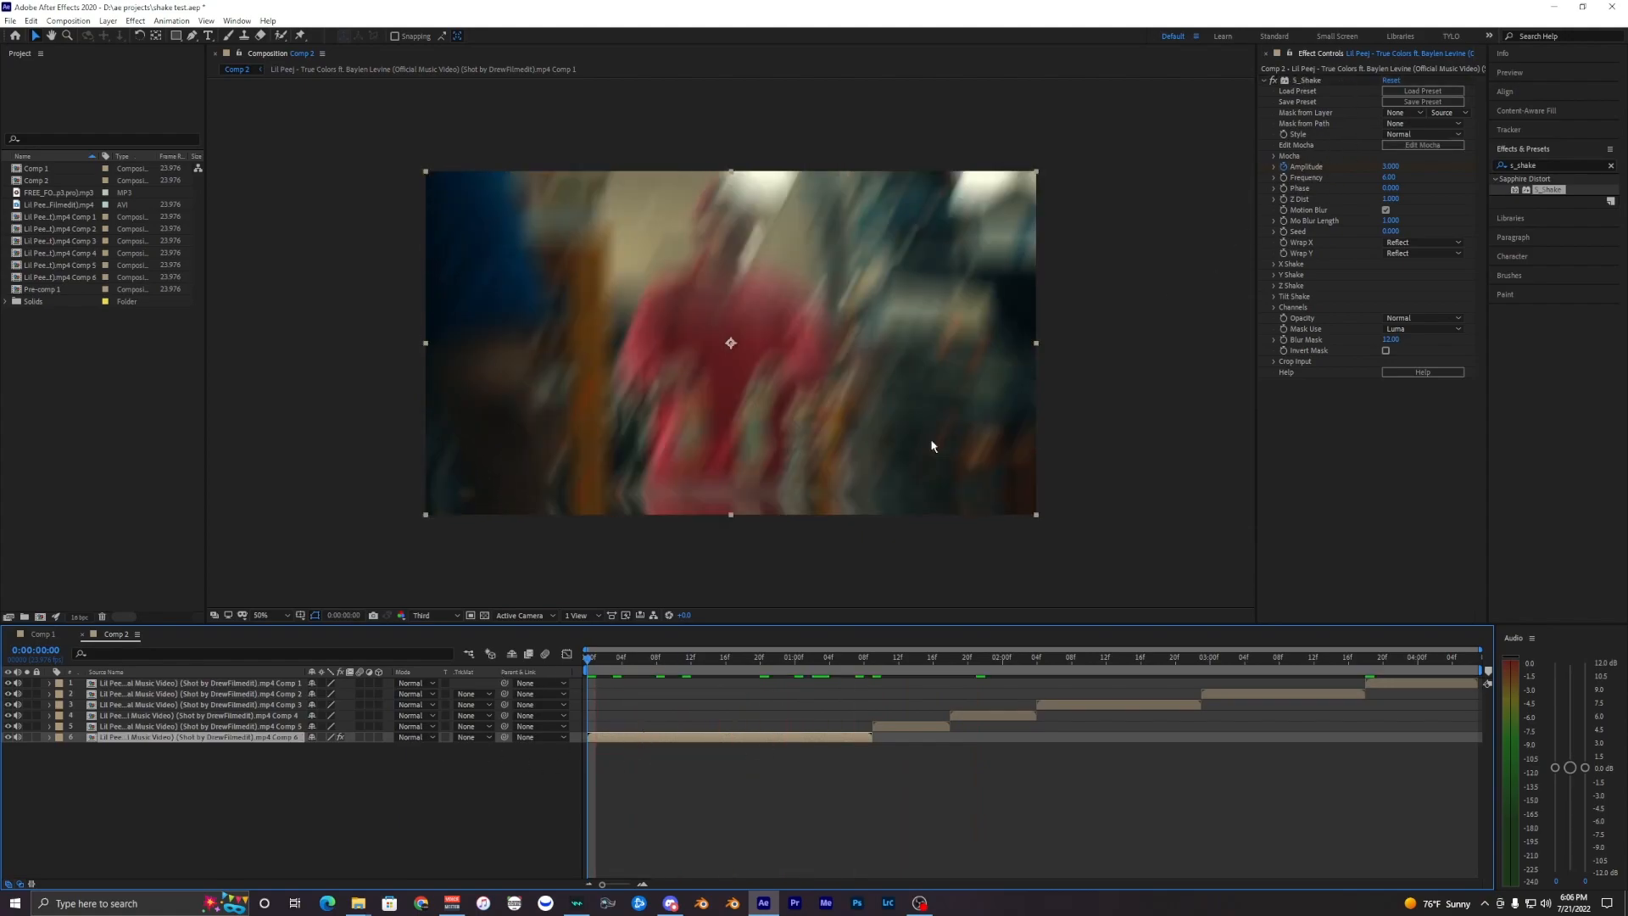
pyautogui.press('space')
pyautogui.press('space')
pyautogui.press('space')
pyautogui.press('space')
# Reveal the layer 6 clip's amplitude keyframes and apply Easy Ease to both
pyautogui.press('u')
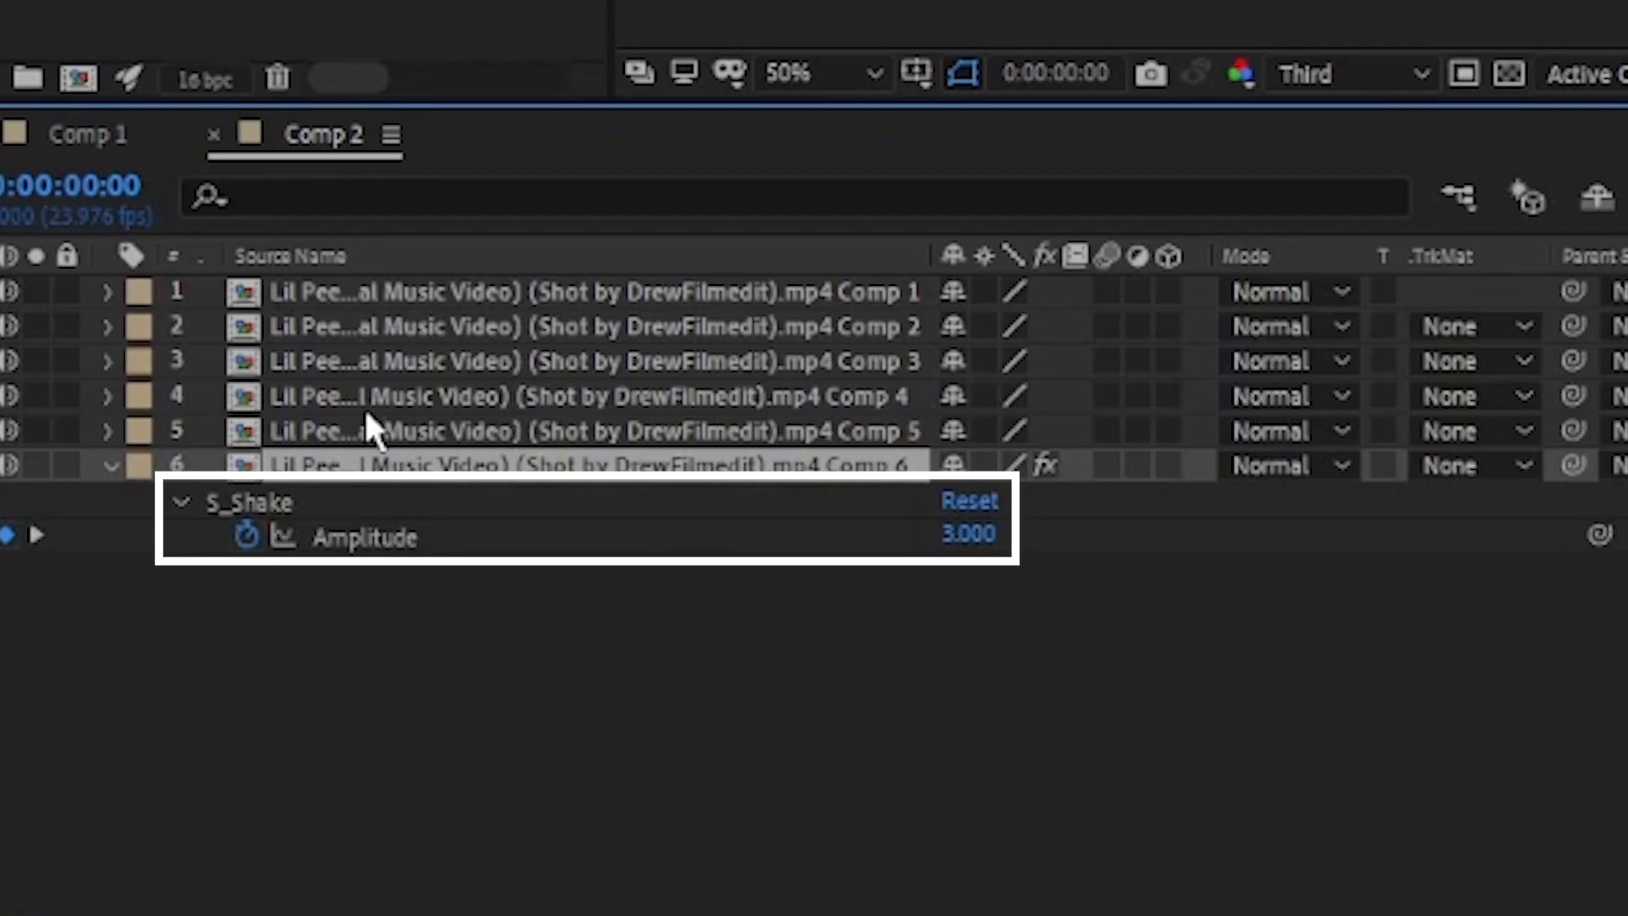
pyautogui.click(462, 539)
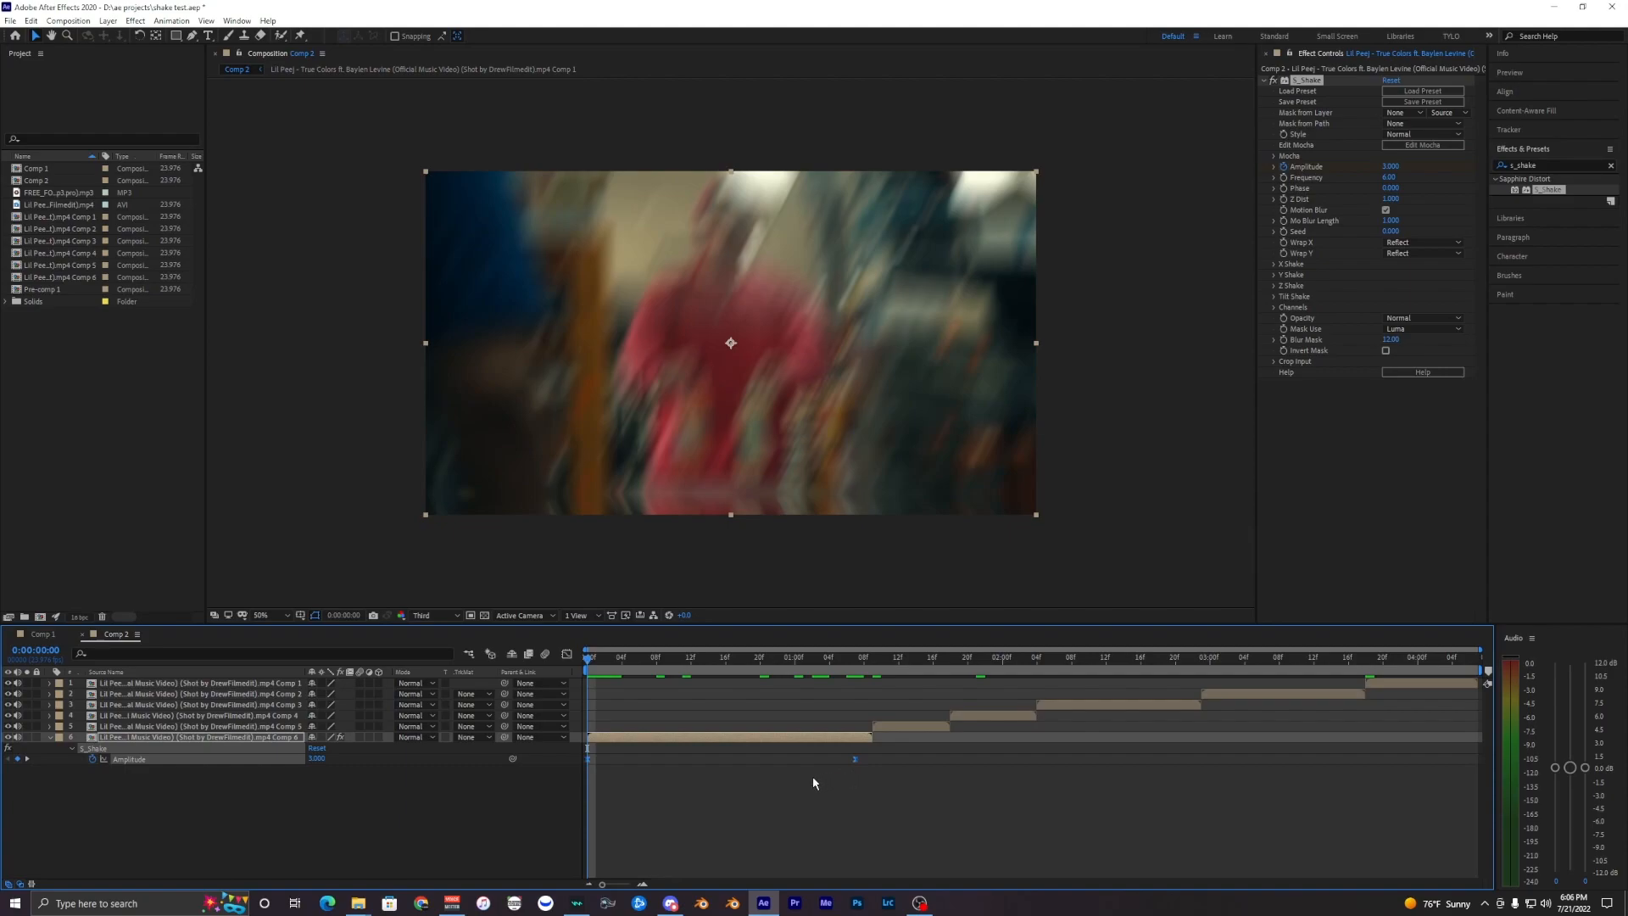
pyautogui.rightClick(588, 759)
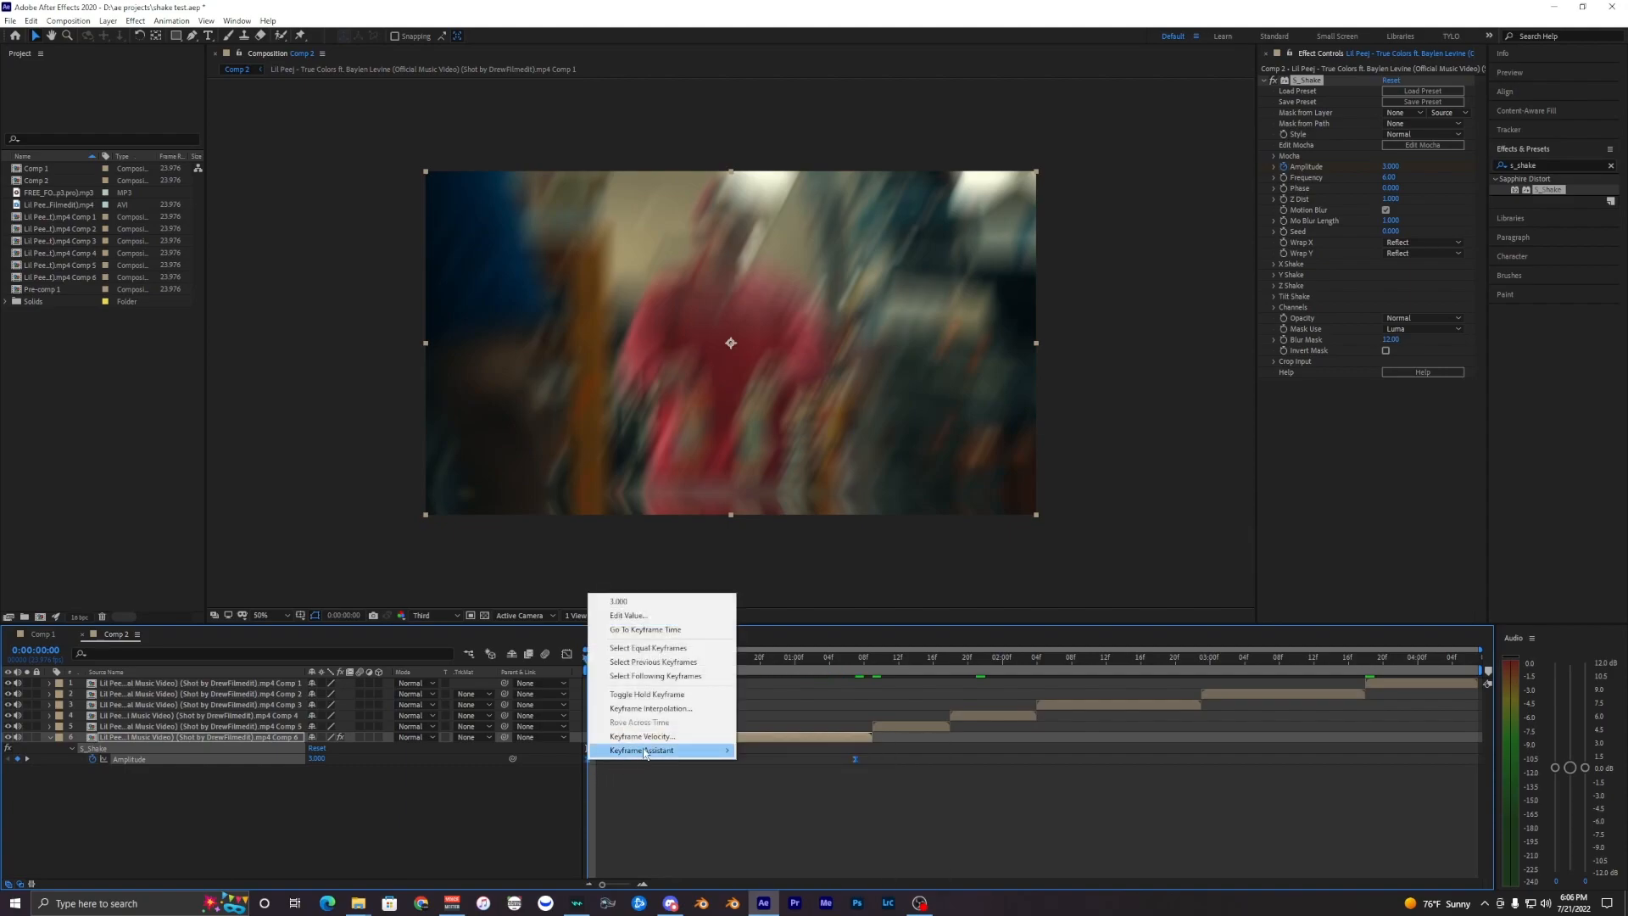
pyautogui.moveTo(643, 752)
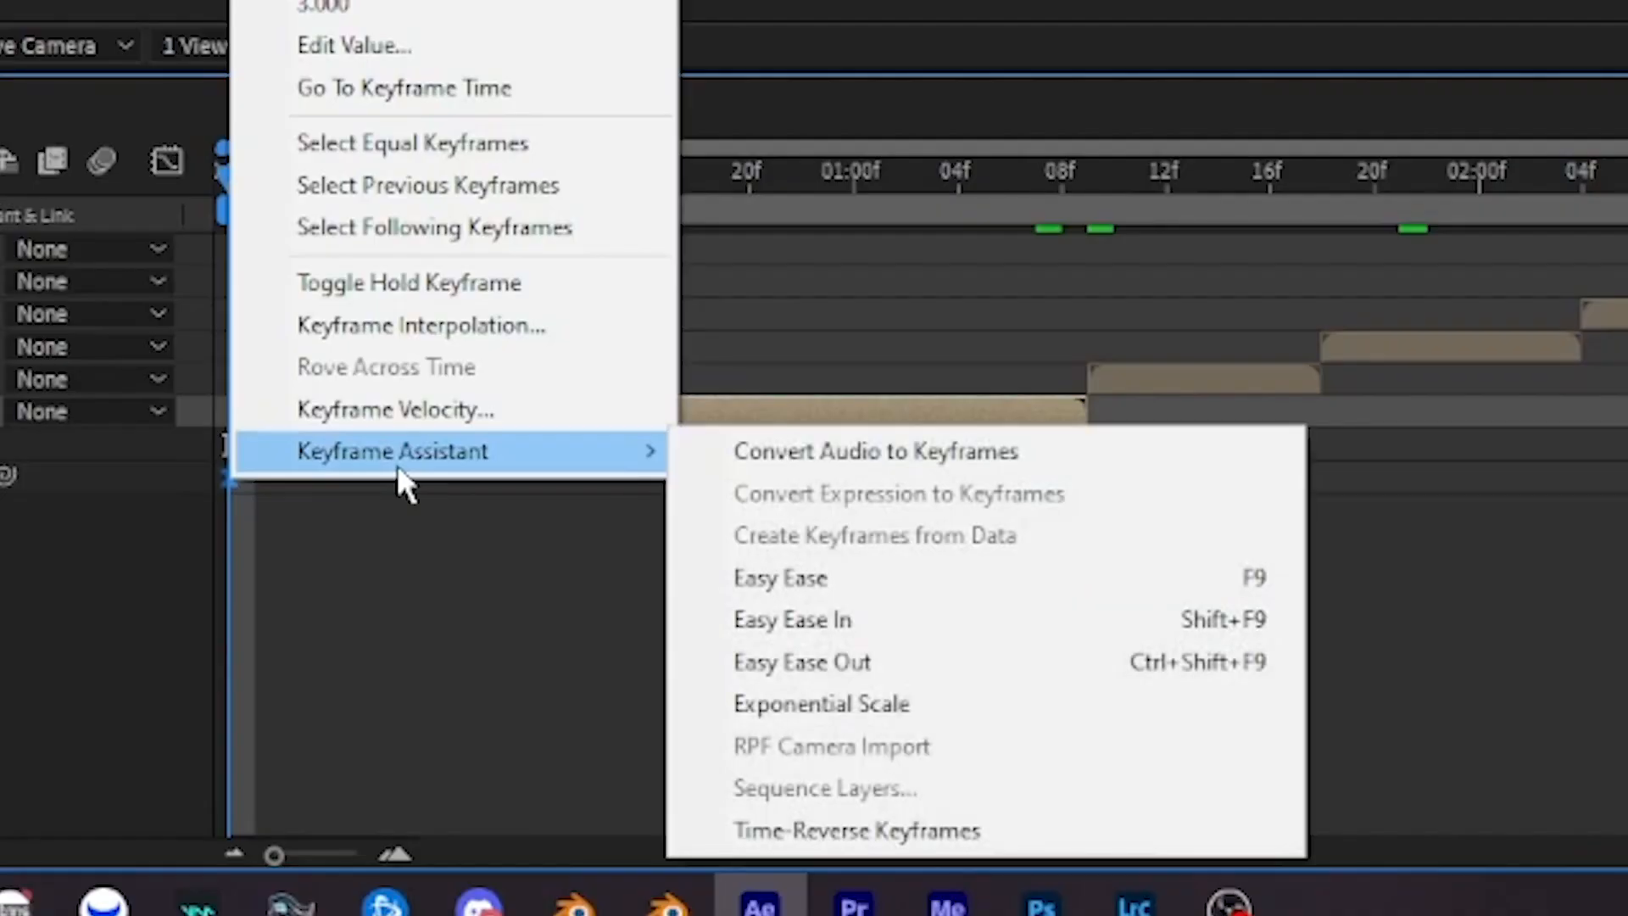
pyautogui.click(84, 393)
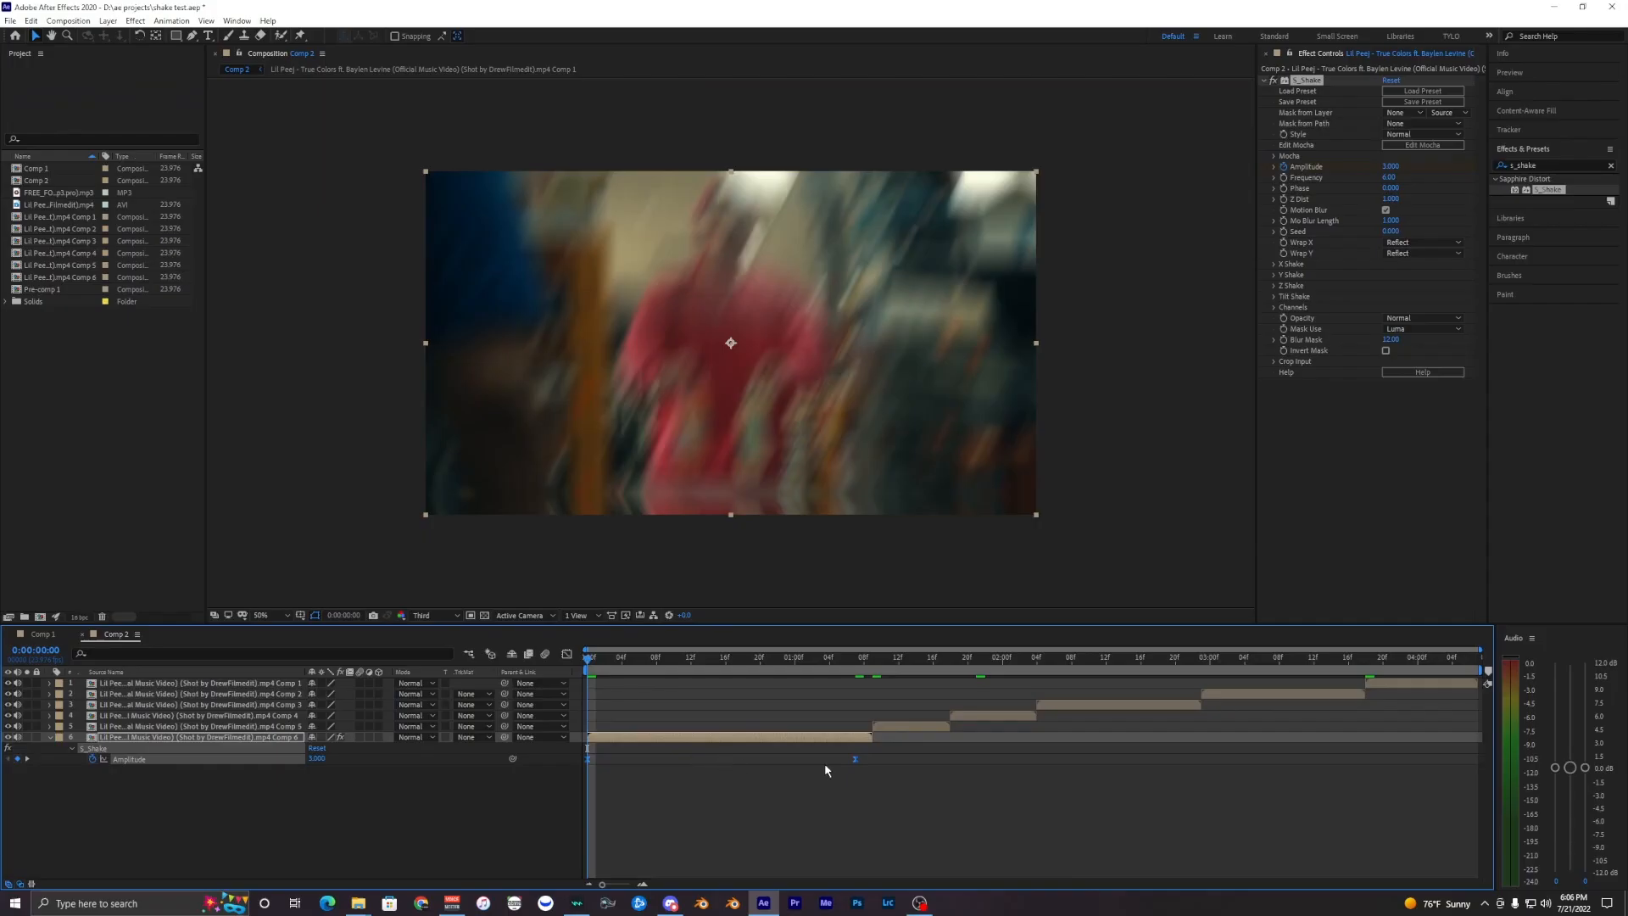
# Reshape the amplitude value curve so it drops steeply from the first keyframe and levels out gradually into the second
pyautogui.click(567, 654)
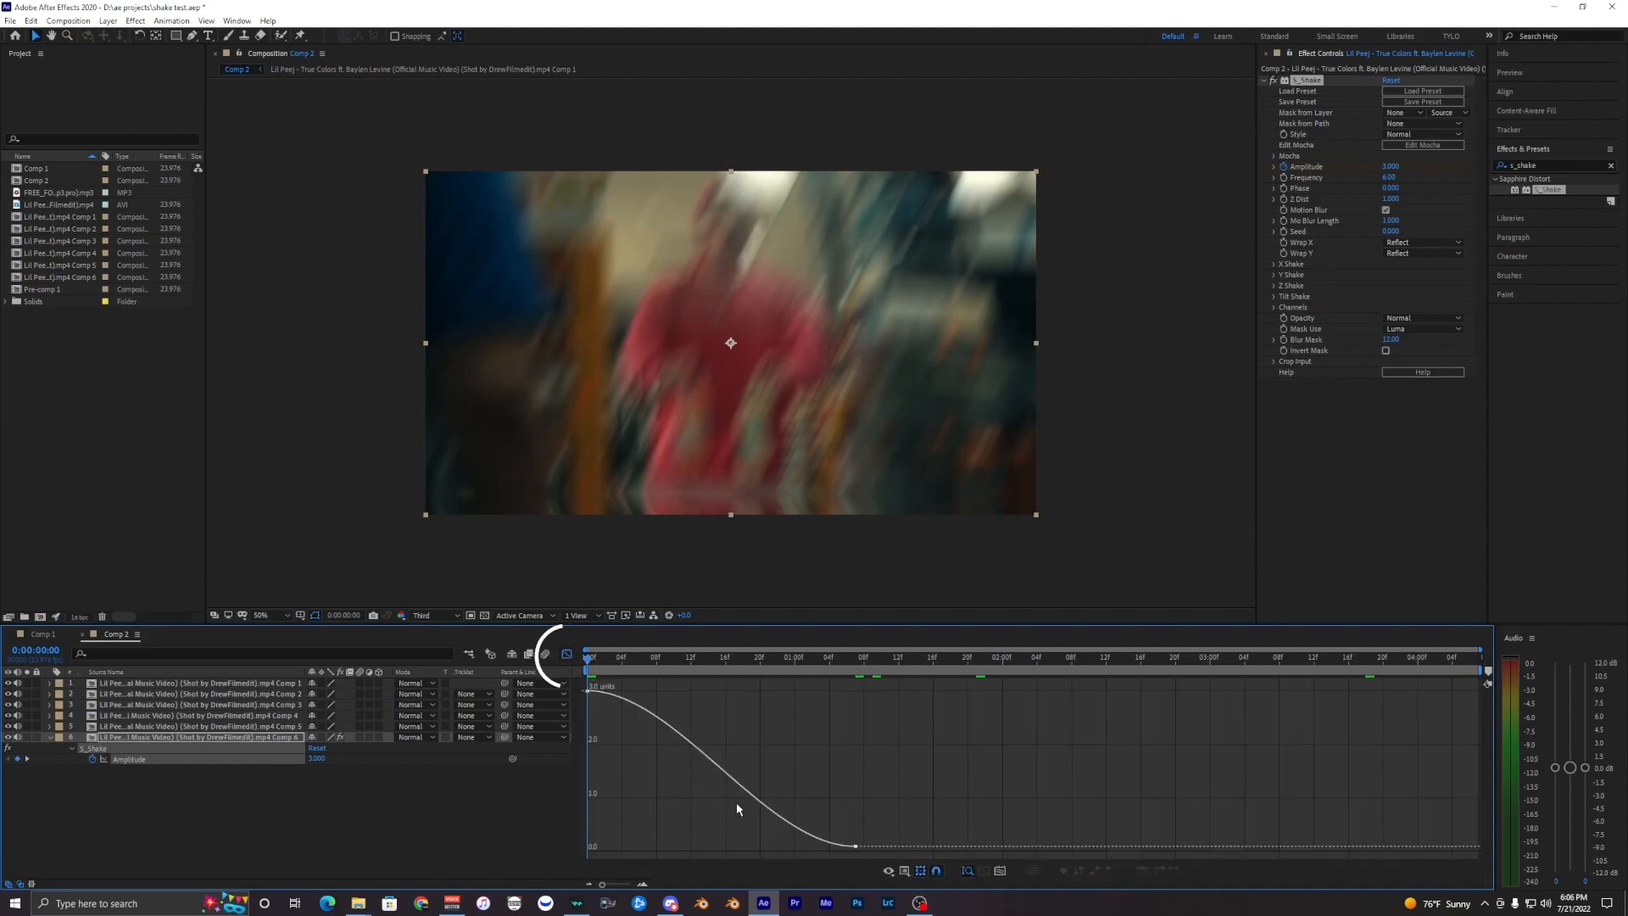
pyautogui.moveTo(724, 793); pyautogui.dragTo(859, 790)
pyautogui.click(588, 690)
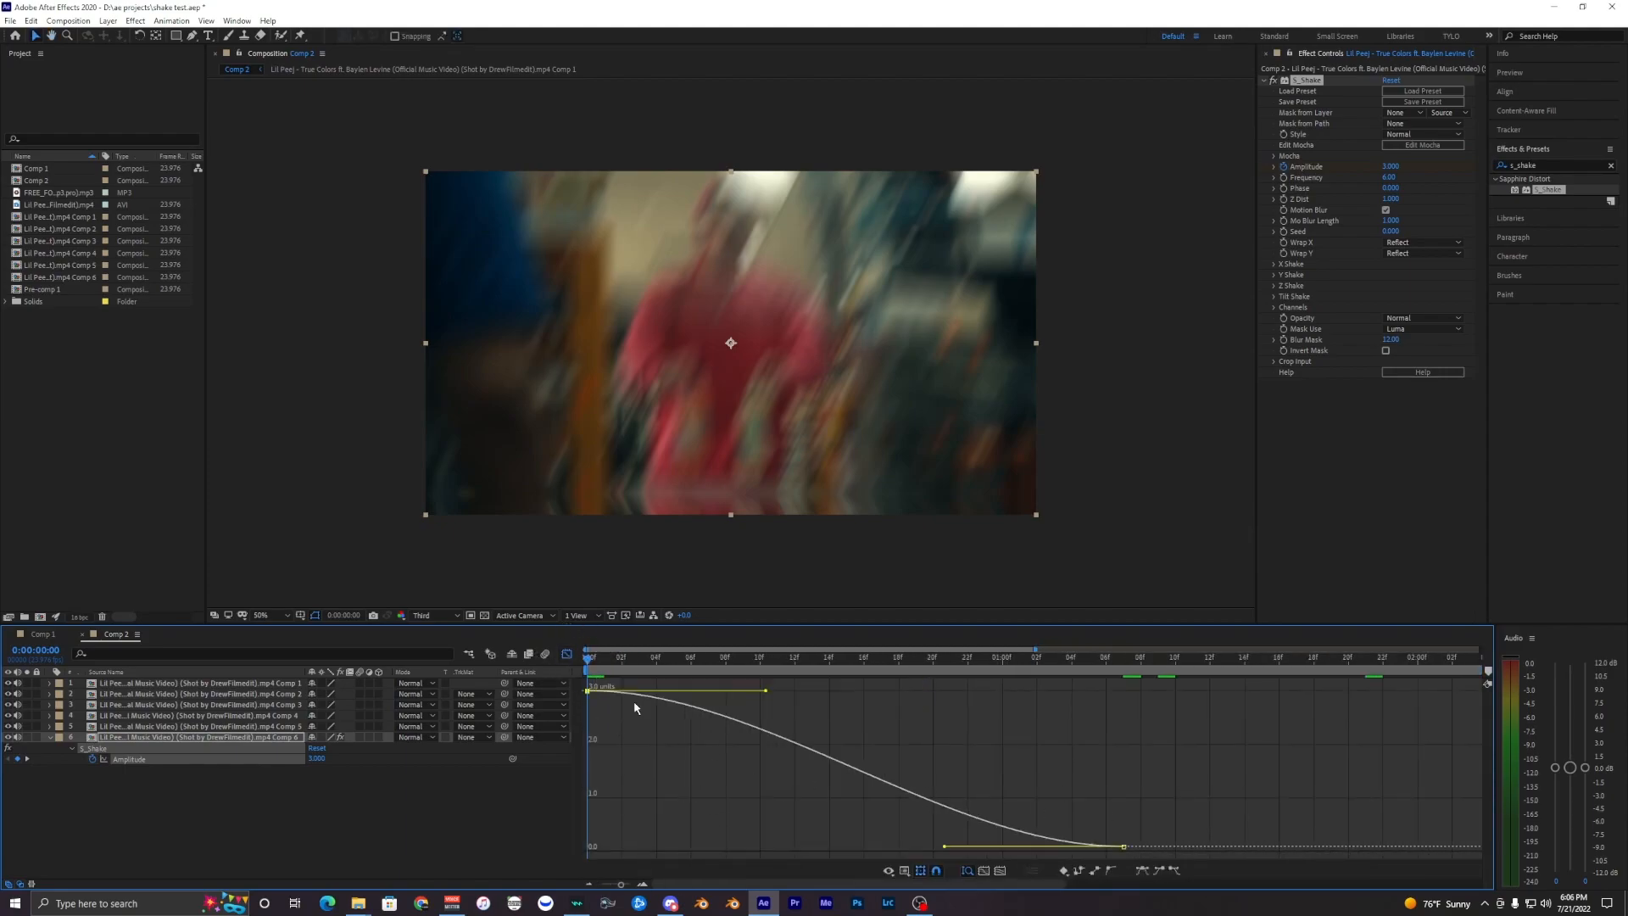
pyautogui.moveTo(765, 692); pyautogui.dragTo(556, 843)
pyautogui.moveTo(943, 847); pyautogui.dragTo(748, 853)
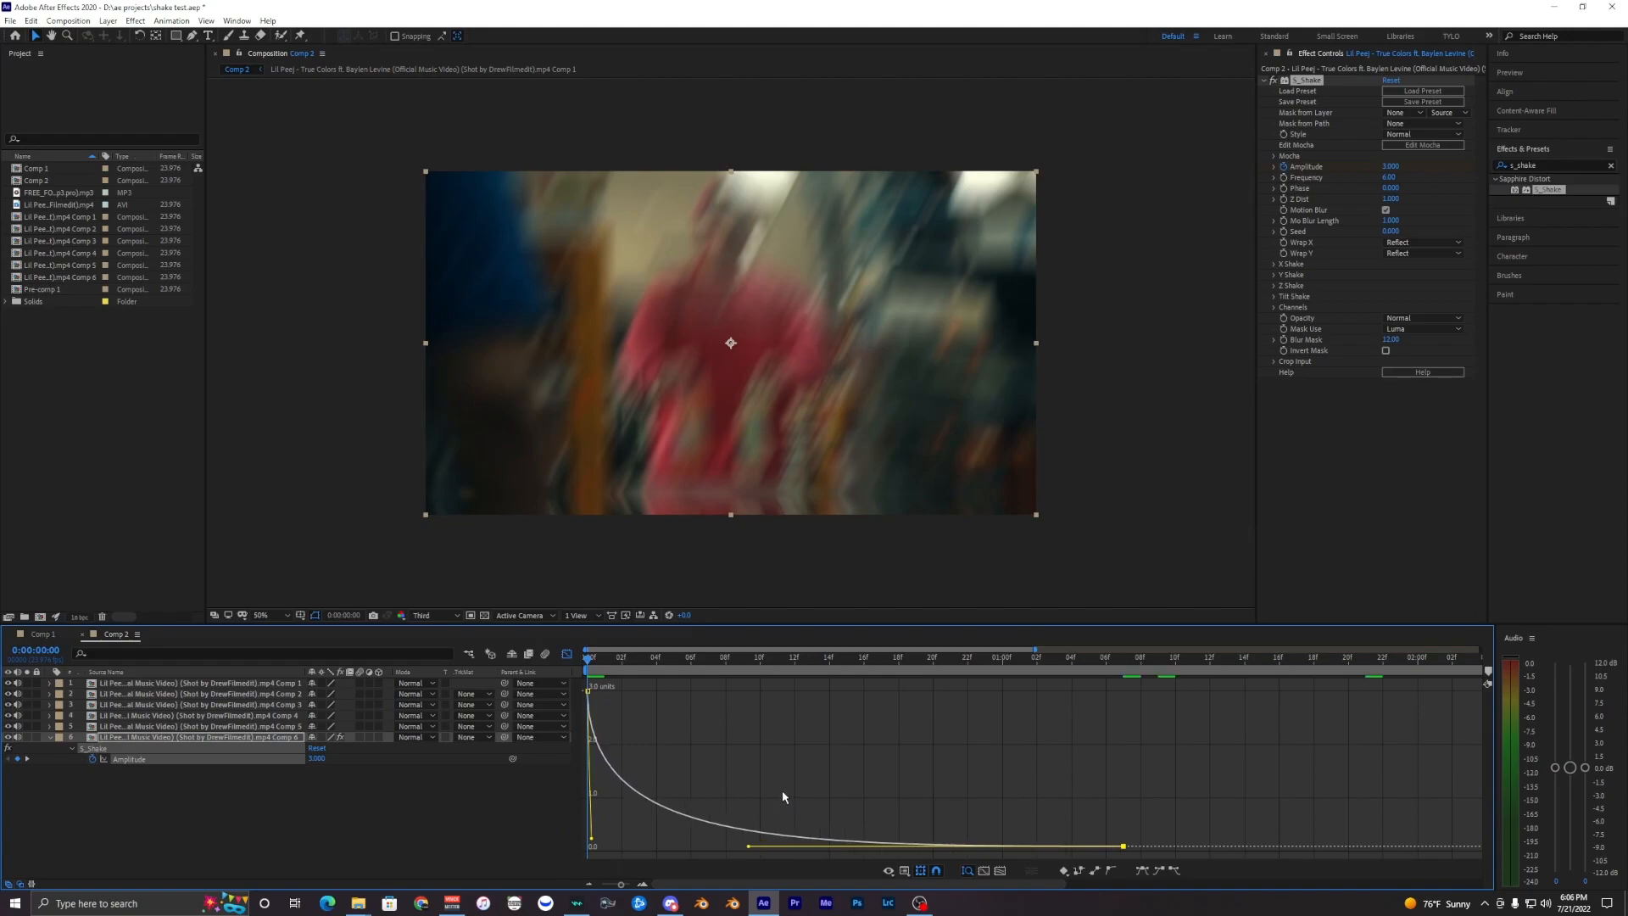
# Play back the composition to check the shake with the reshaped amplitude curve, and close the graph view
pyautogui.press('-')
pyautogui.press('space')
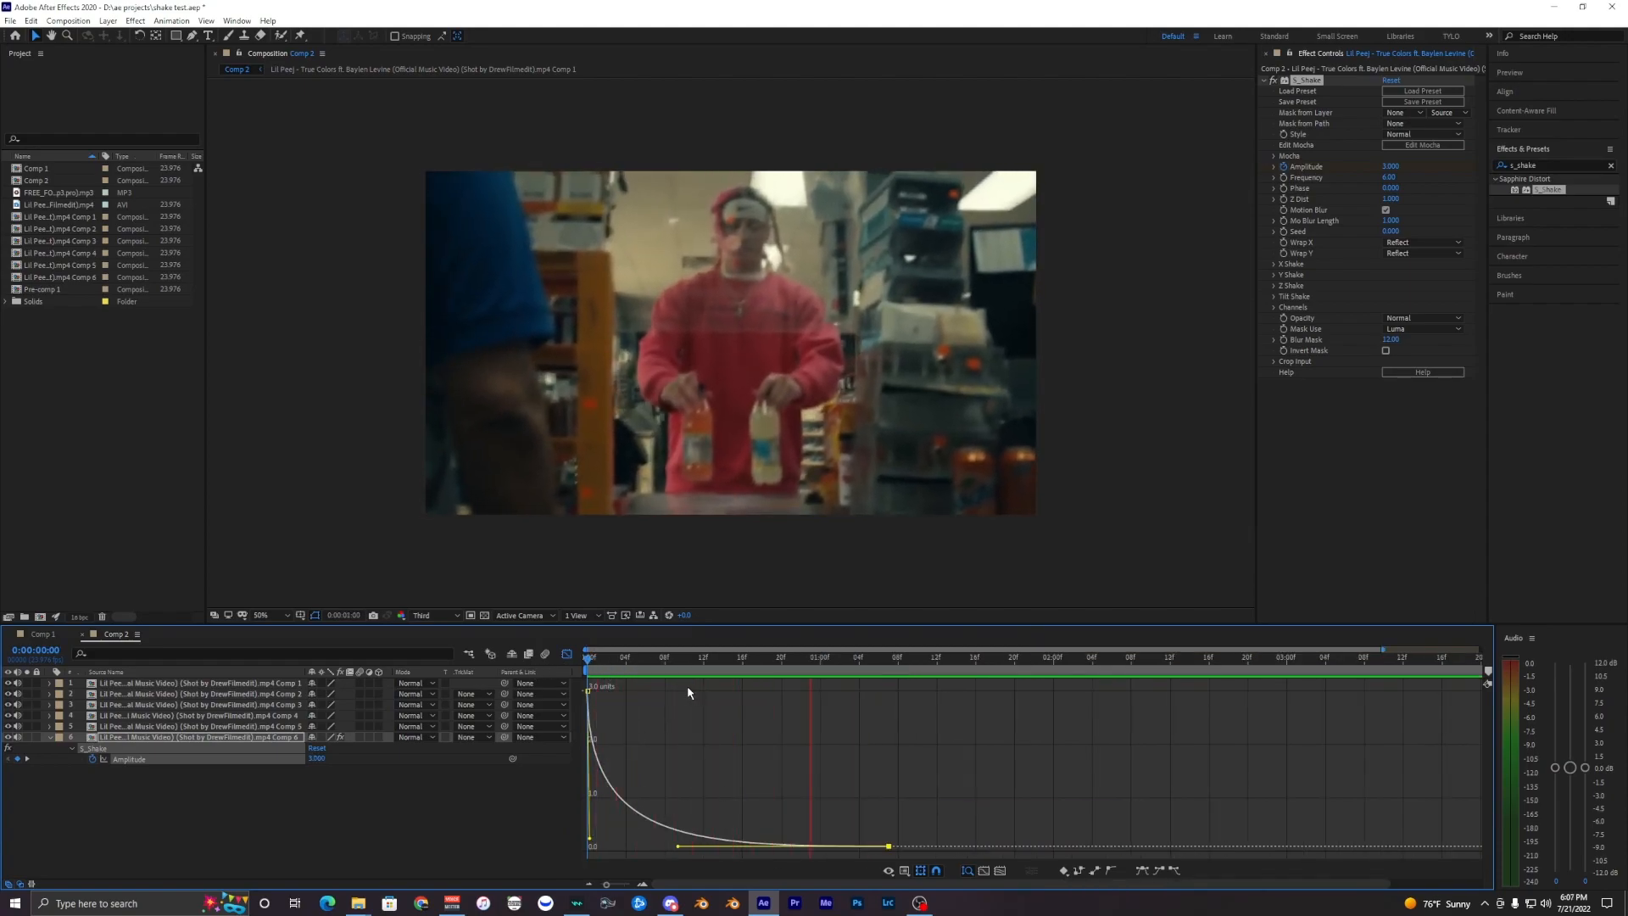
pyautogui.hotkey('shift', 'F3')
pyautogui.press('space')
# Add an amplitude keyframe of 3 at the end of the layer 6 clip, at 0:00:01:09
pyautogui.press('=')
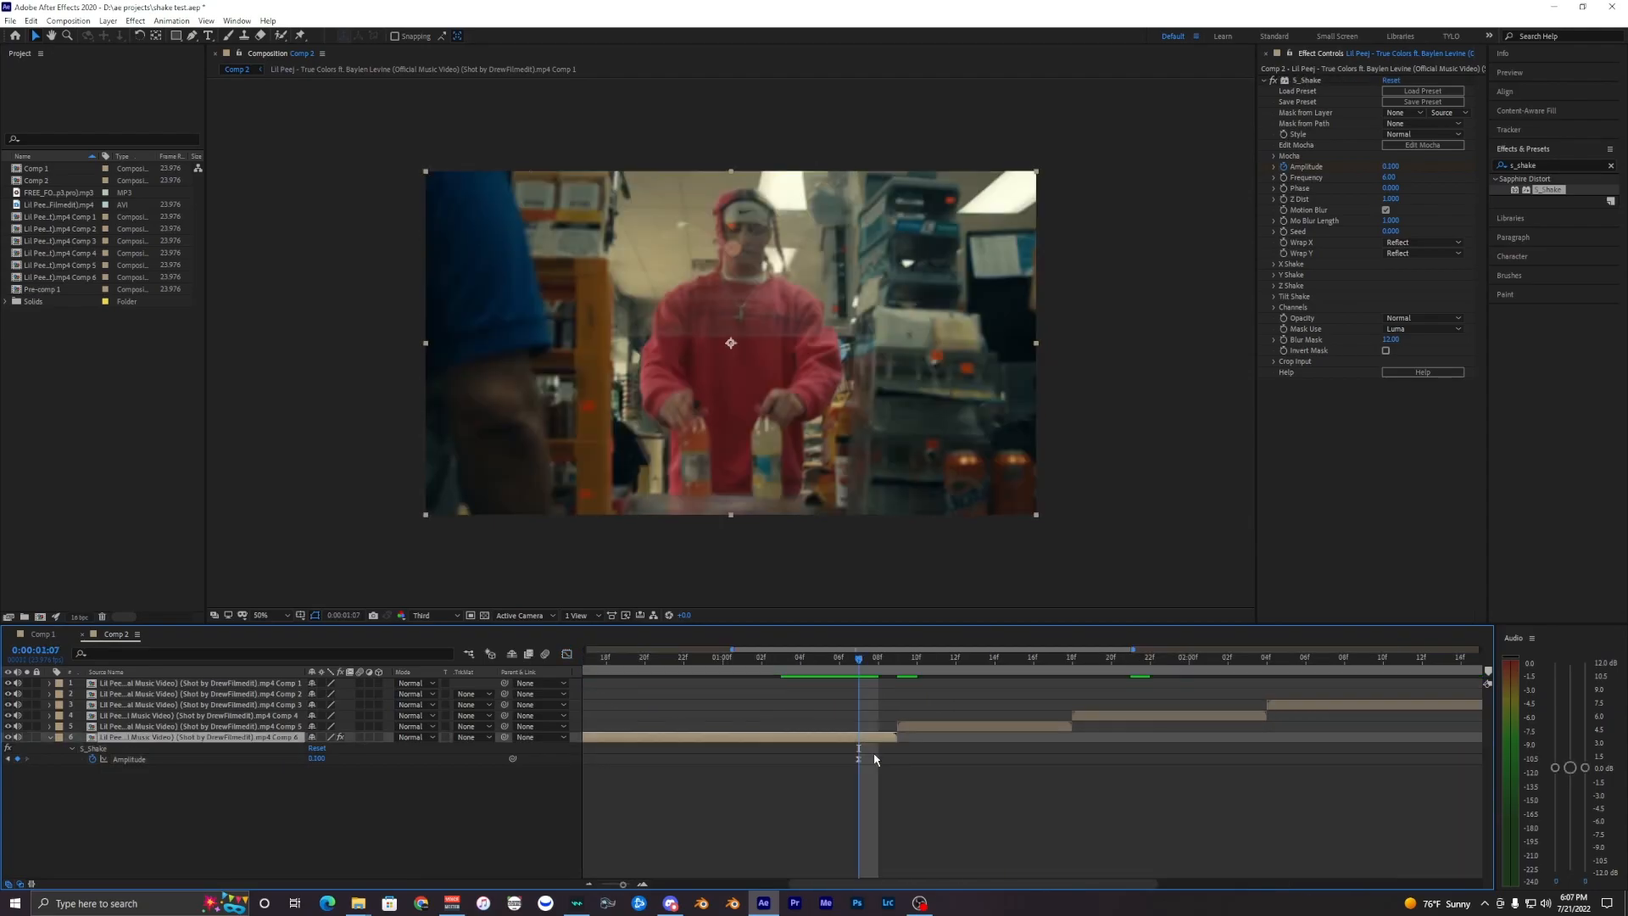
pyautogui.click(863, 768)
pyautogui.click(866, 739)
pyautogui.press('pagedown')
pyautogui.press('pagedown')
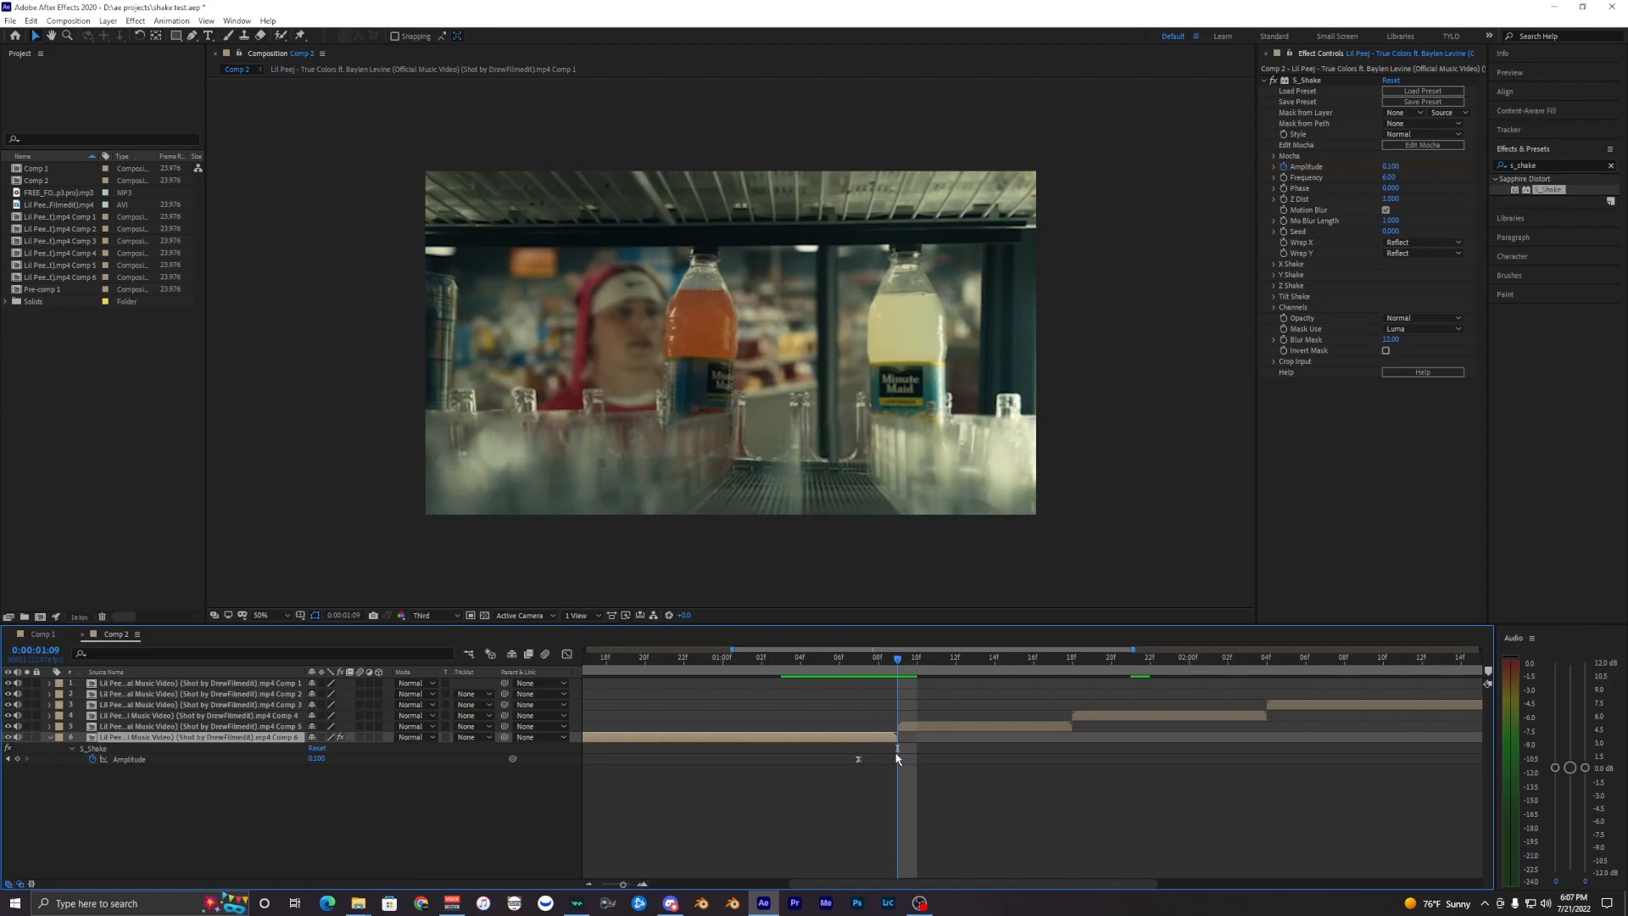
pyautogui.click(1390, 166)
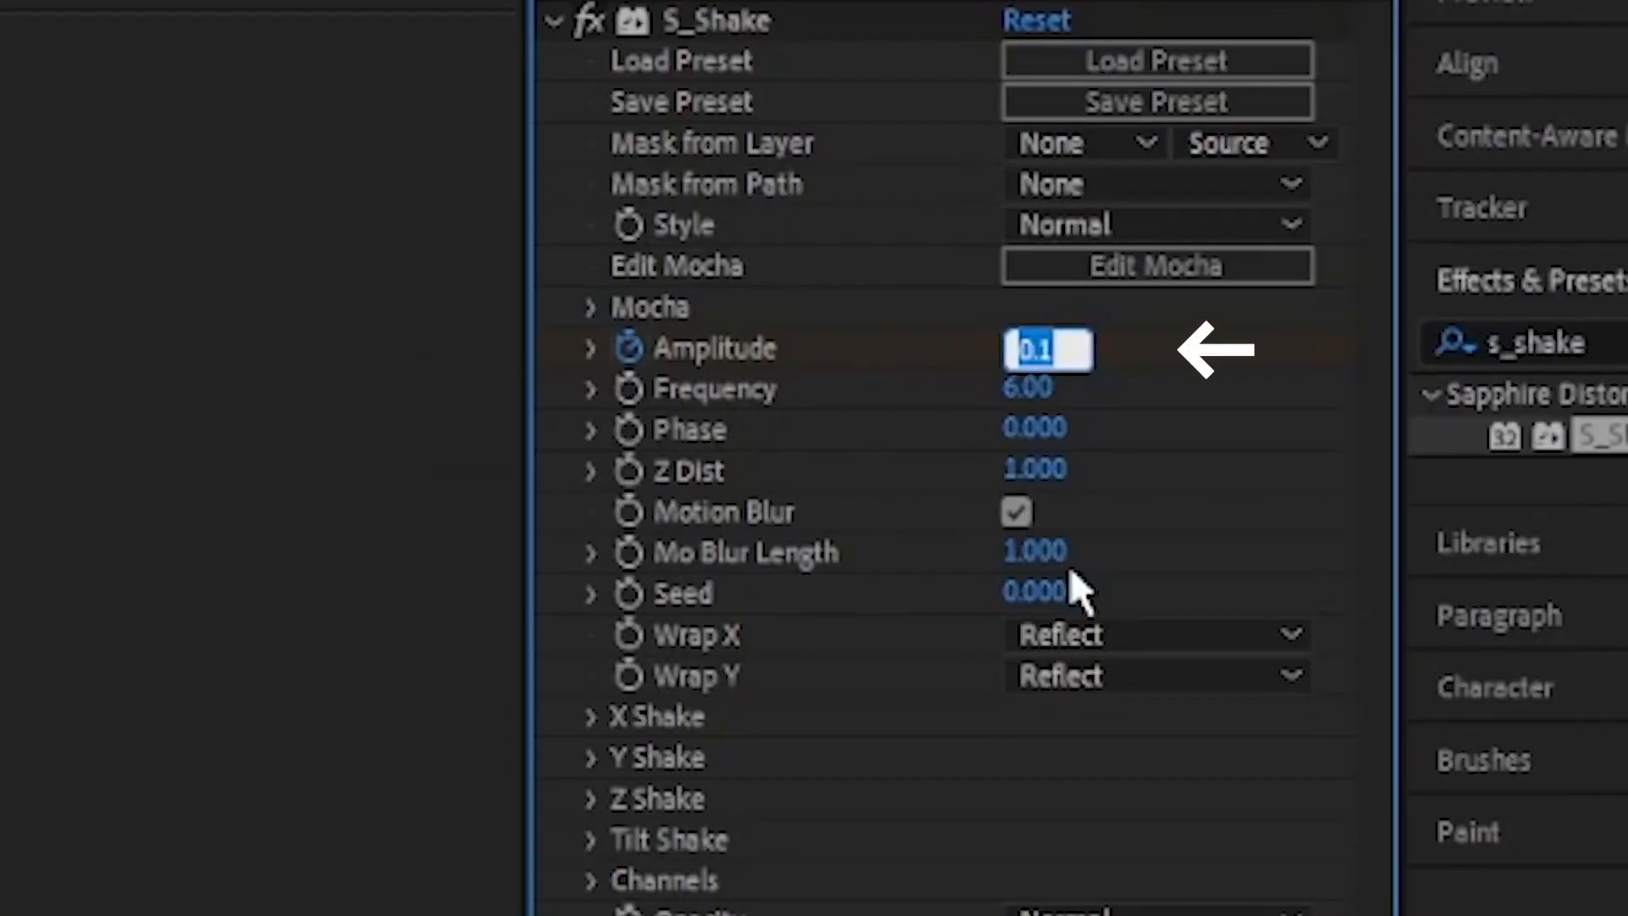
pyautogui.write('3')
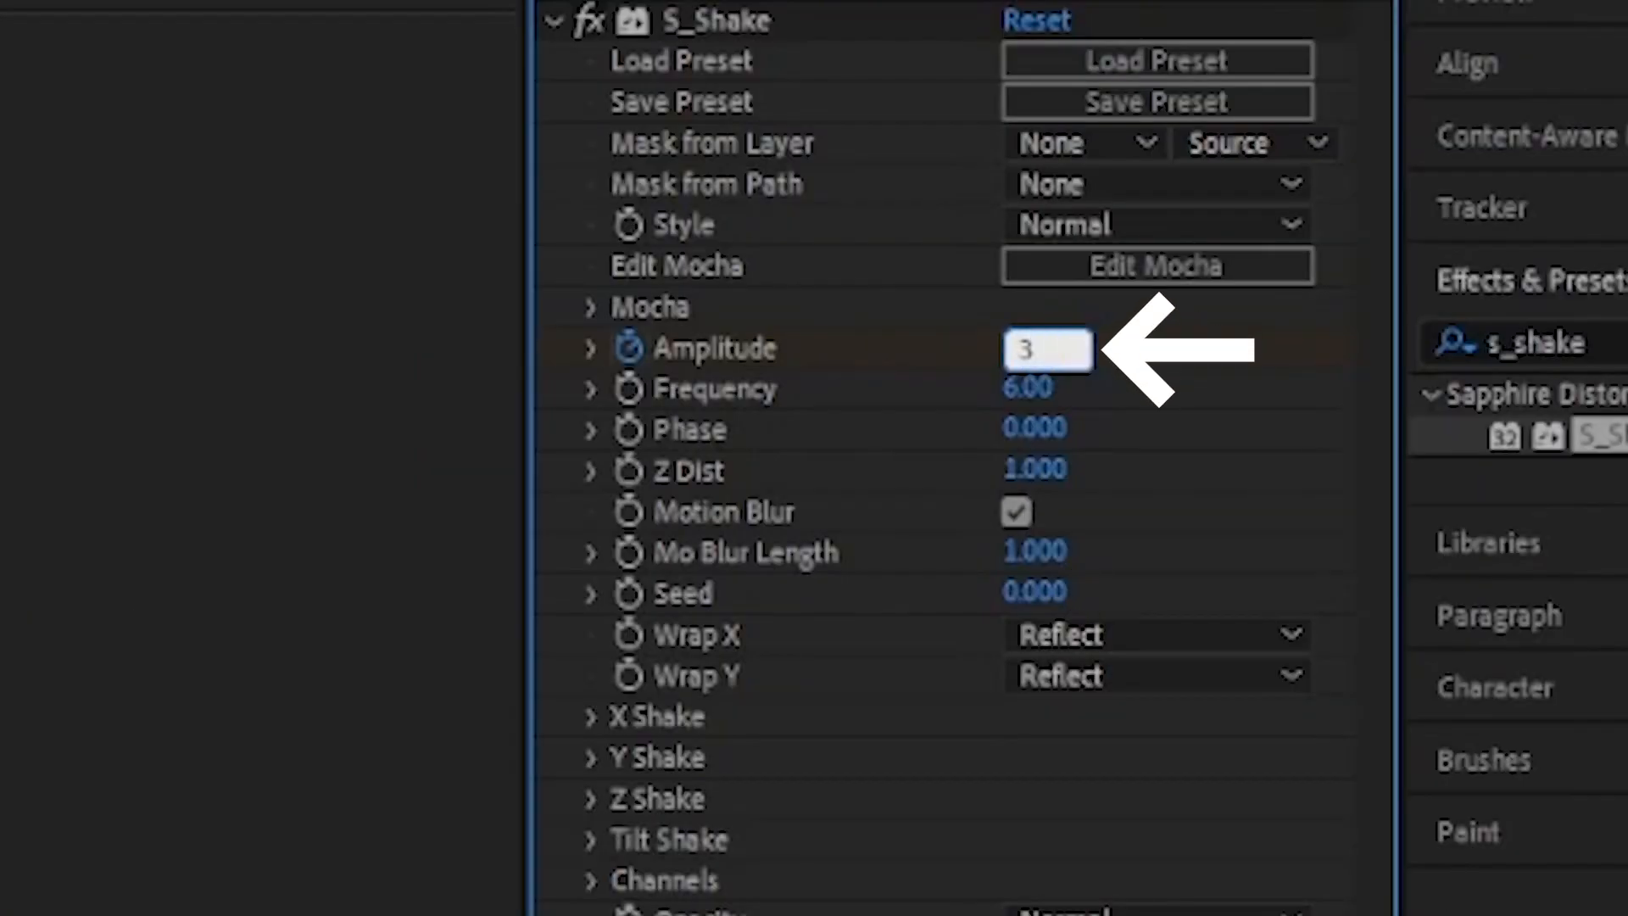
pyautogui.press('Return')
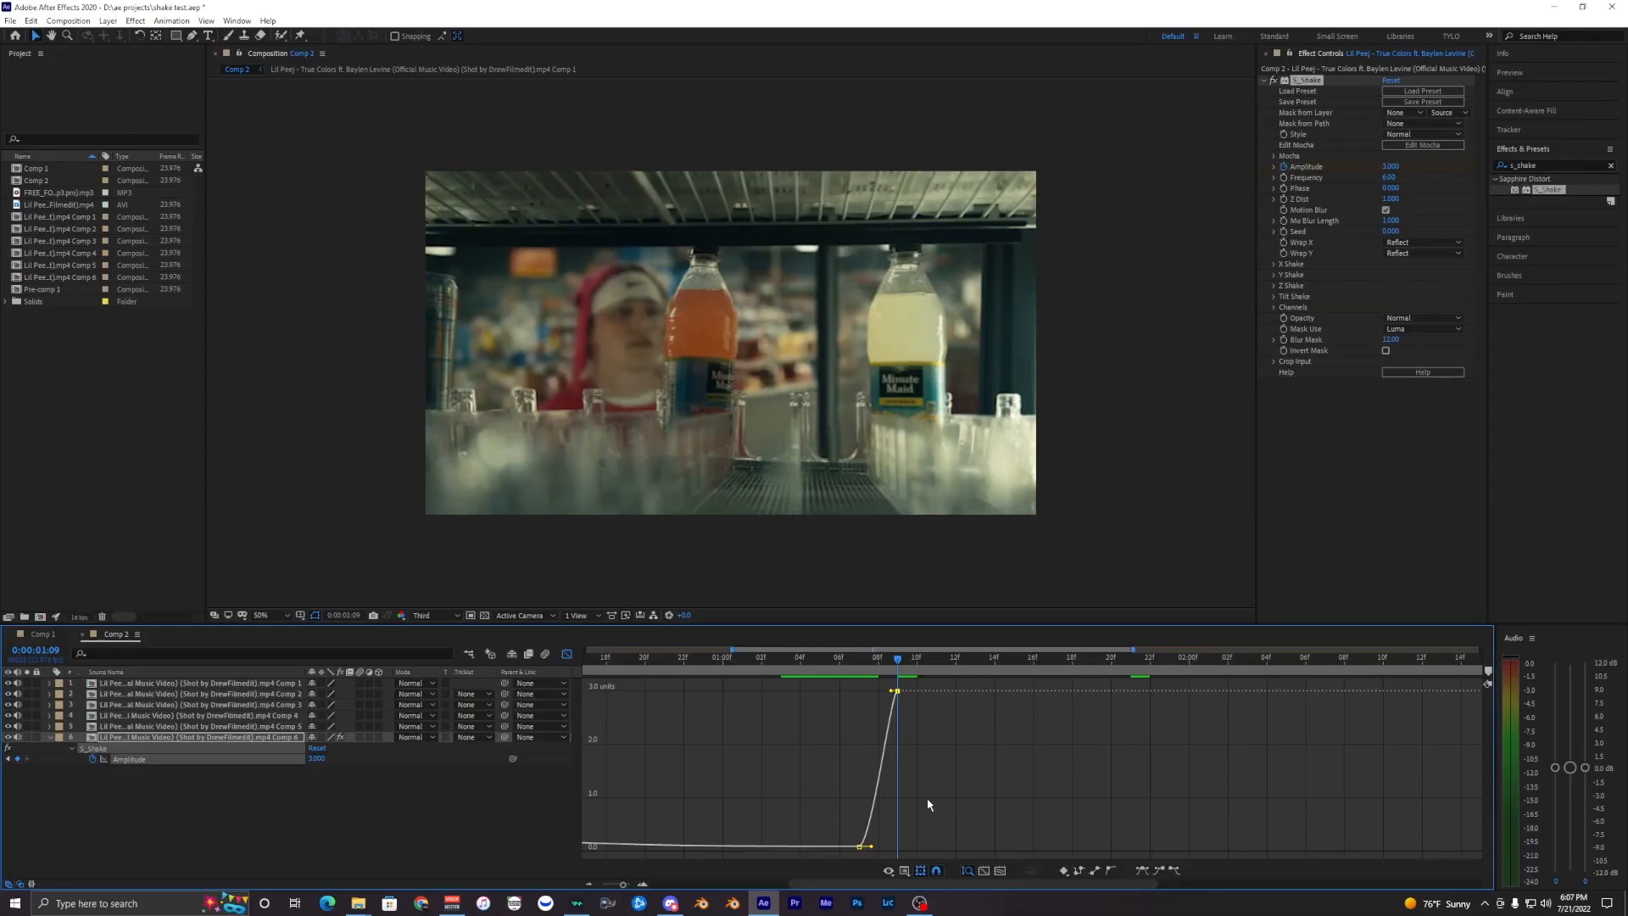
# Close the graph view and play back the shake building up to the end of the layer 6 clip
pyautogui.scroll(2, 927, 802)
pyautogui.moveTo(820, 692); pyautogui.dragTo(911, 773)
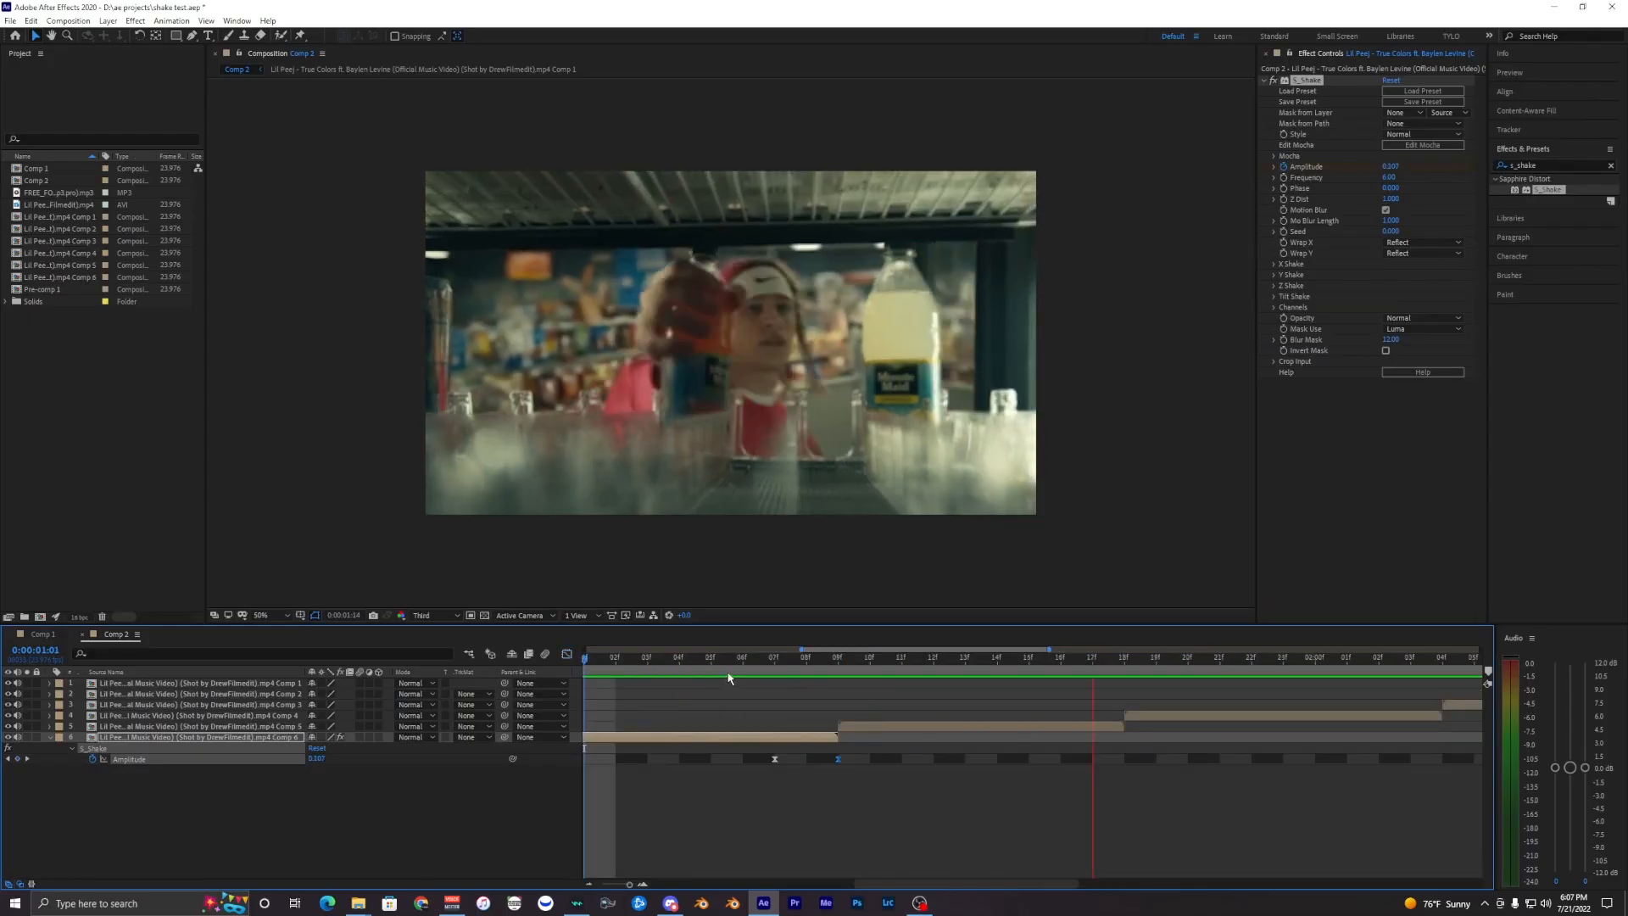
pyautogui.moveTo(729, 679); pyautogui.dragTo(838, 675)
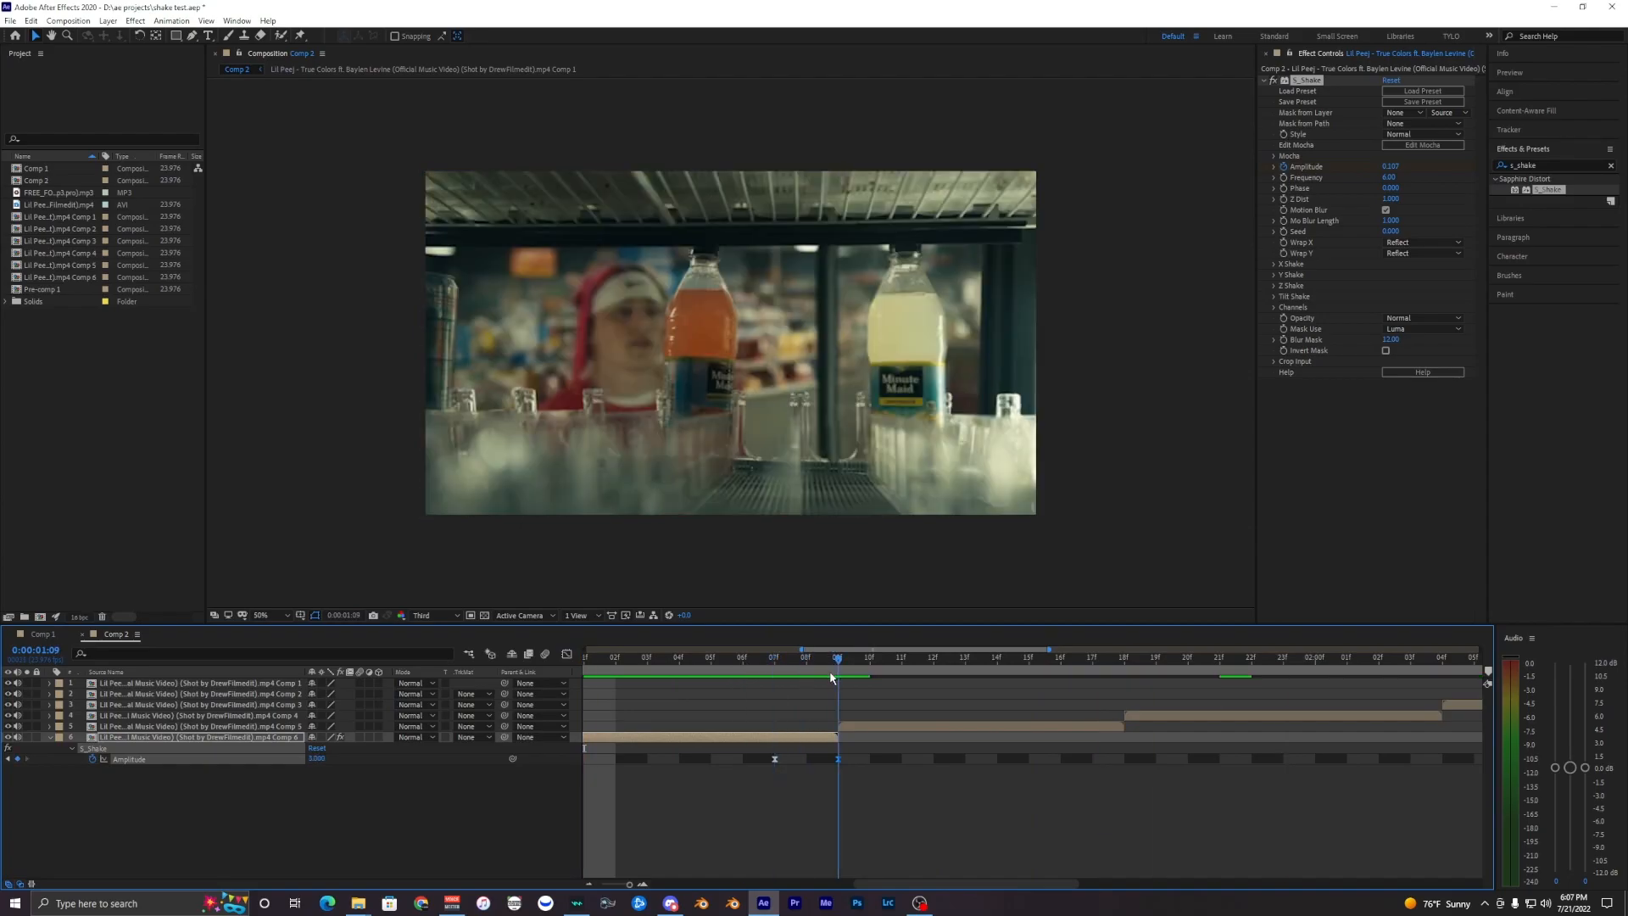
# Set the layer 6 clip's amplitude keyframe at 0:00:01:09 to 6 and display its value curve
pyautogui.click(1390, 167)
pyautogui.click(925, 855)
pyautogui.moveTo(859, 754); pyautogui.dragTo(675, 767)
pyautogui.hotkey('shift', 'F3')
pyautogui.click(910, 756)
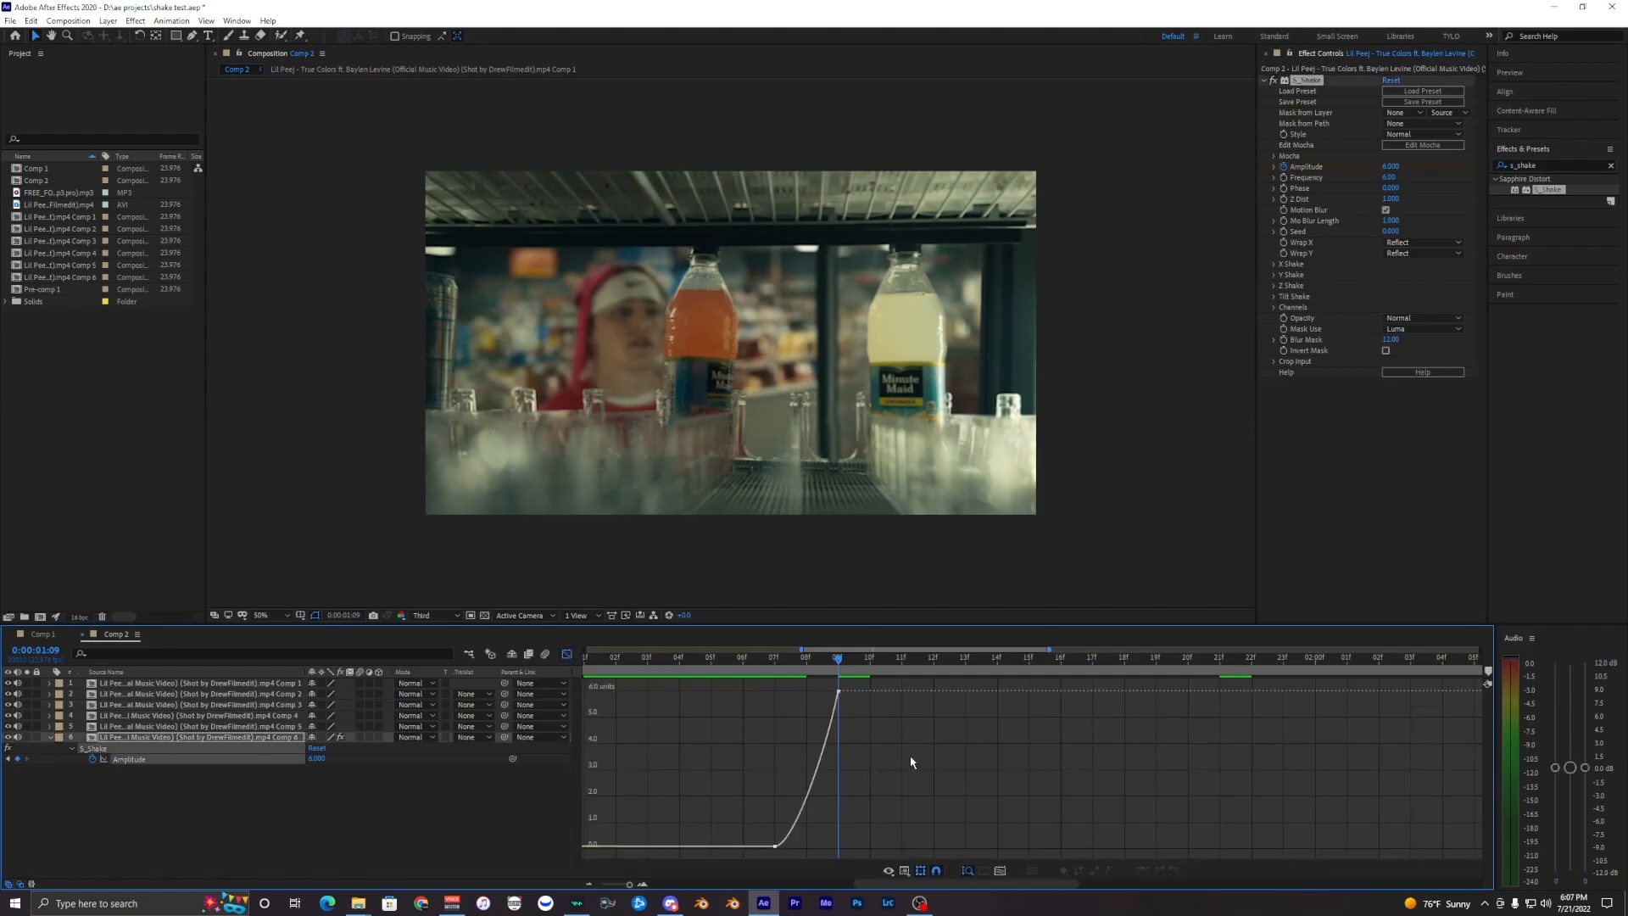
# Adjust the amplitude curve rising into the 0:00:01:09 keyframe, close the graph view and return to the composition's start
pyautogui.click(830, 725)
pyautogui.moveTo(855, 717); pyautogui.dragTo(867, 726)
pyautogui.moveTo(833, 658); pyautogui.dragTo(473, 678)
pyautogui.click(569, 654)
pyautogui.scroll(-4, 783, 733)
pyautogui.hscroll(-3, 765, 719)
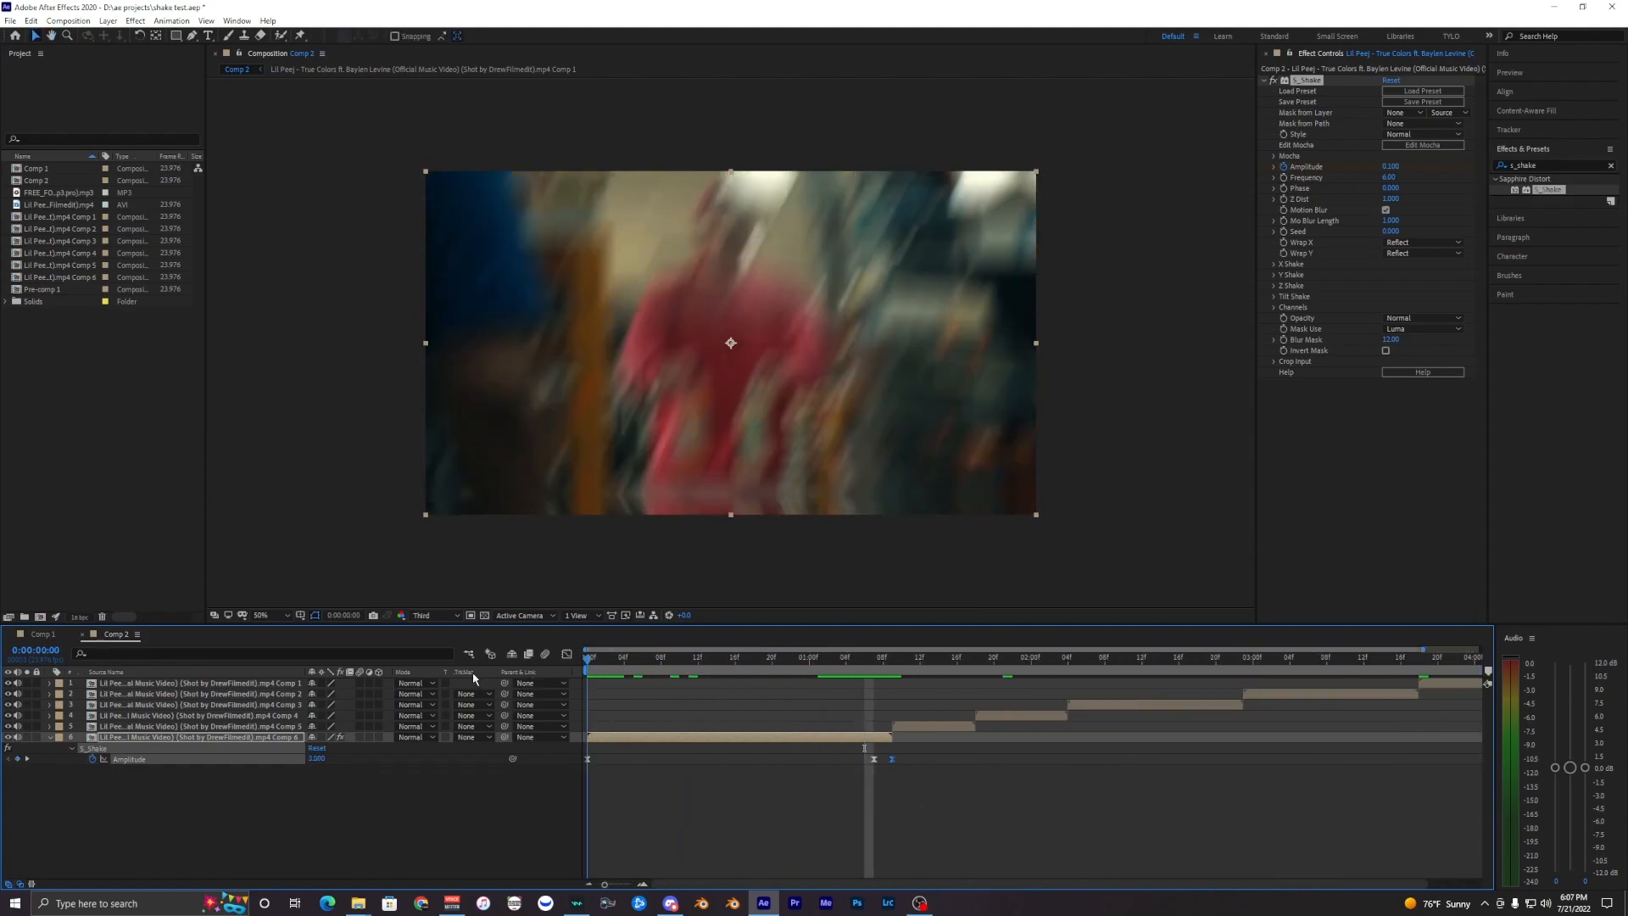
# Copy the layer 6 clip's S_Shake with its amplitude keyframes onto the layer 5 clip, starting at 0:00:01:09
pyautogui.click(877, 795)
pyautogui.moveTo(931, 763); pyautogui.dragTo(608, 786)
pyautogui.moveTo(946, 751); pyautogui.dragTo(610, 791)
pyautogui.click(903, 809)
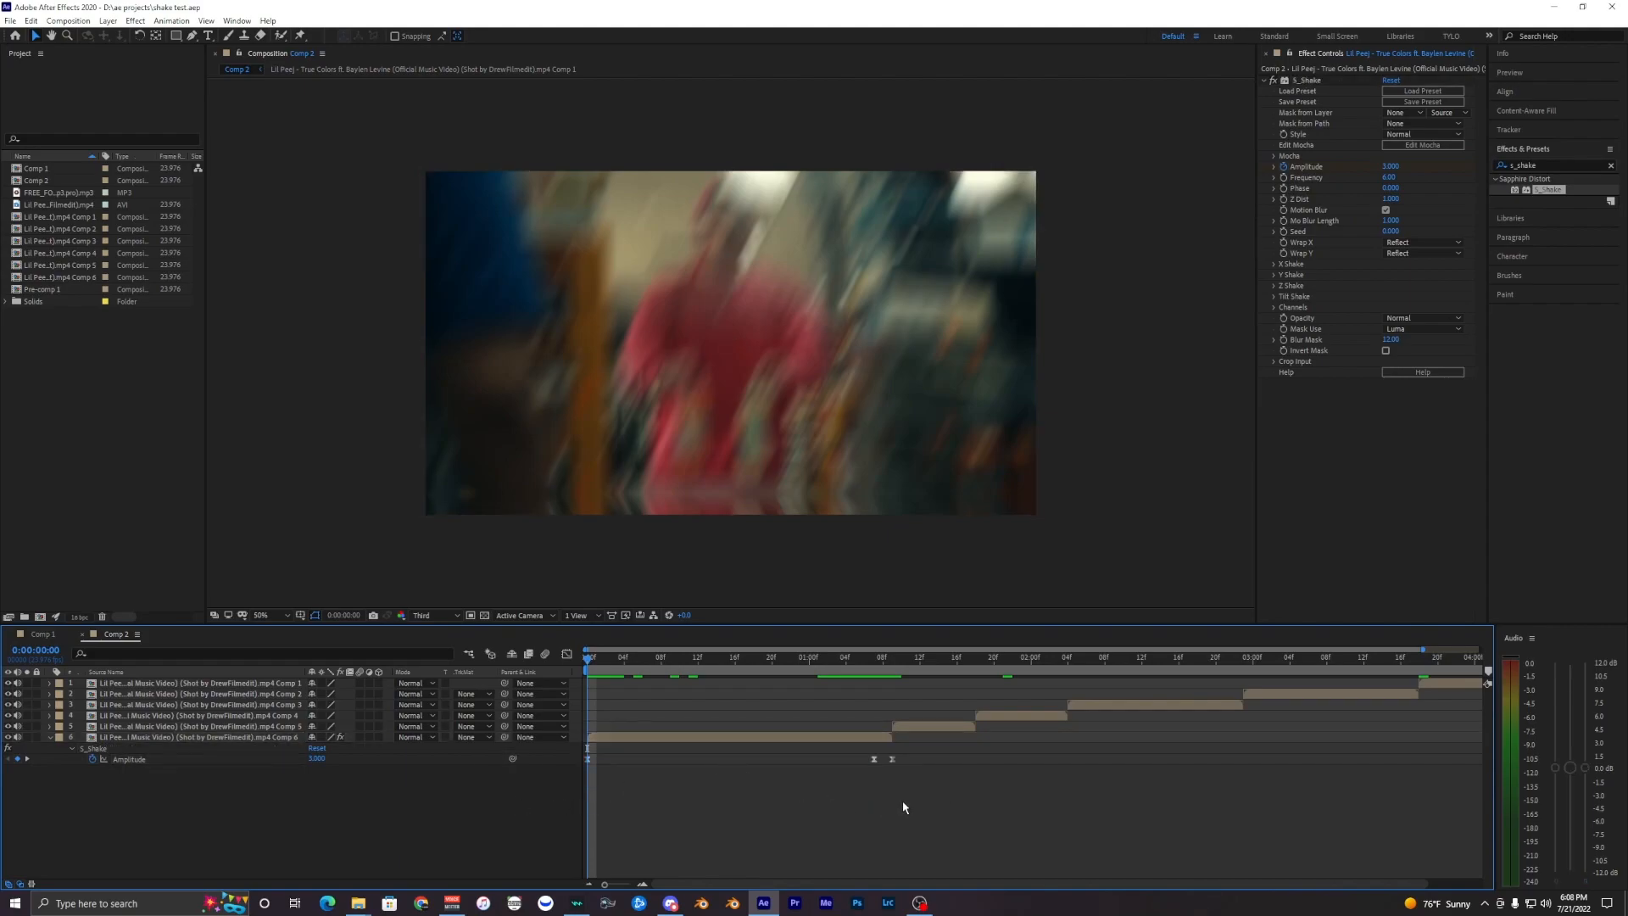
pyautogui.click(907, 727)
pyautogui.press('i')
pyautogui.scroll(1, 939, 765)
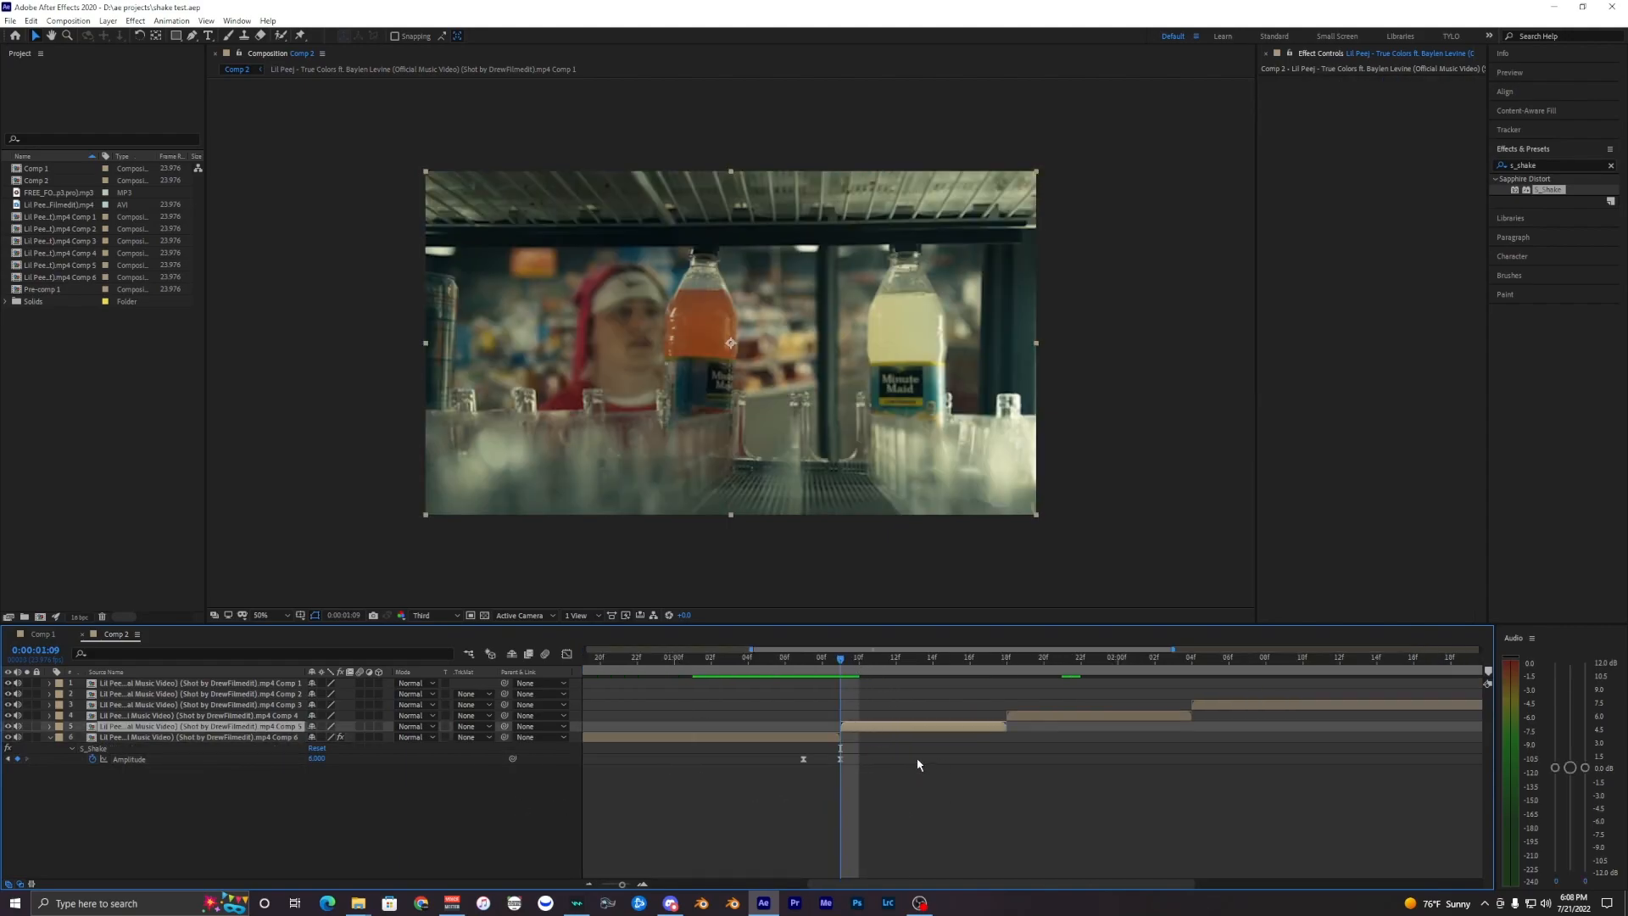
pyautogui.hotkey('ctrl', 'v')
# Shift the last two amplitude keyframes of the layer 5 clip so the final one sits at the clip's end, 0:00:01:18
pyautogui.moveTo(984, 746); pyautogui.dragTo(765, 778)
pyautogui.press('space')
pyautogui.scroll(-1, 899, 772)
pyautogui.click(792, 753)
pyautogui.click(782, 728)
pyautogui.moveTo(1146, 783); pyautogui.dragTo(829, 754)
pyautogui.scroll(1, 843, 767)
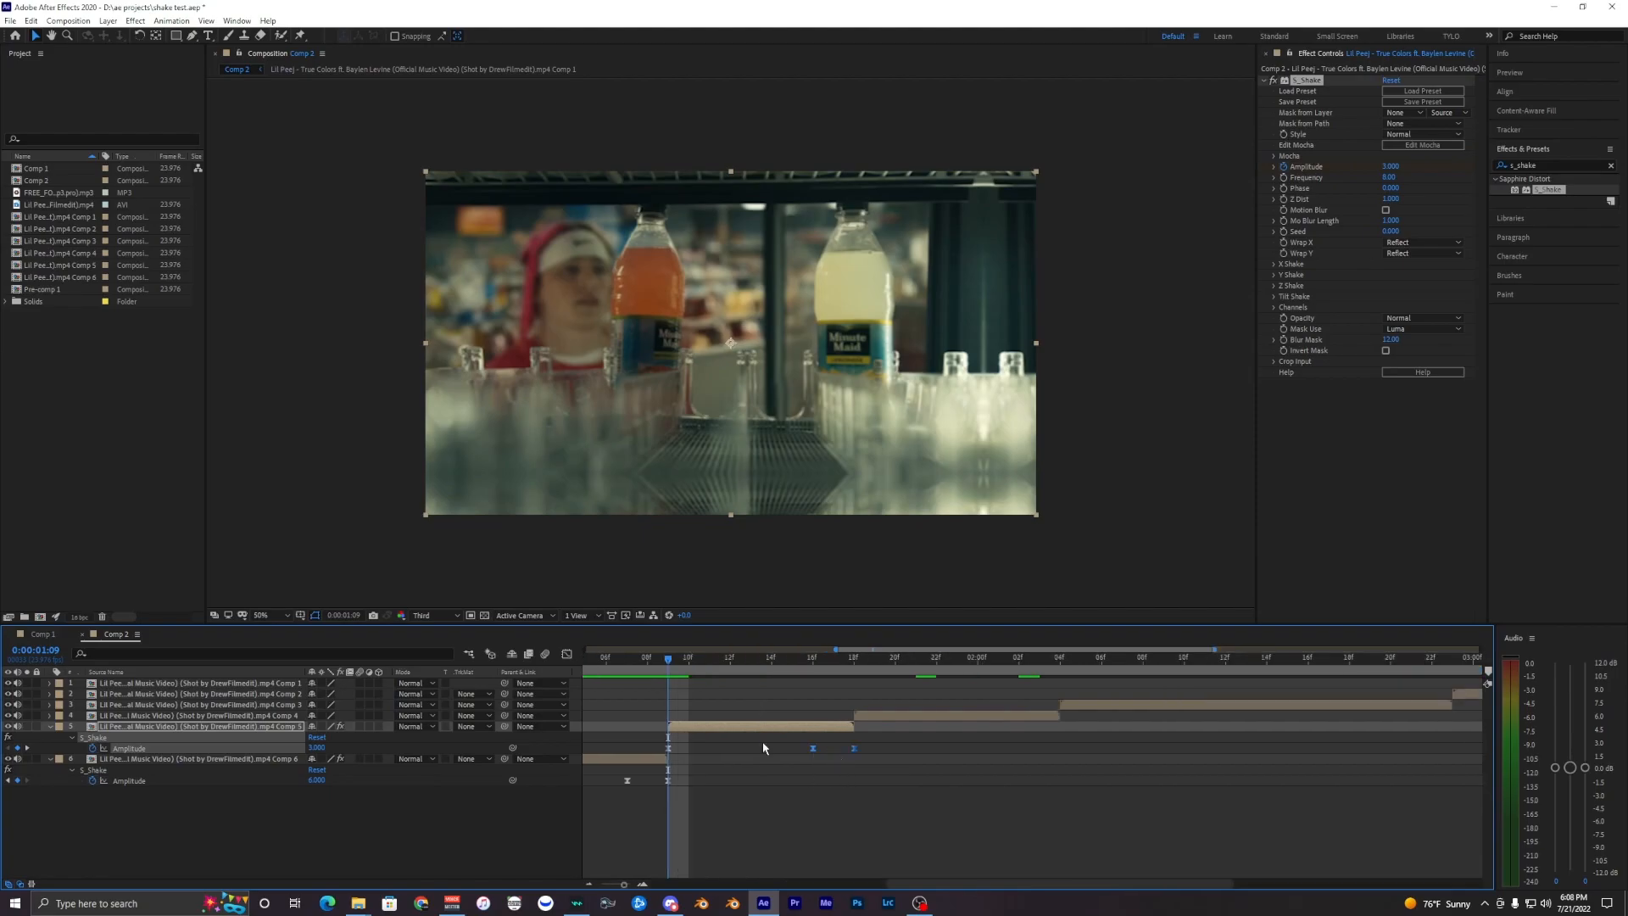
# Delete the layer 5 clip's final amplitude keyframe and move the low middle keyframe to the clip's end at 0:00:01:18
pyautogui.press('space')
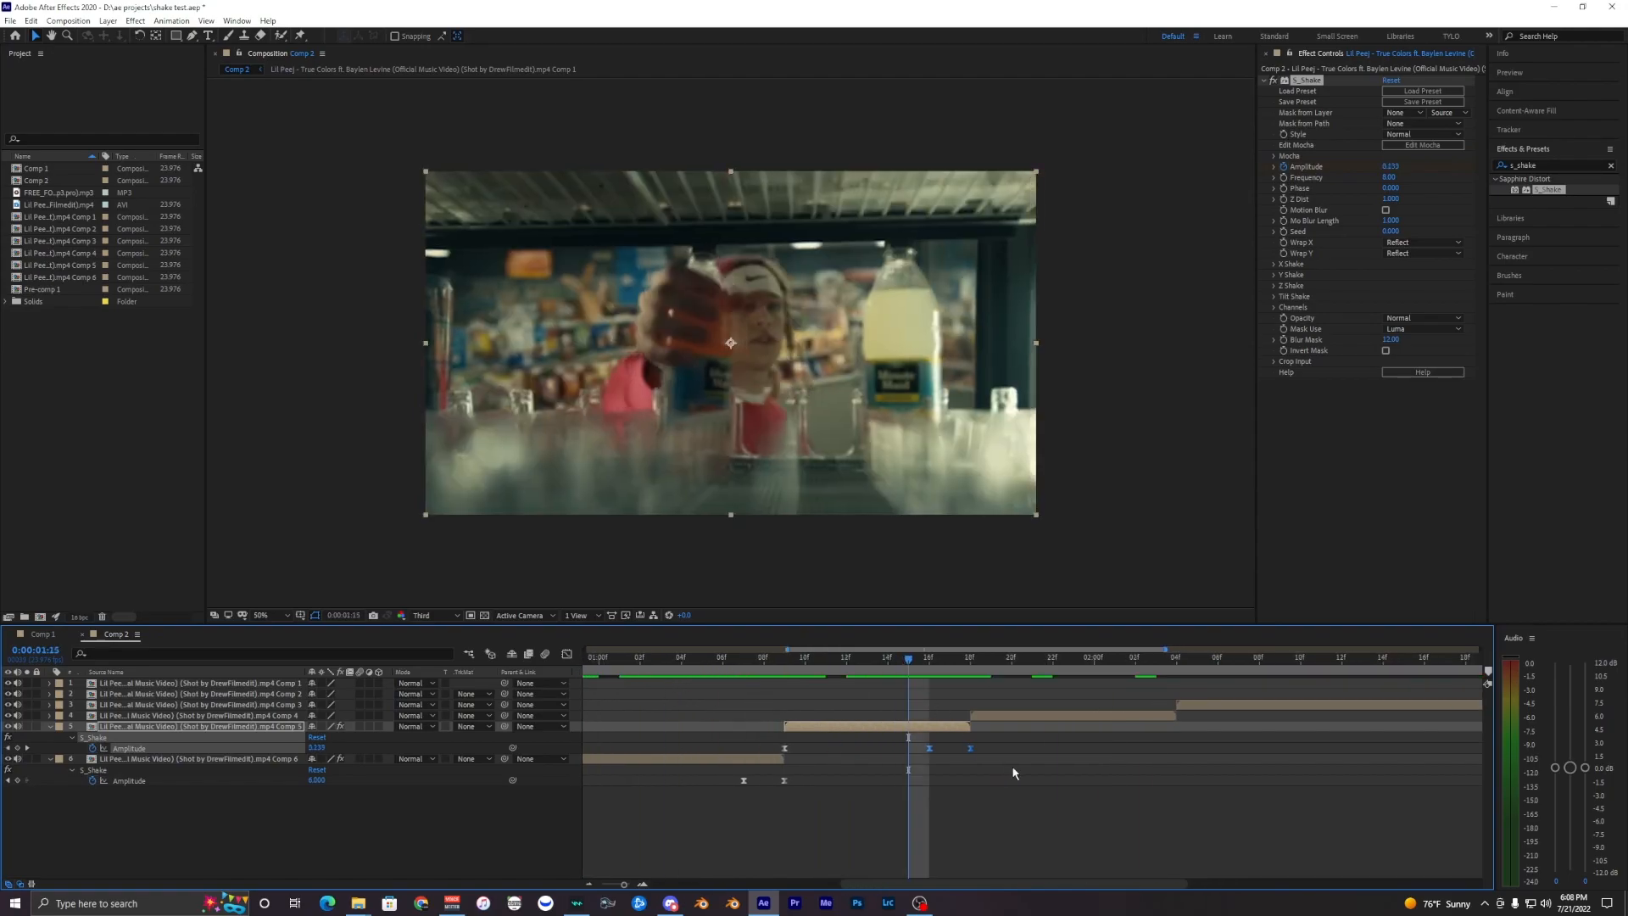
pyautogui.moveTo(929, 750); pyautogui.dragTo(949, 750)
pyautogui.click(946, 665)
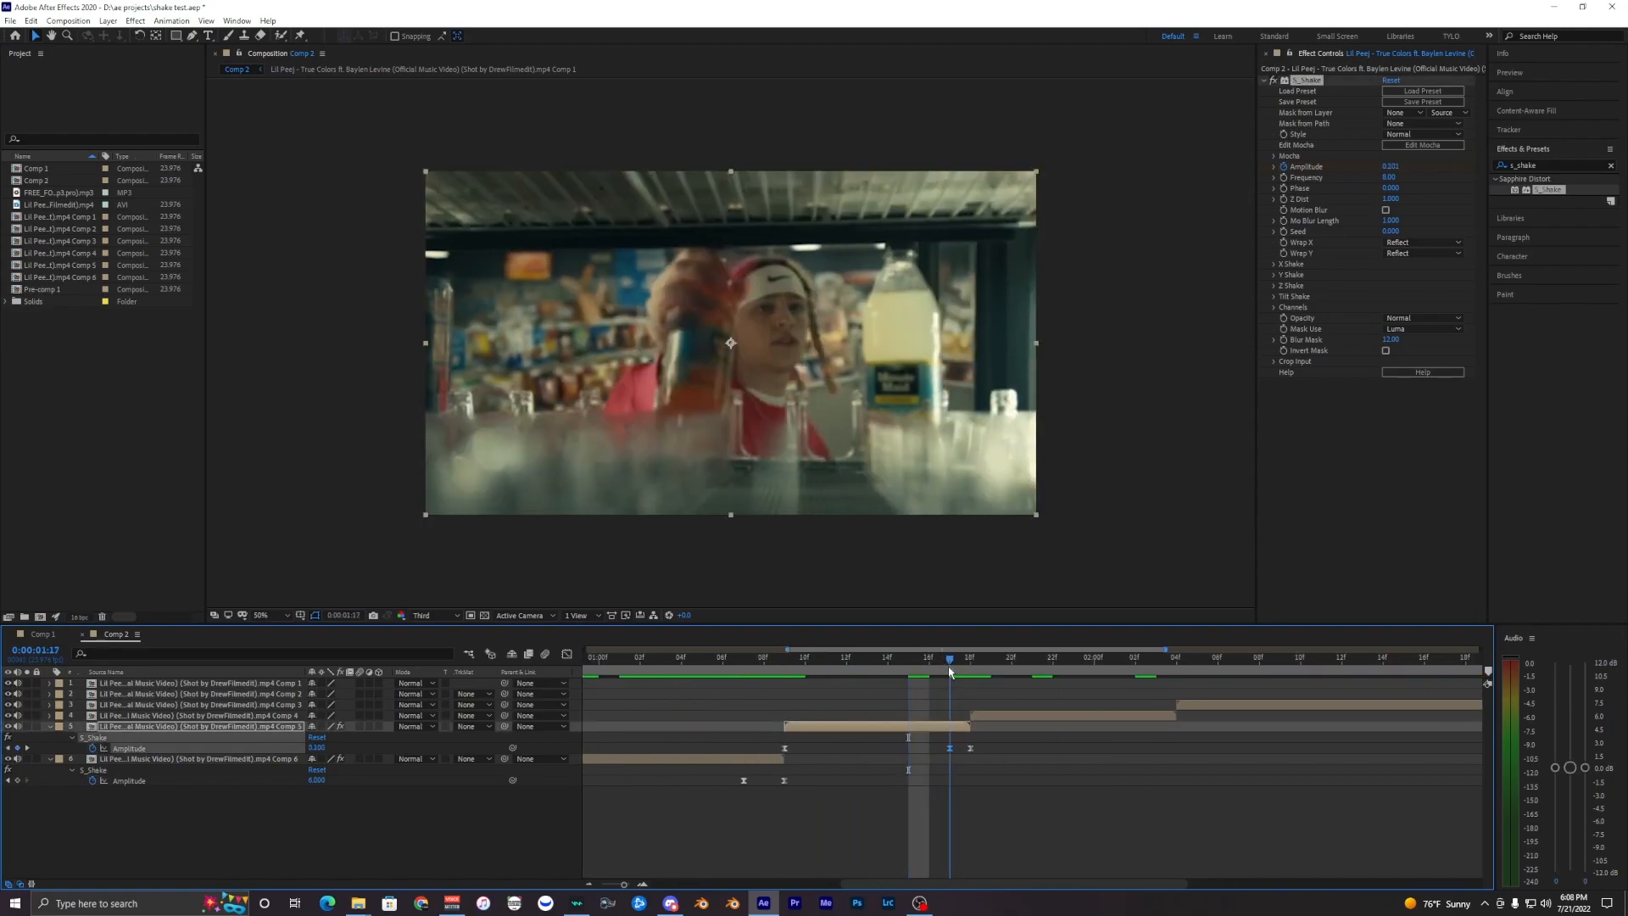
pyautogui.moveTo(950, 672)
pyautogui.mouseDown()
pyautogui.moveTo(719, 678)
pyautogui.moveTo(970, 679)
pyautogui.moveTo(939, 690)
pyautogui.moveTo(954, 703)
pyautogui.mouseUp()
pyautogui.click(971, 750)
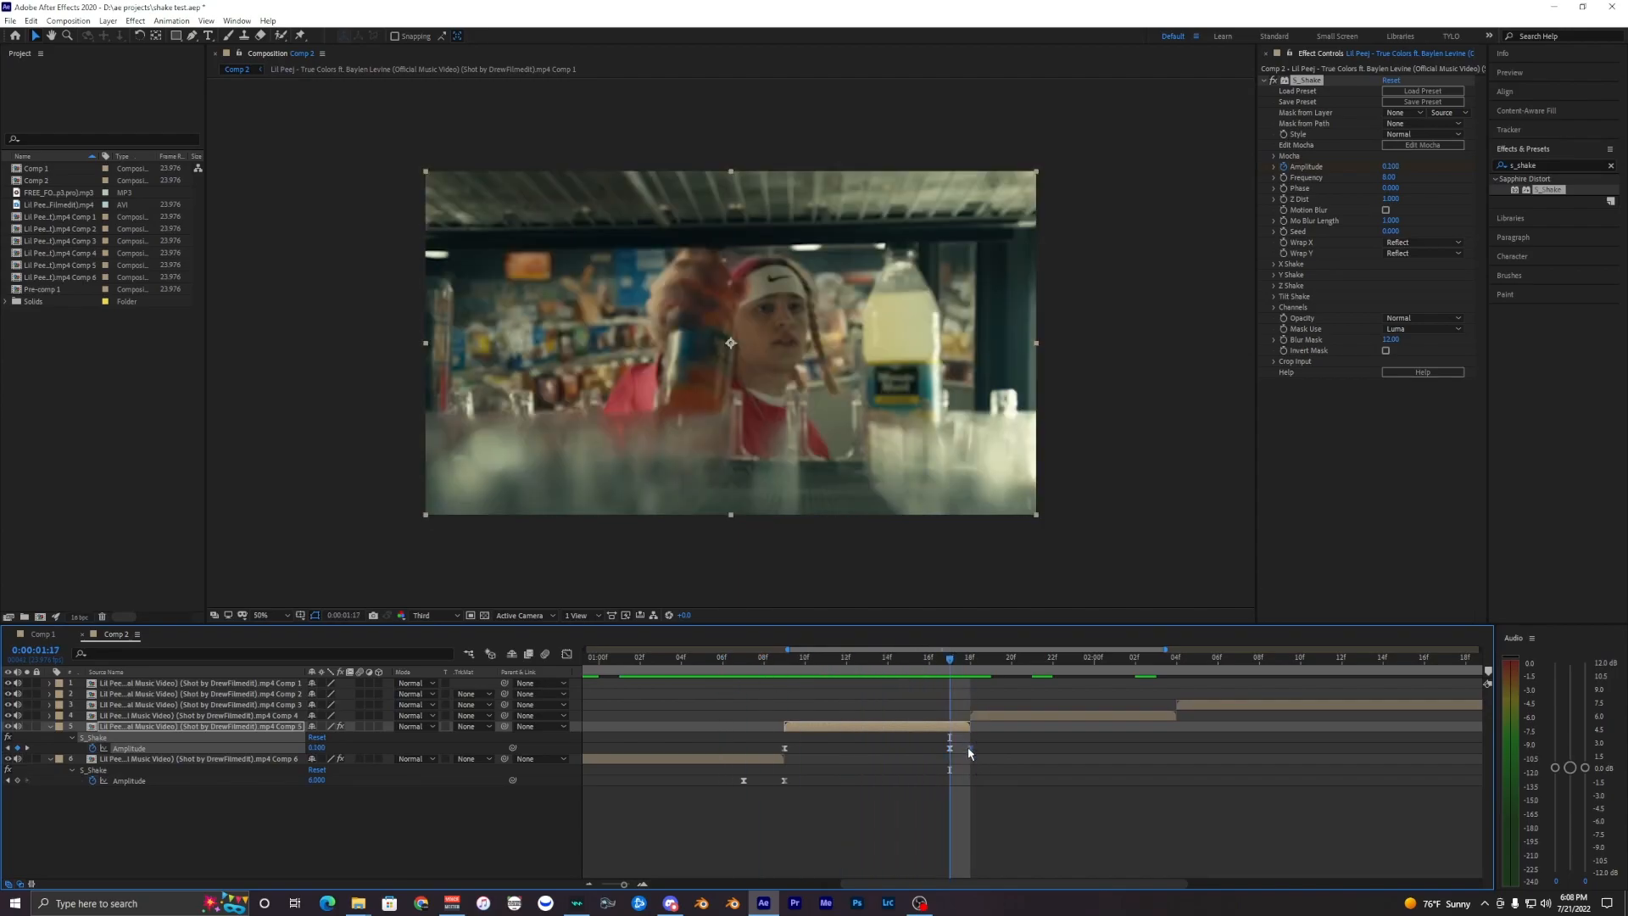
pyautogui.press('pagedown')
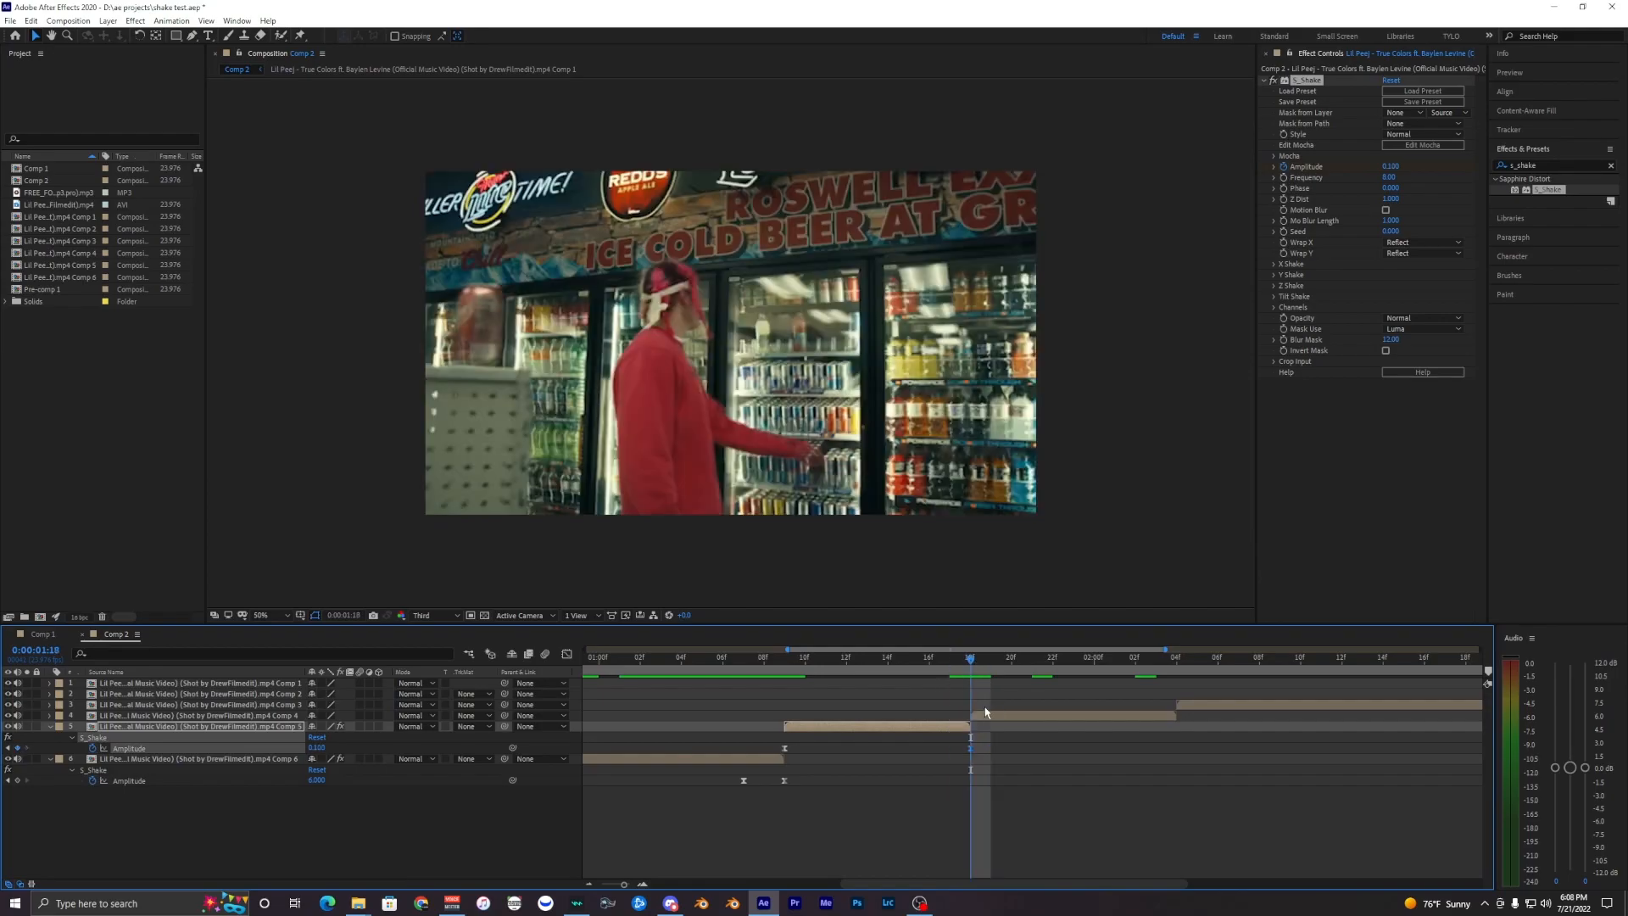
# Reshape the layer 5 clip's amplitude curve so it falls steeply from the first keyframe and levels out into the second
pyautogui.moveTo(938, 664); pyautogui.dragTo(771, 678)
pyautogui.press('pagedown')
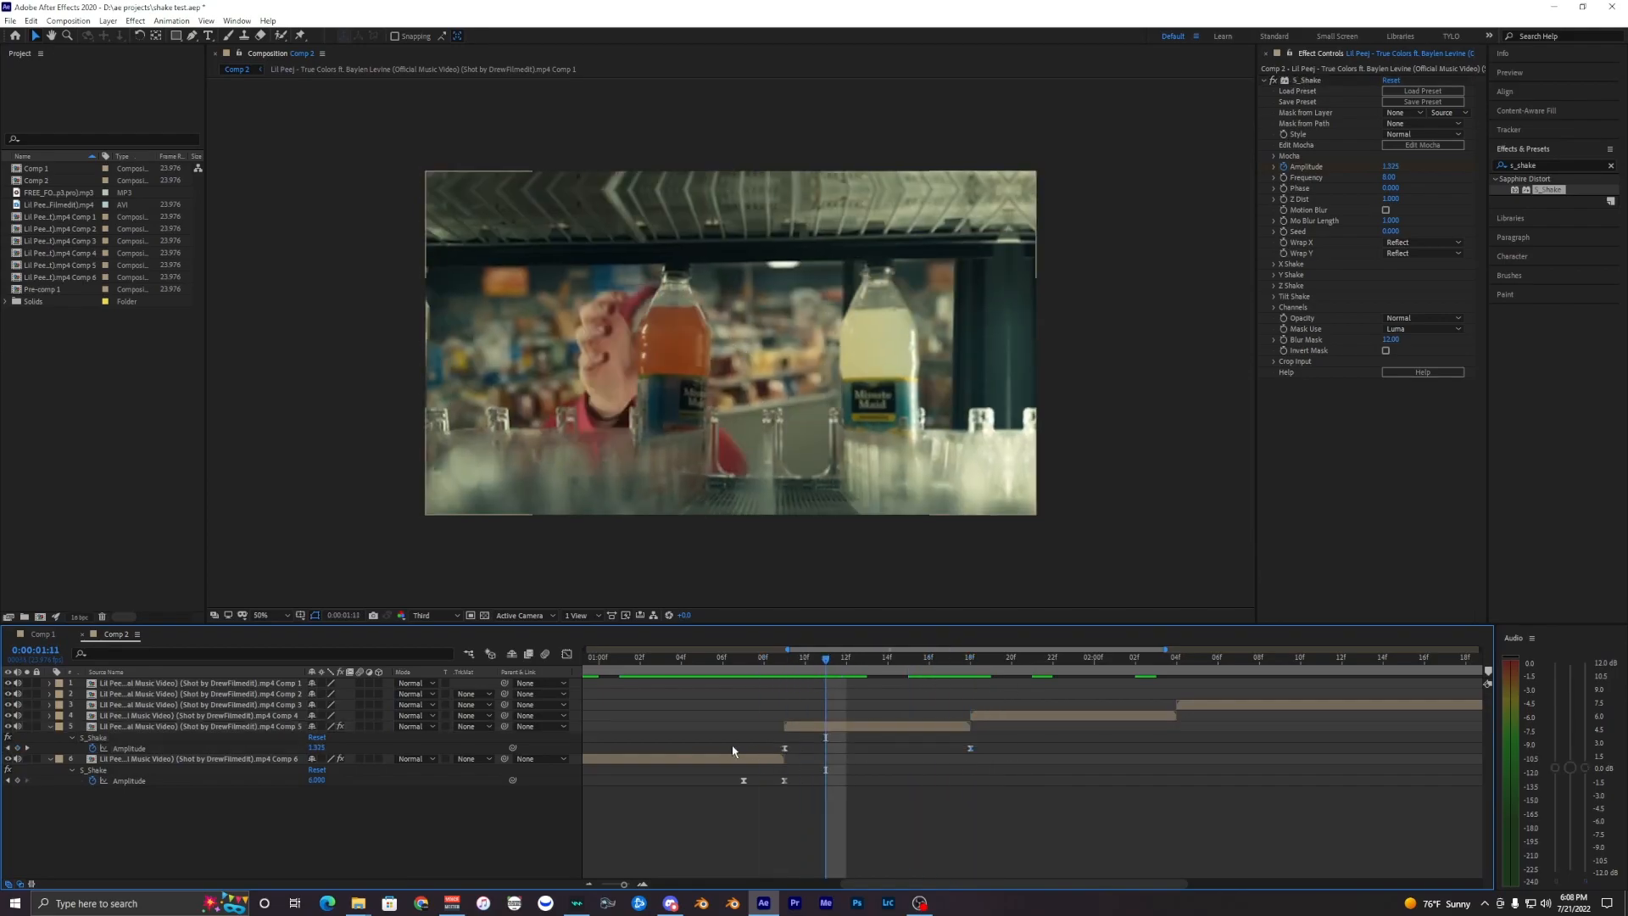
pyautogui.click(567, 655)
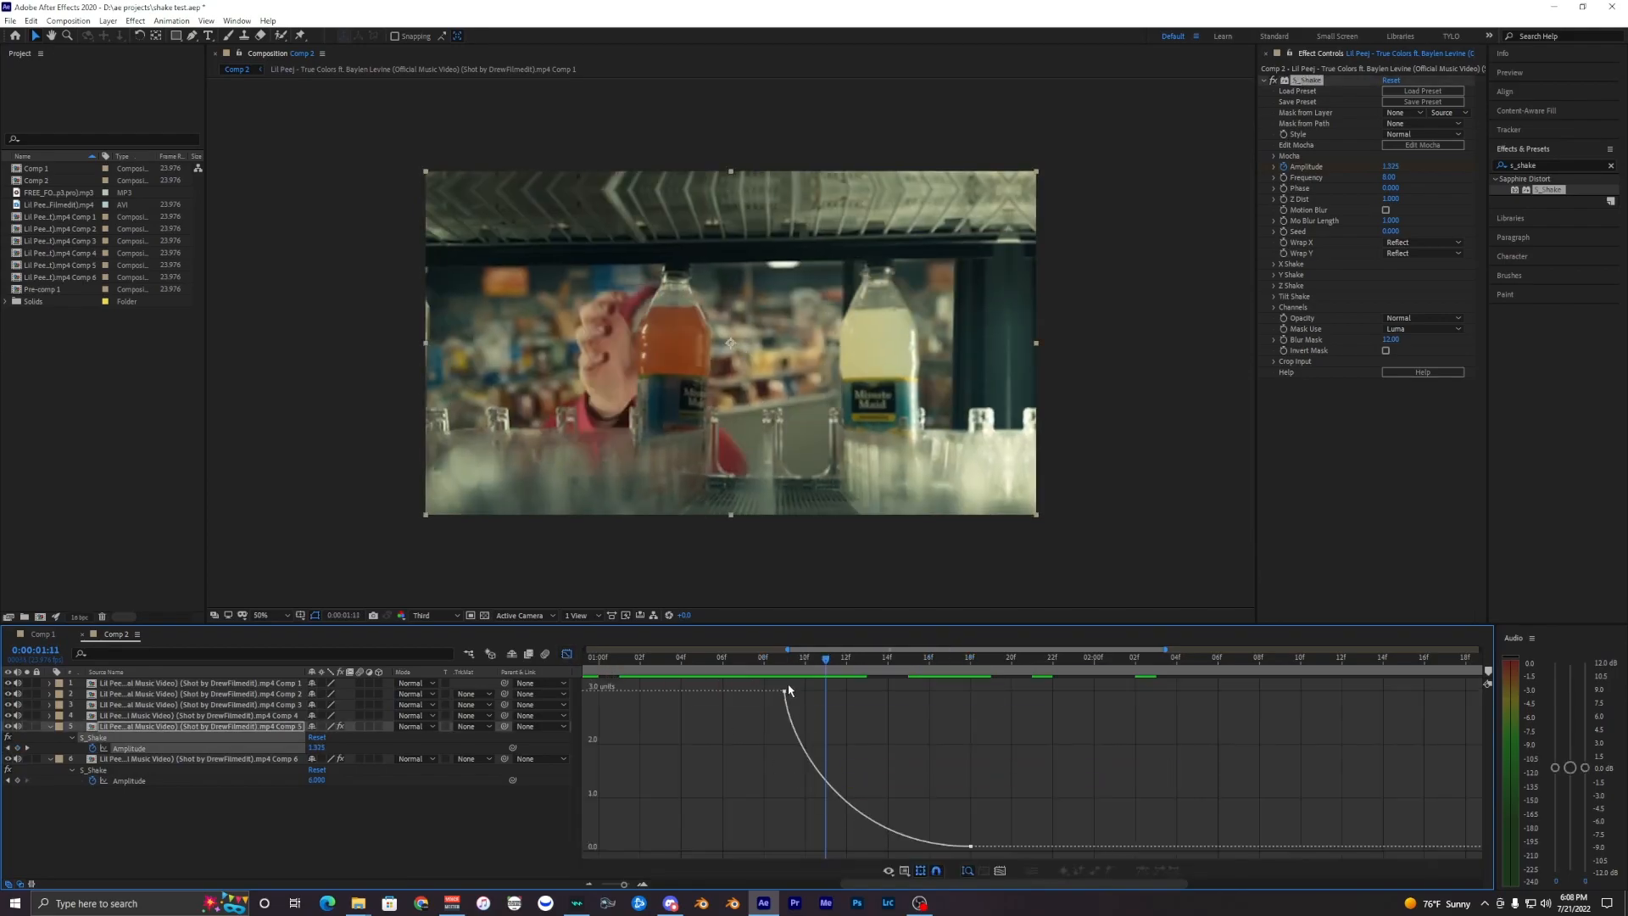
pyautogui.moveTo(842, 850); pyautogui.dragTo(817, 848)
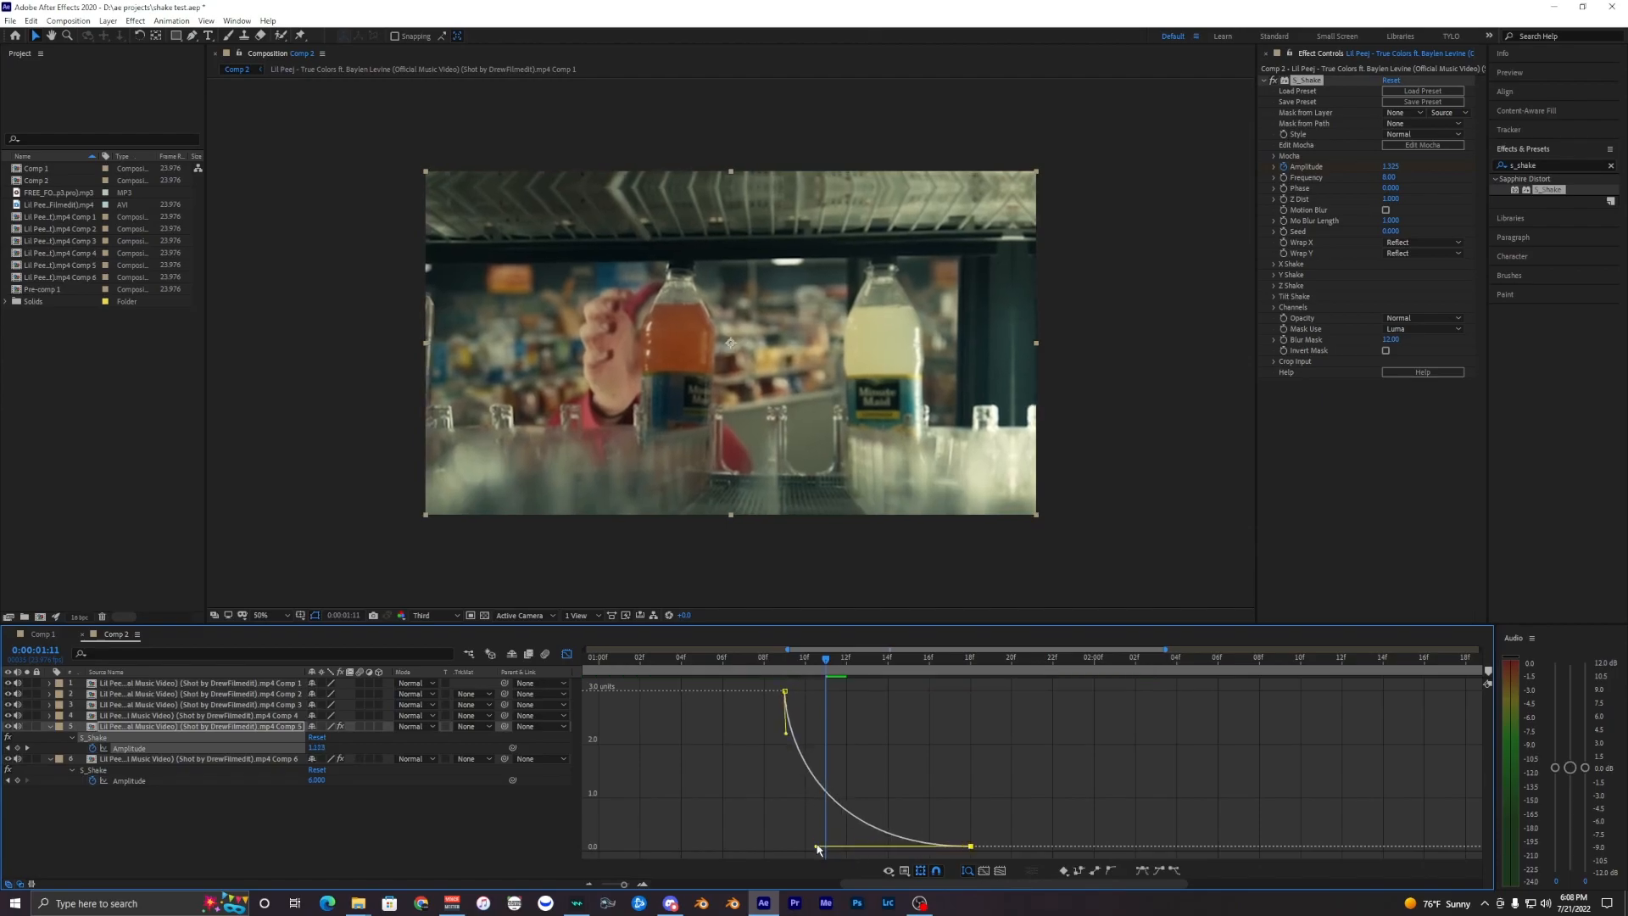
pyautogui.moveTo(787, 735); pyautogui.dragTo(785, 806)
pyautogui.scroll(-1, 866, 770)
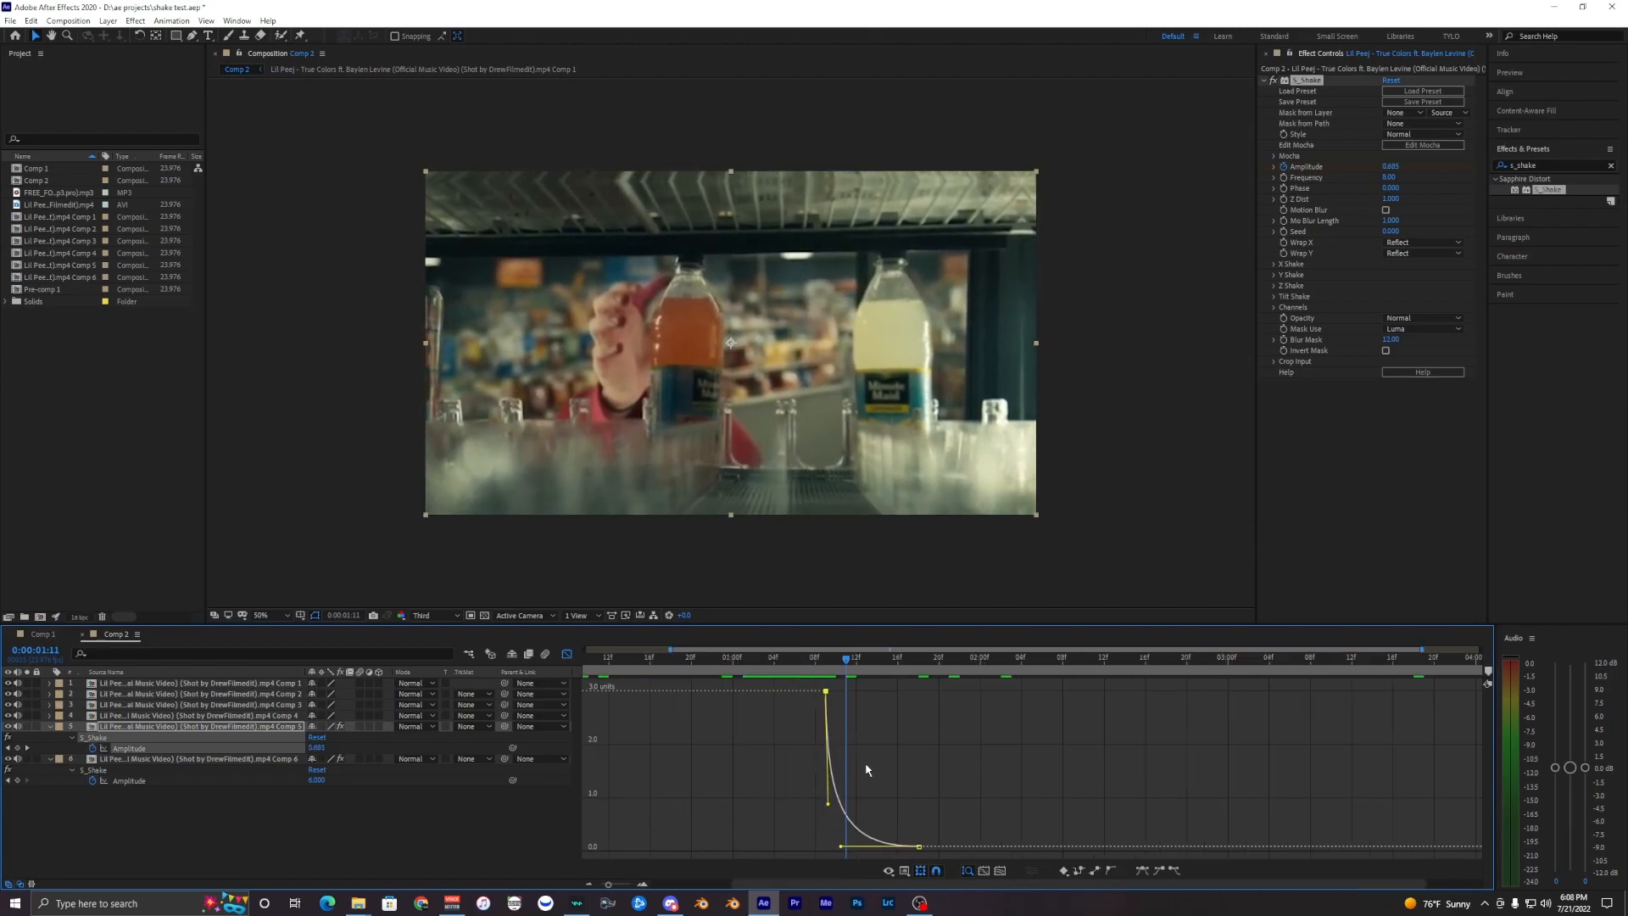
# Close the graph view and play back the composition from the start to check the transition between layers 6 and 5
pyautogui.click(567, 655)
pyautogui.press('Home')
pyautogui.press('space')
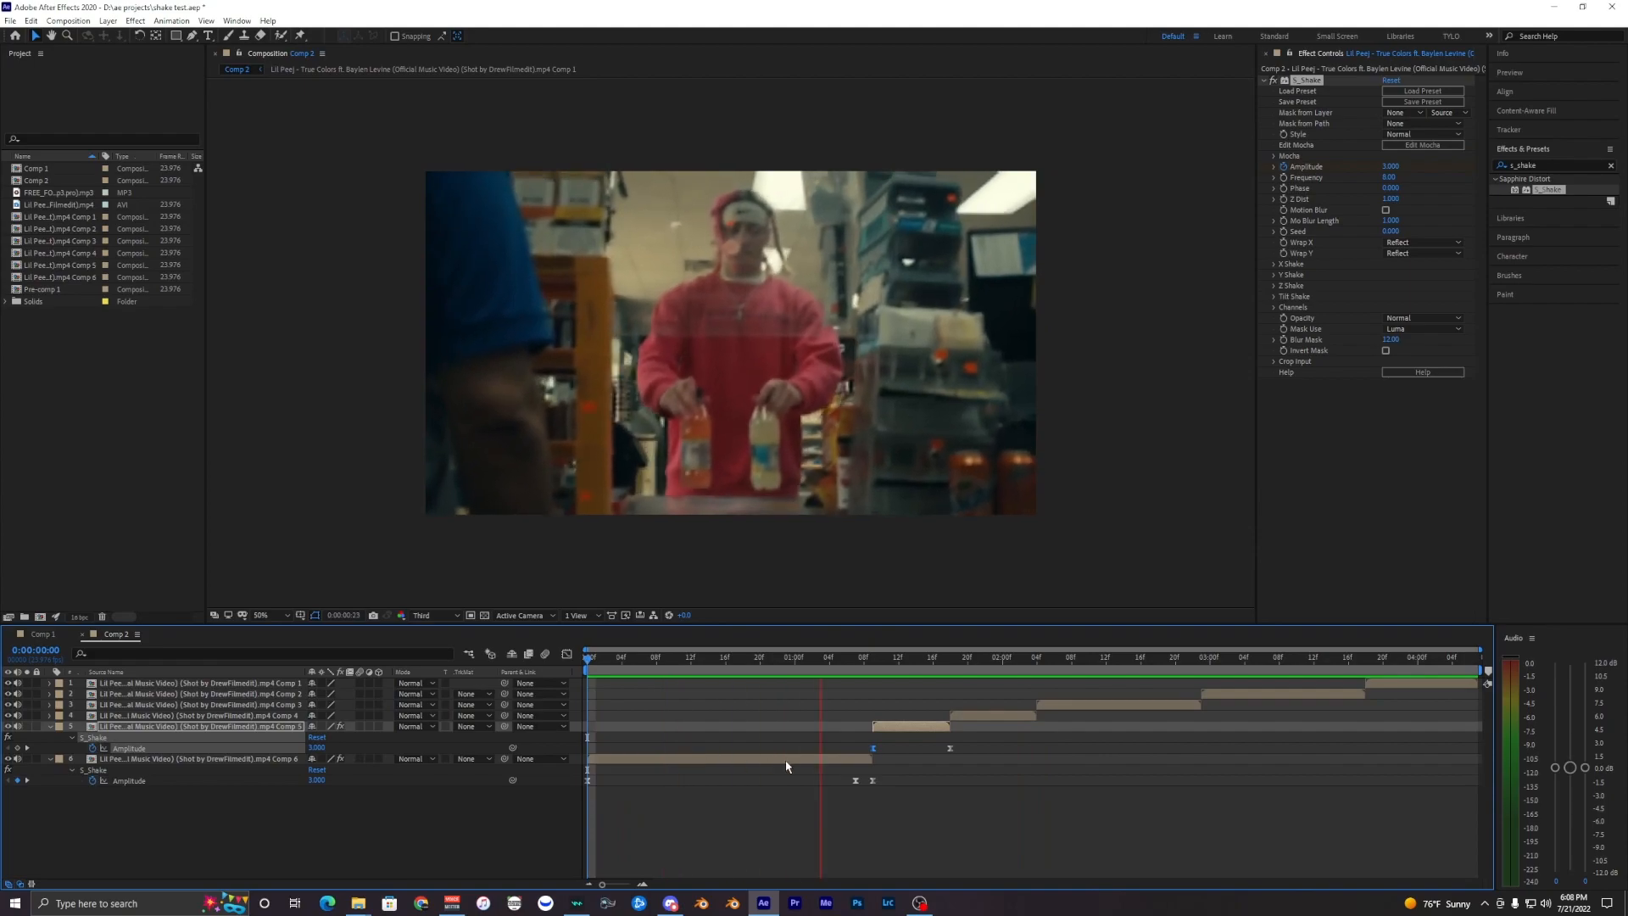
pyautogui.press('space')
pyautogui.scroll(1, 946, 780)
pyautogui.scroll(1, 912, 792)
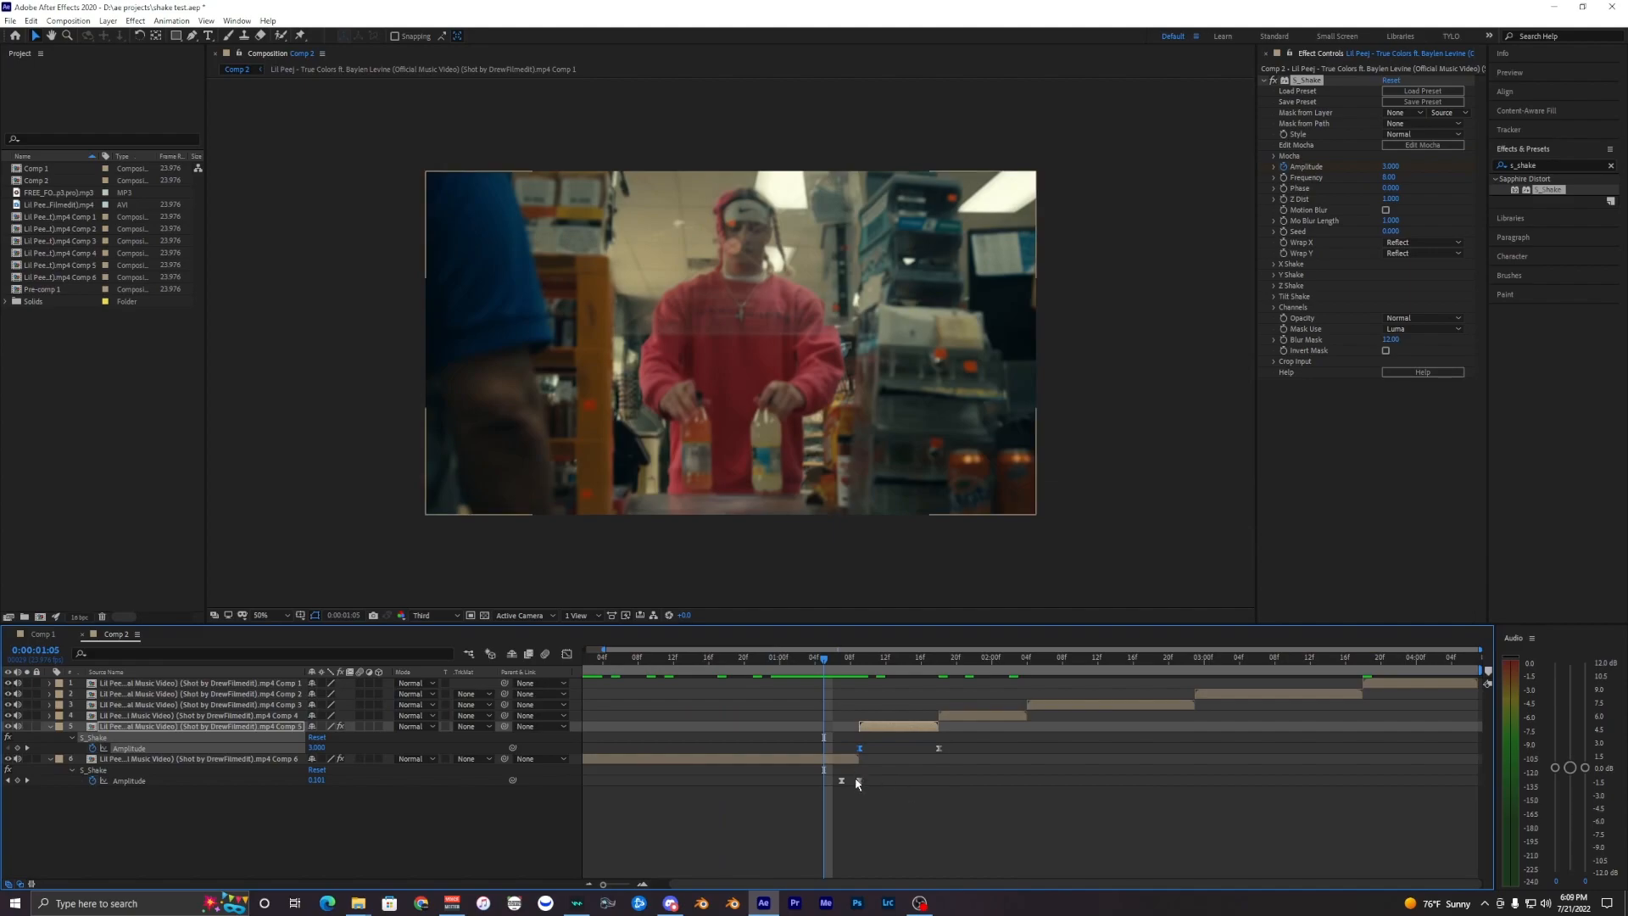
# Copy the layer 5 clip's S_Shake and amplitude keyframes onto the layer 4 clip, spanning 0:00:01:18 to its end
pyautogui.scroll(-1, 860, 785)
pyautogui.moveTo(466, 699); pyautogui.dragTo(839, 667)
pyautogui.moveTo(971, 742); pyautogui.dragTo(788, 759)
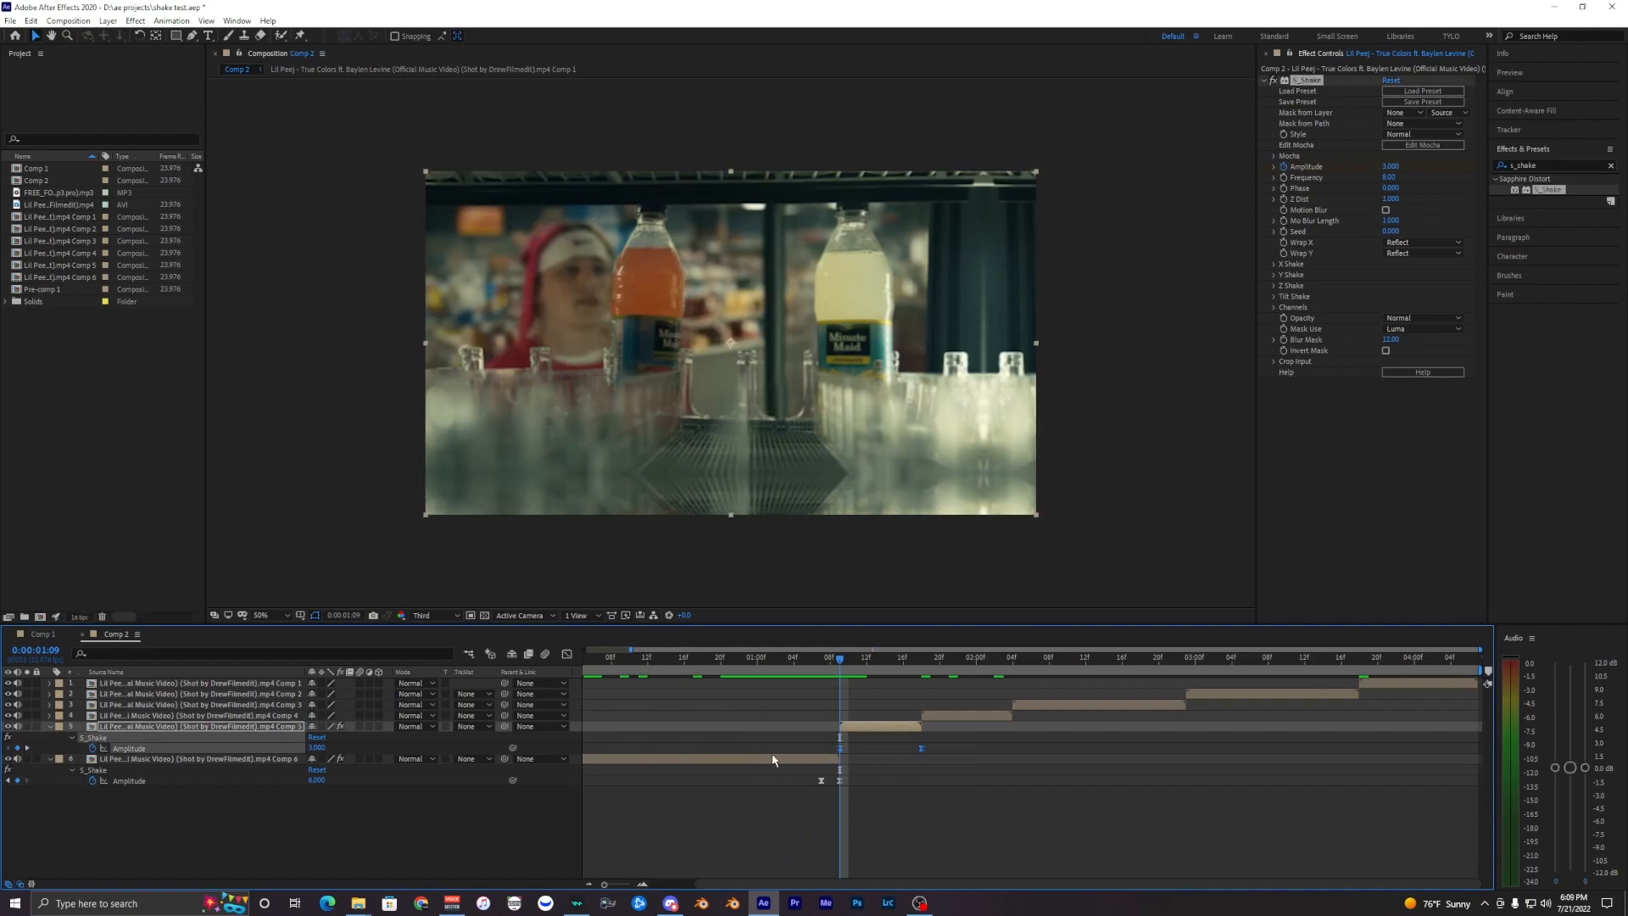
pyautogui.click(934, 716)
pyautogui.press('i')
pyautogui.hotkey('ctrl', 'v')
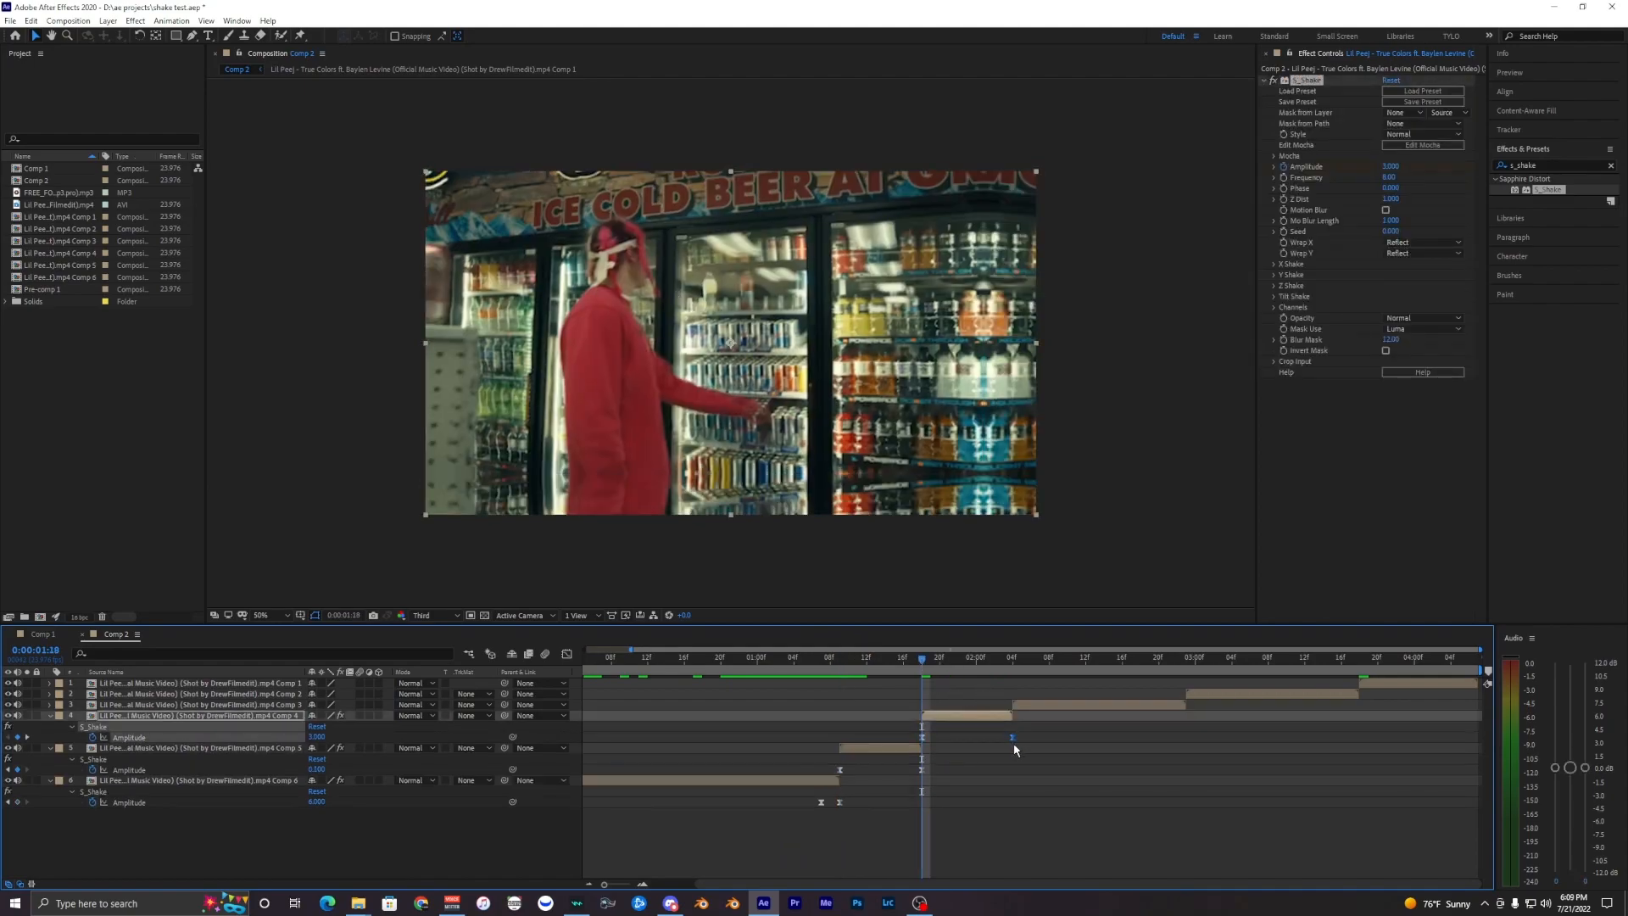
# Paste the copied S_Shake and amplitude keyframes onto the layer 3 clip at its start, 0:00:02:04
pyautogui.moveTo(1004, 660); pyautogui.dragTo(1012, 660)
pyautogui.click(1025, 712)
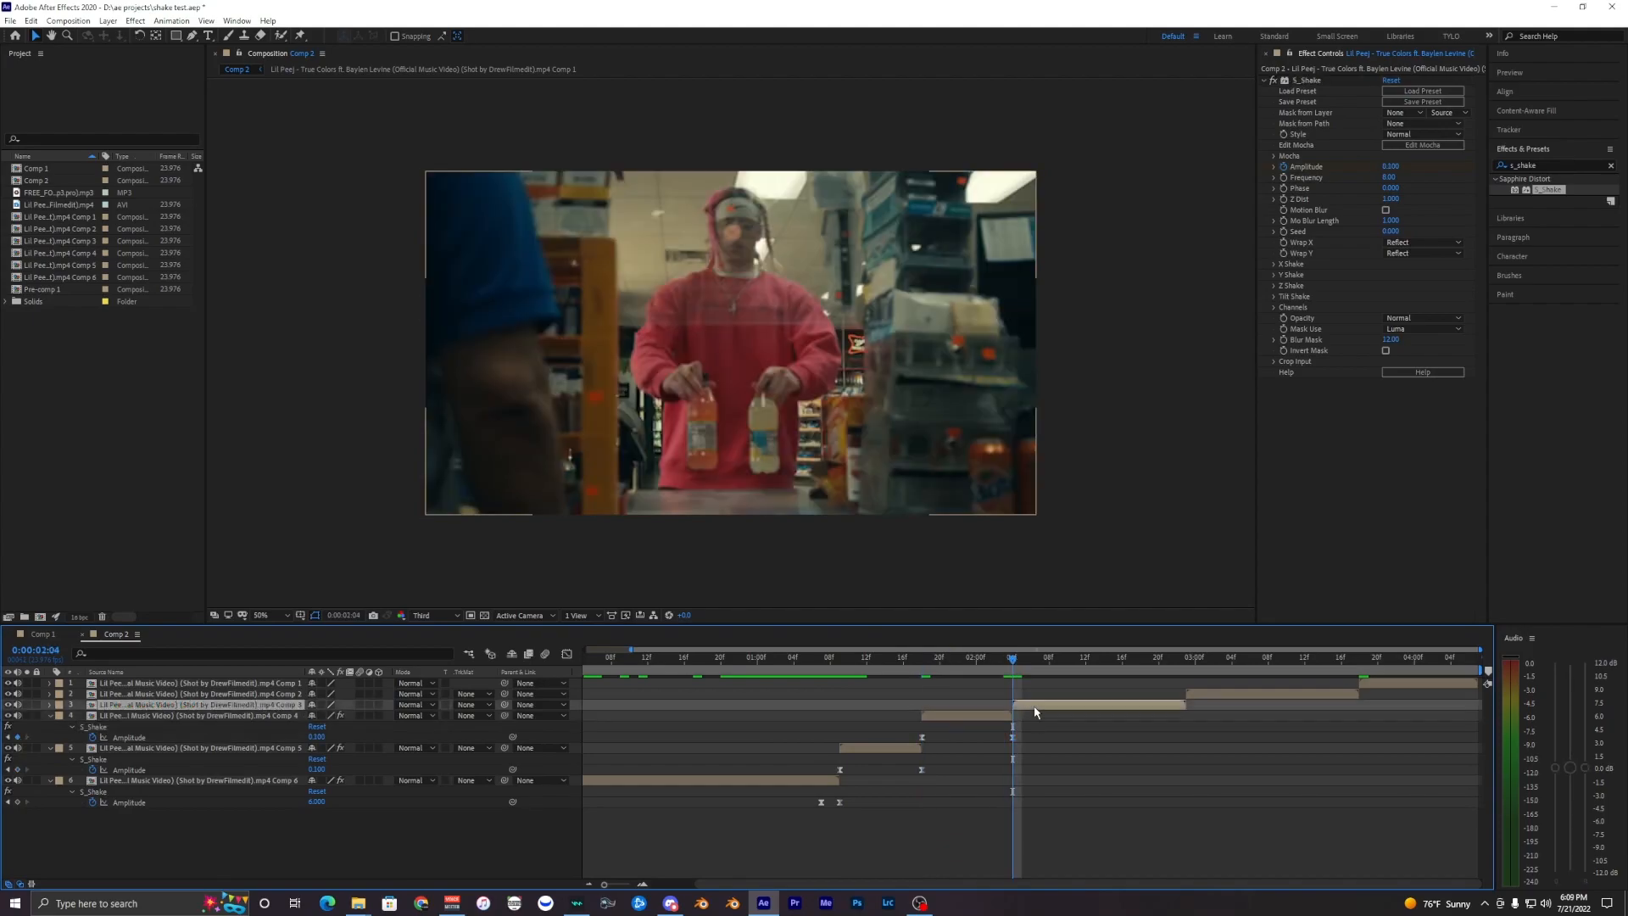
pyautogui.click(1035, 706)
pyautogui.hotkey('ctrl', 'v')
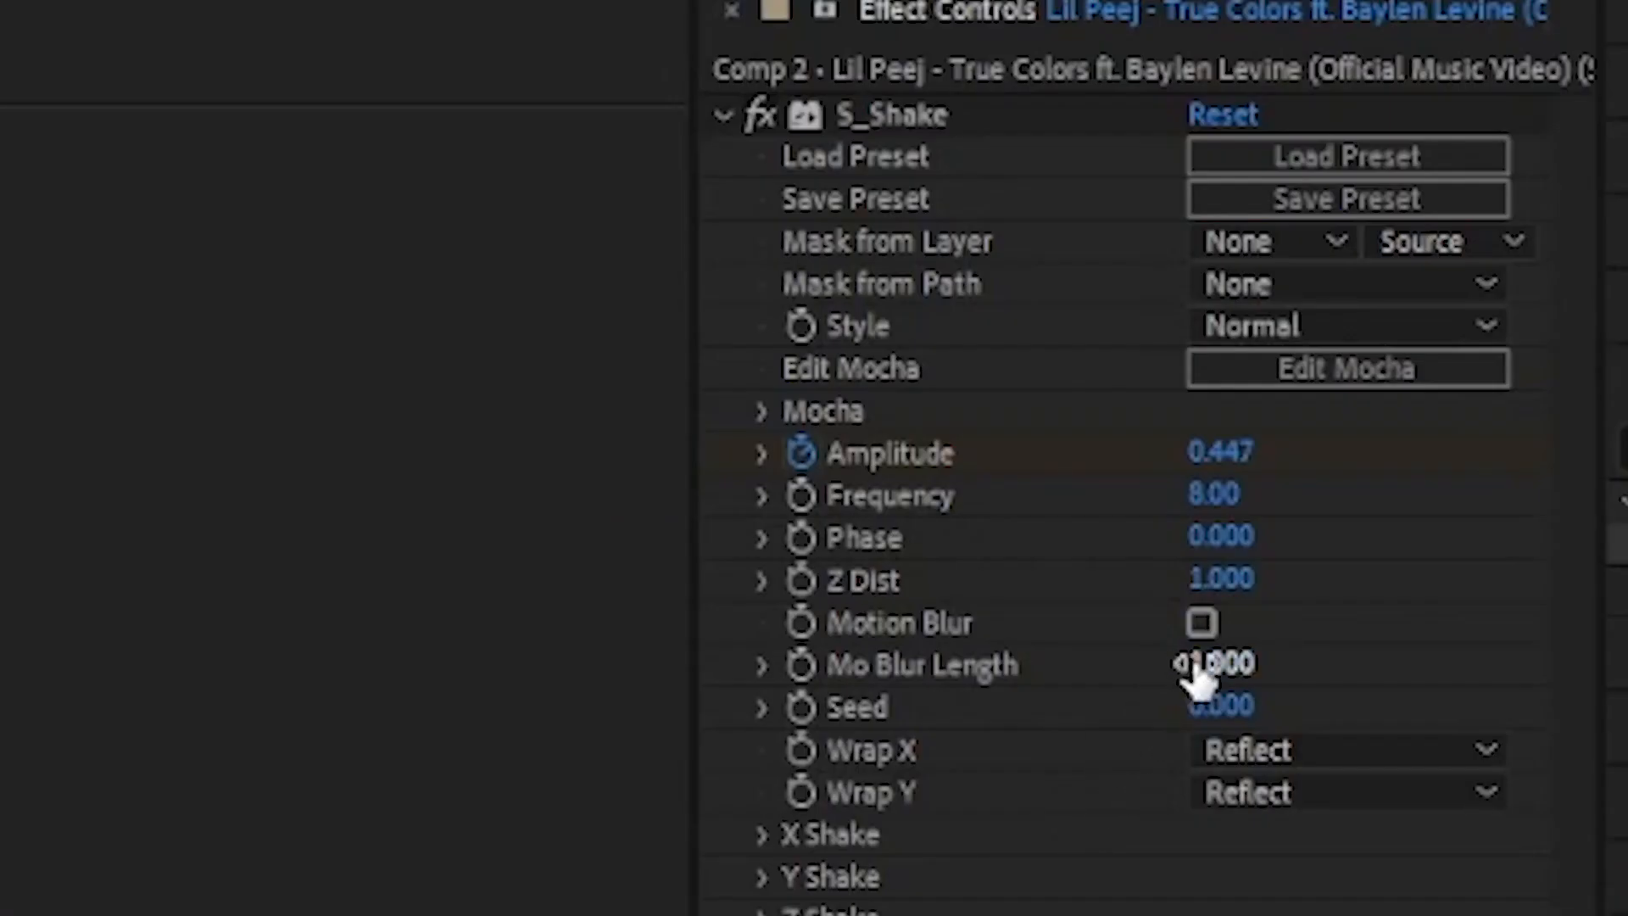
# Enable Motion Blur in S_Shake on the layer 5 and layer 4 clips
pyautogui.click(1385, 210)
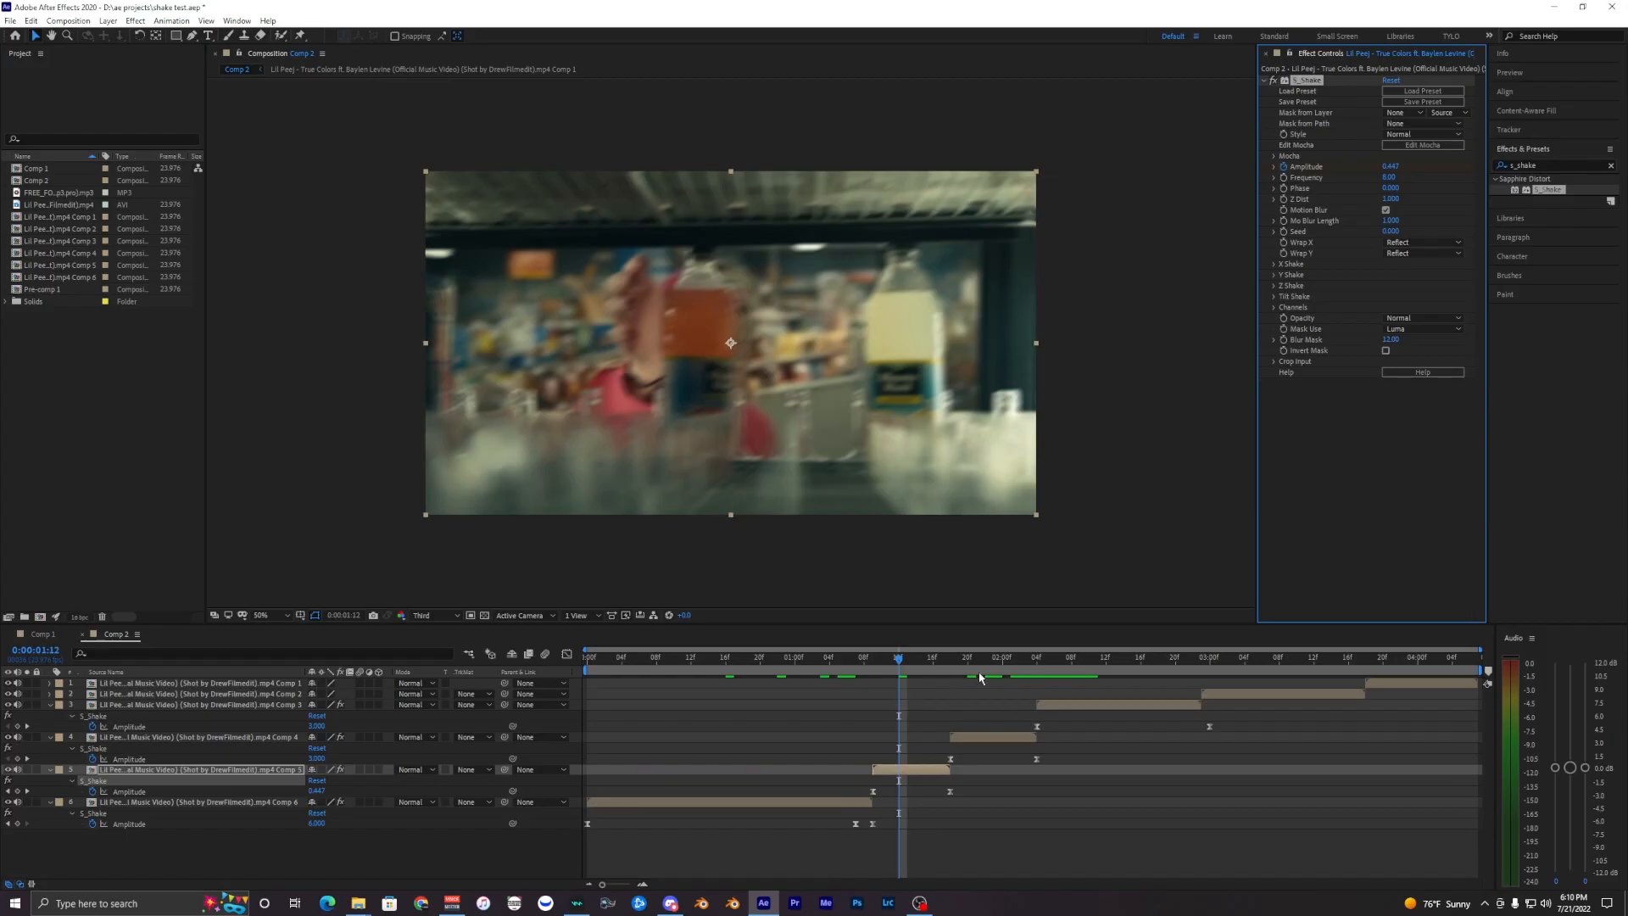
pyautogui.click(978, 676)
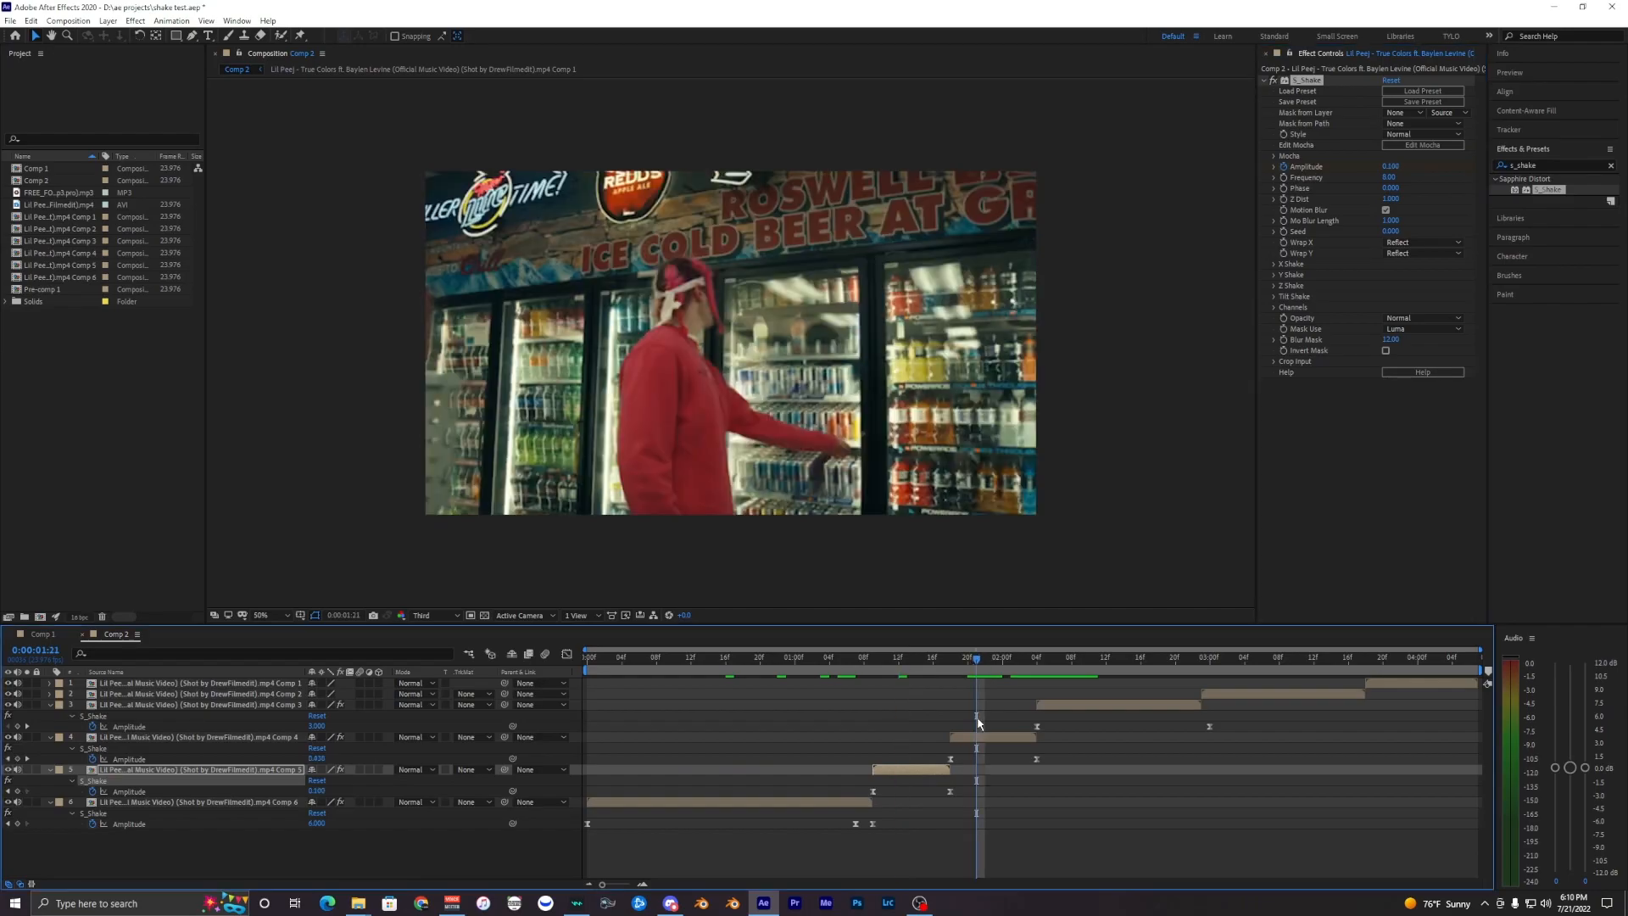
pyautogui.click(981, 734)
# Move the layer 3 clip's second amplitude keyframe to the clip's end at 0:00:02:23 and play back the composition from the start
pyautogui.moveTo(726, 676); pyautogui.dragTo(587, 678)
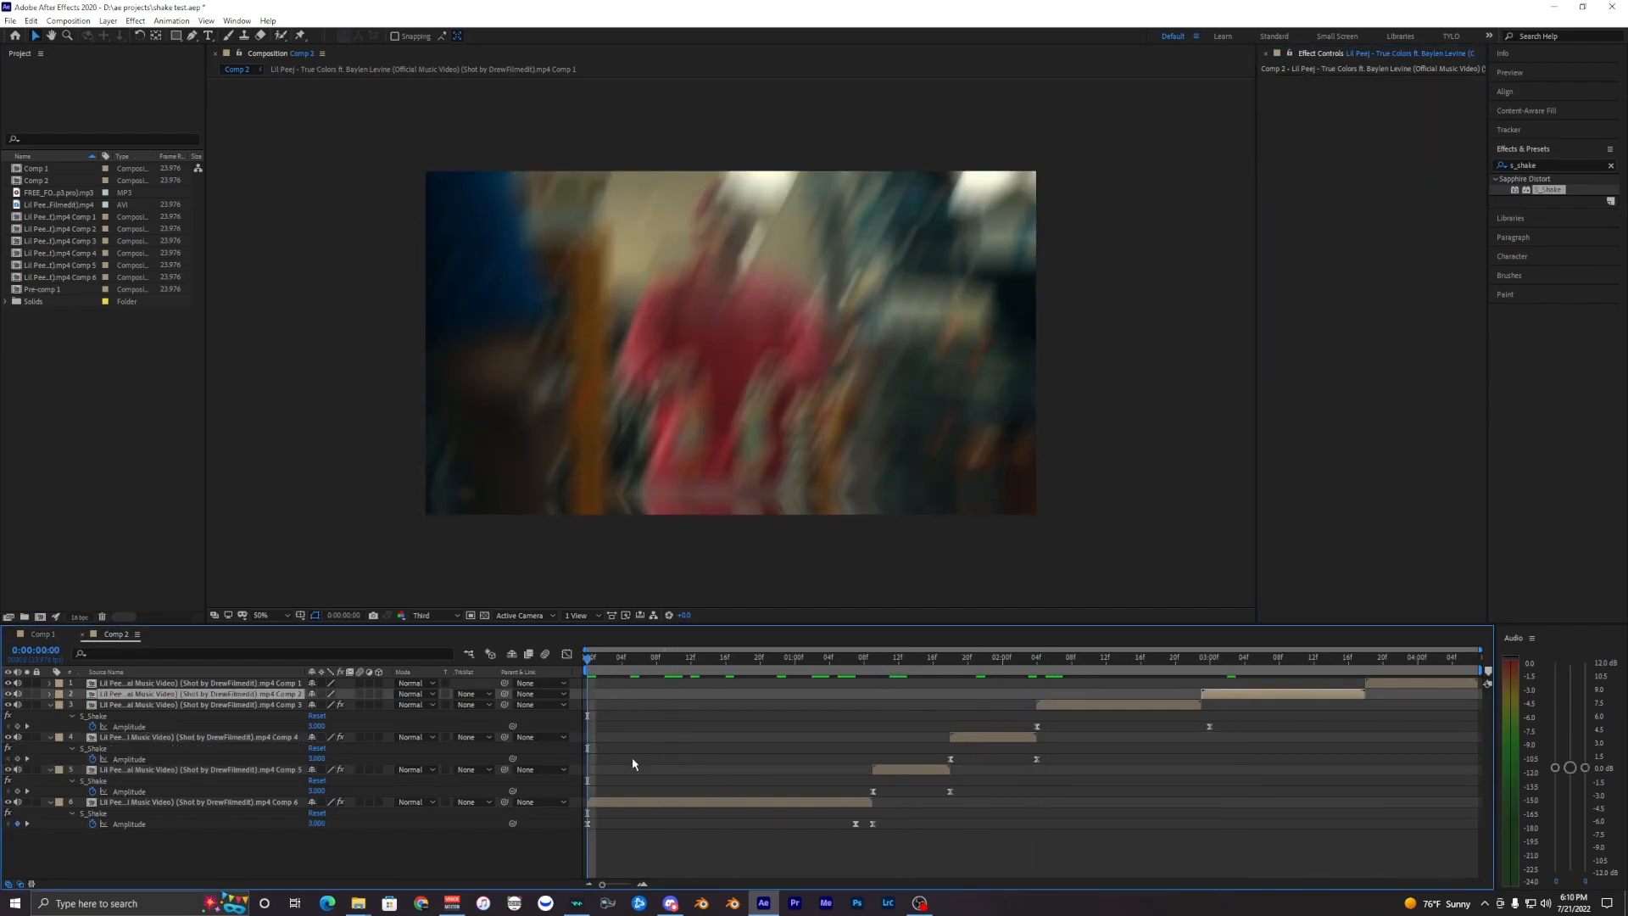
pyautogui.click(663, 801)
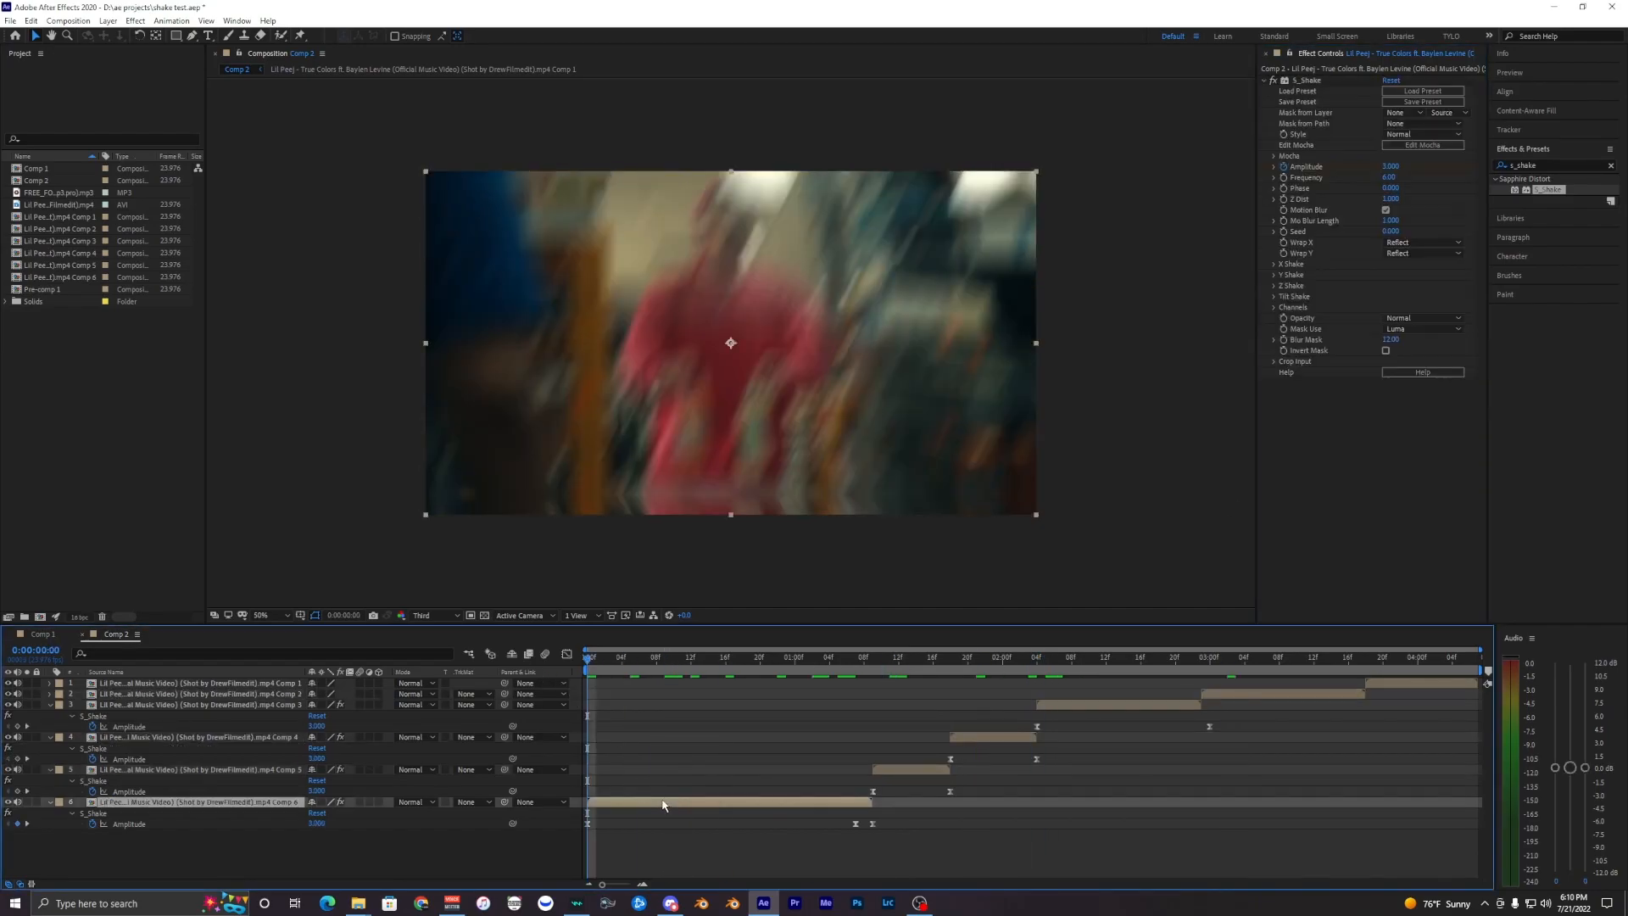
pyautogui.scroll(1, 971, 793)
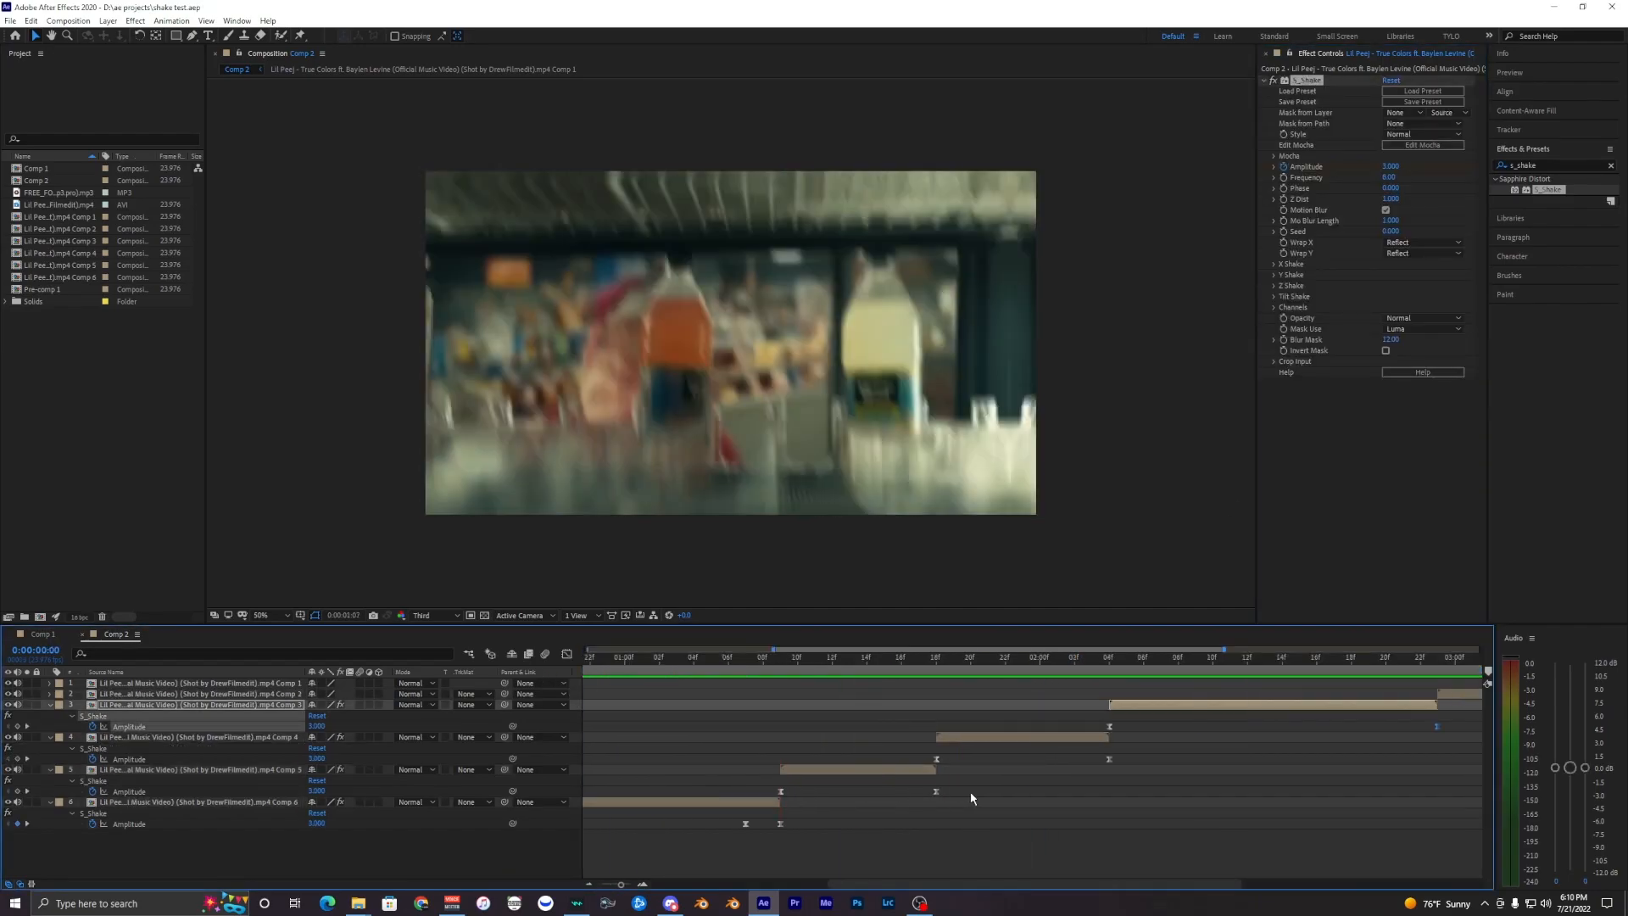
pyautogui.scroll(-1, 974, 793)
pyautogui.press('space')
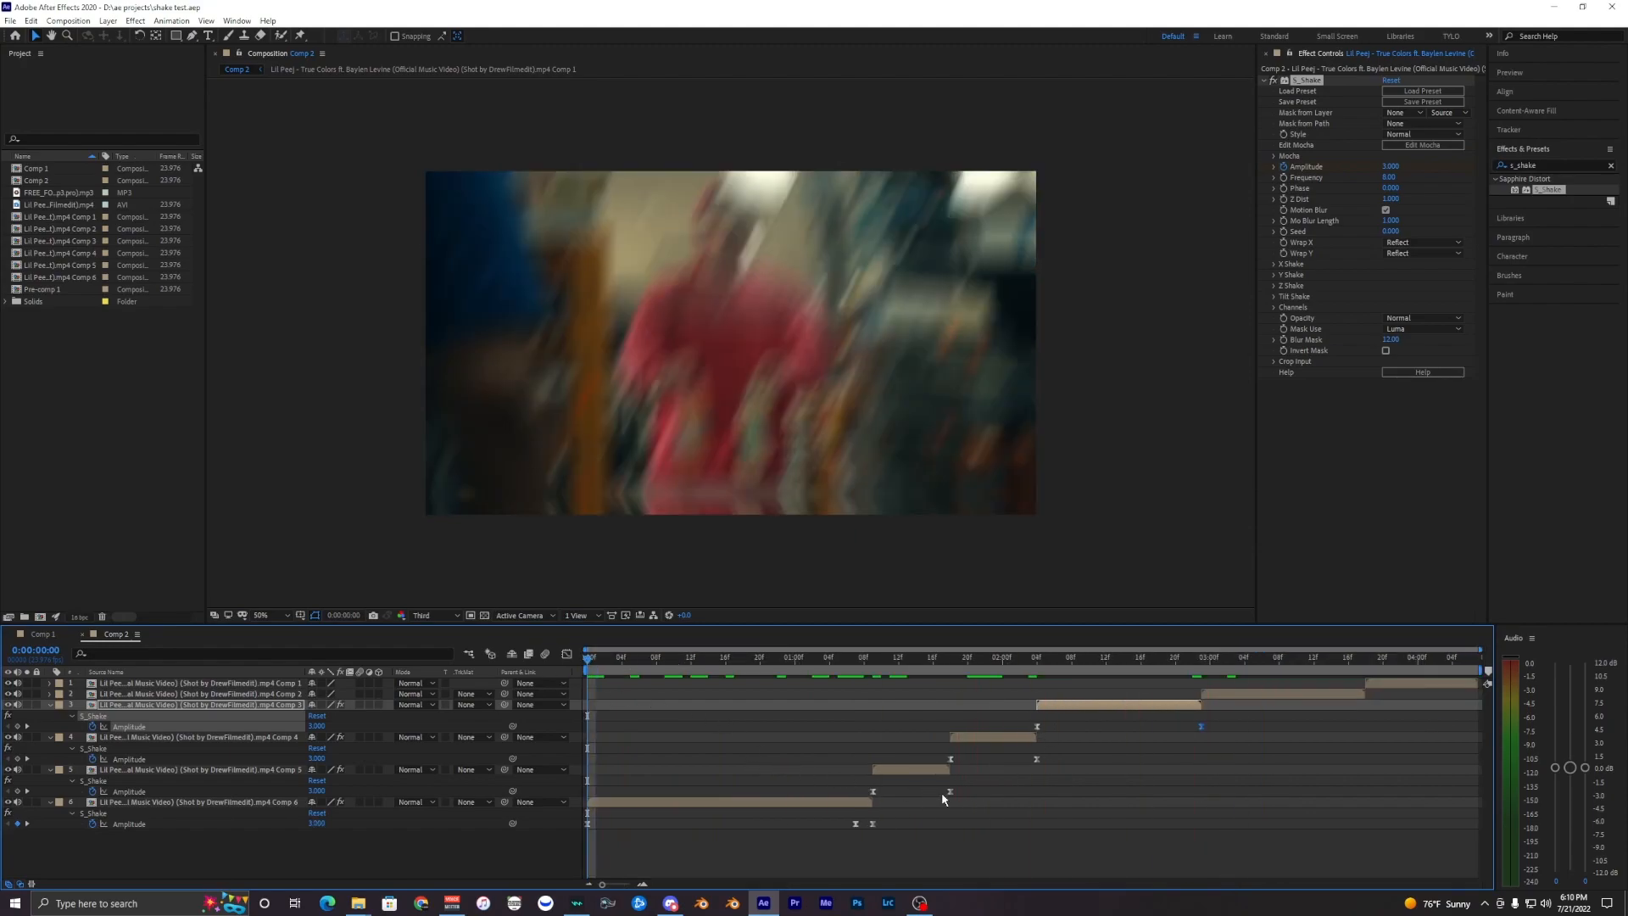
# Apply S_Shake to the layer 2 clip at its start, 0:00:02:23, and load the TYLO Y SHAKE preset
pyautogui.scroll(1, 1152, 796)
pyautogui.moveTo(1301, 793); pyautogui.dragTo(973, 792)
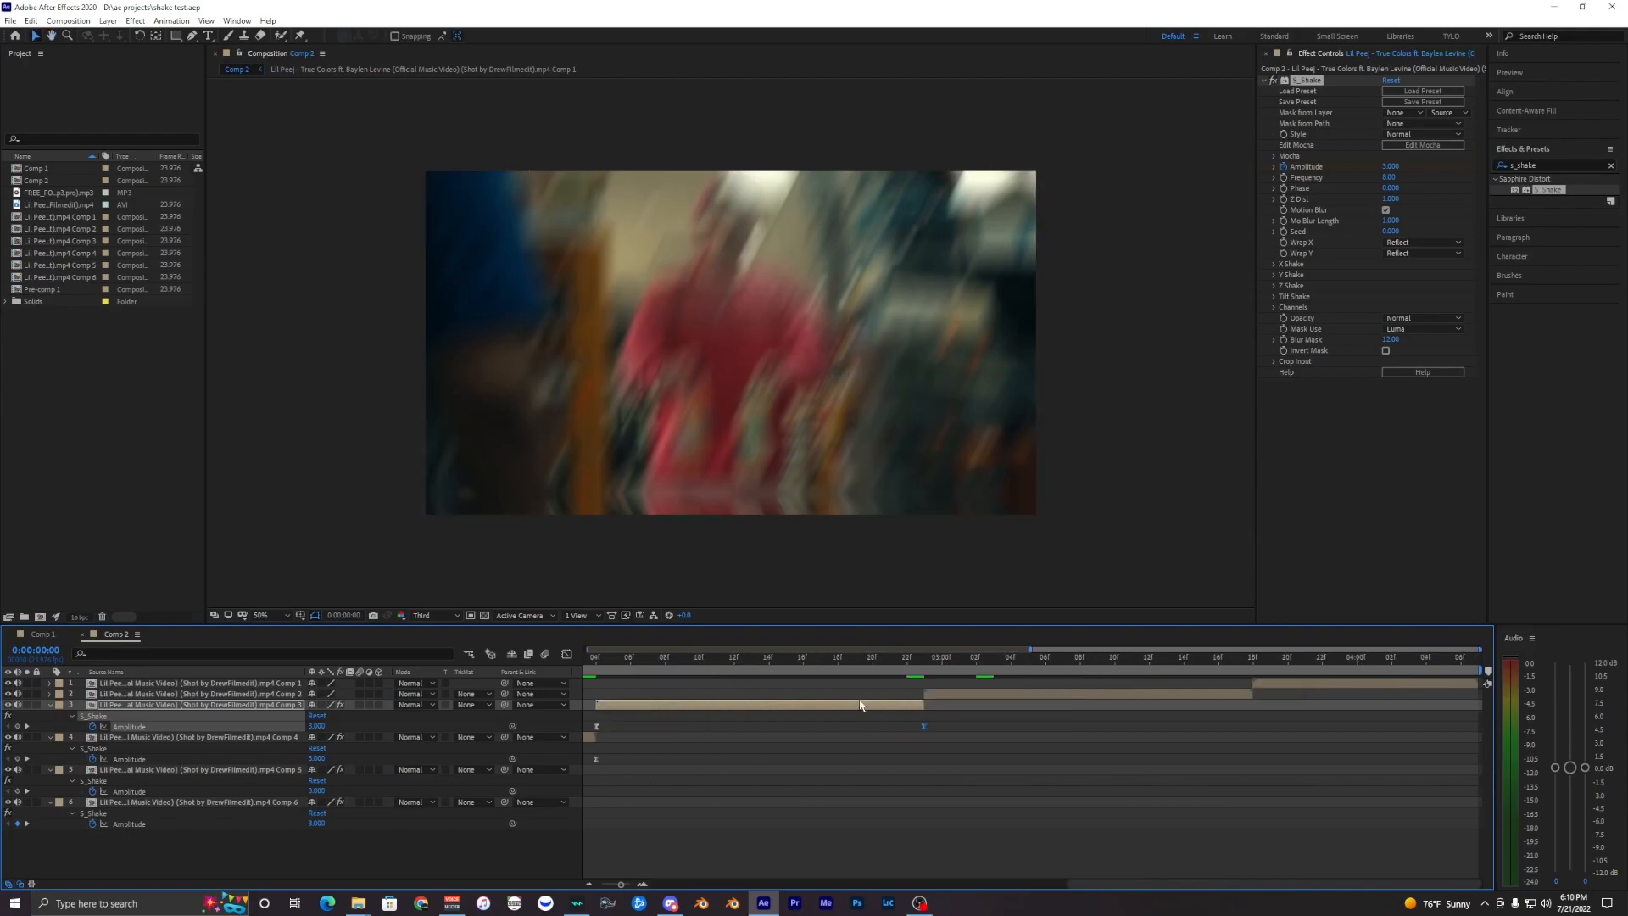
pyautogui.click(925, 669)
pyautogui.click(944, 694)
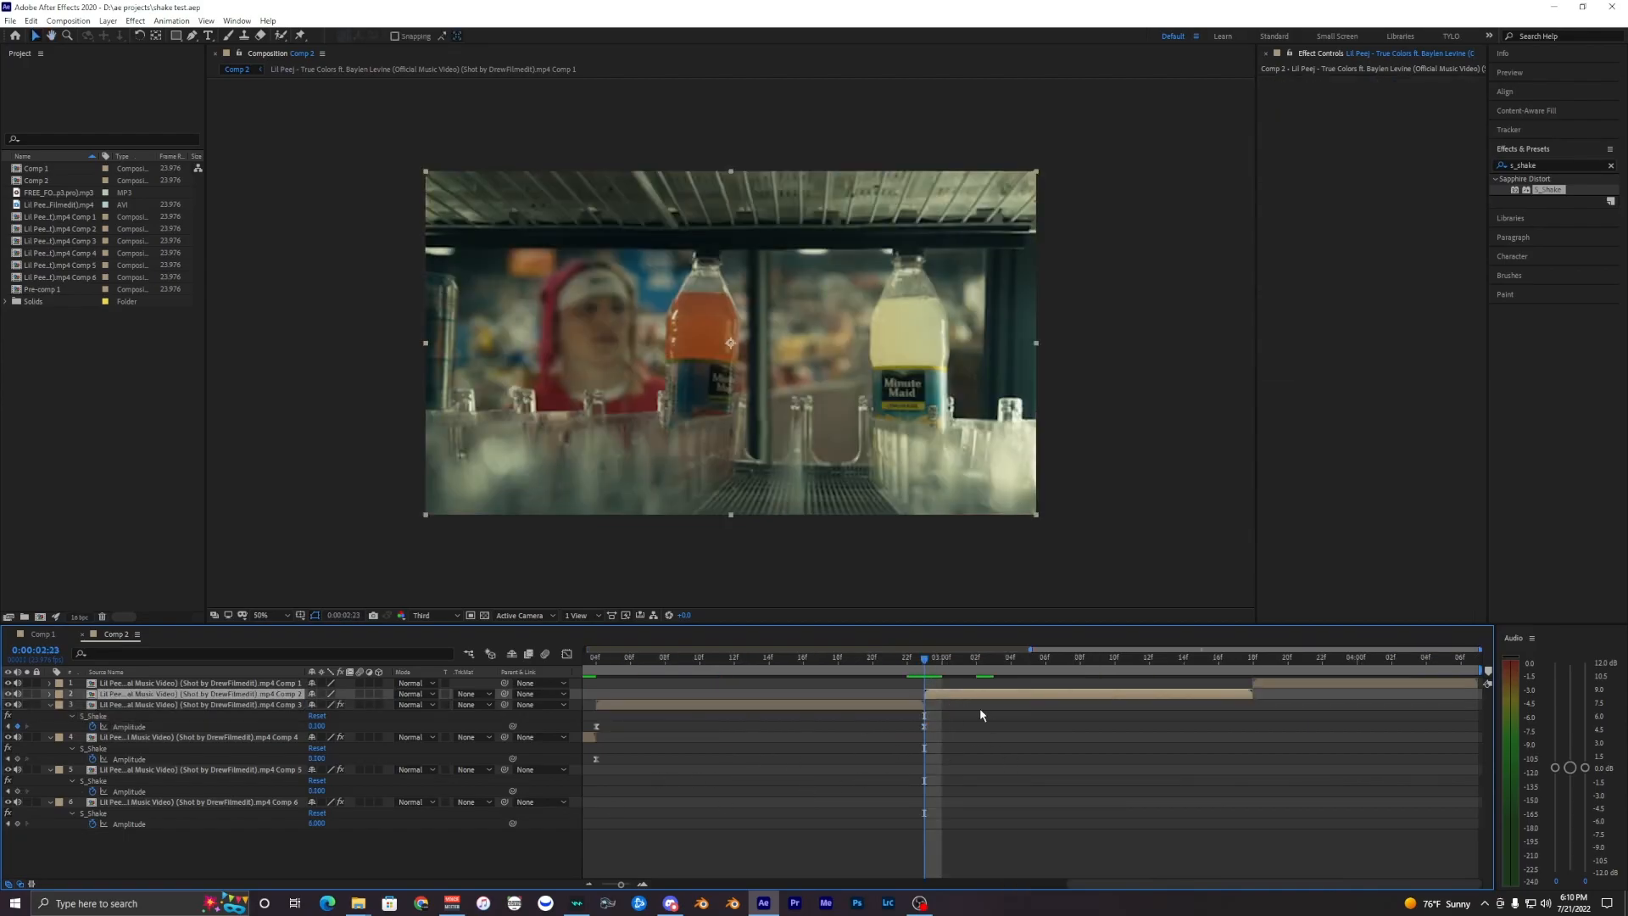
pyautogui.click(993, 672)
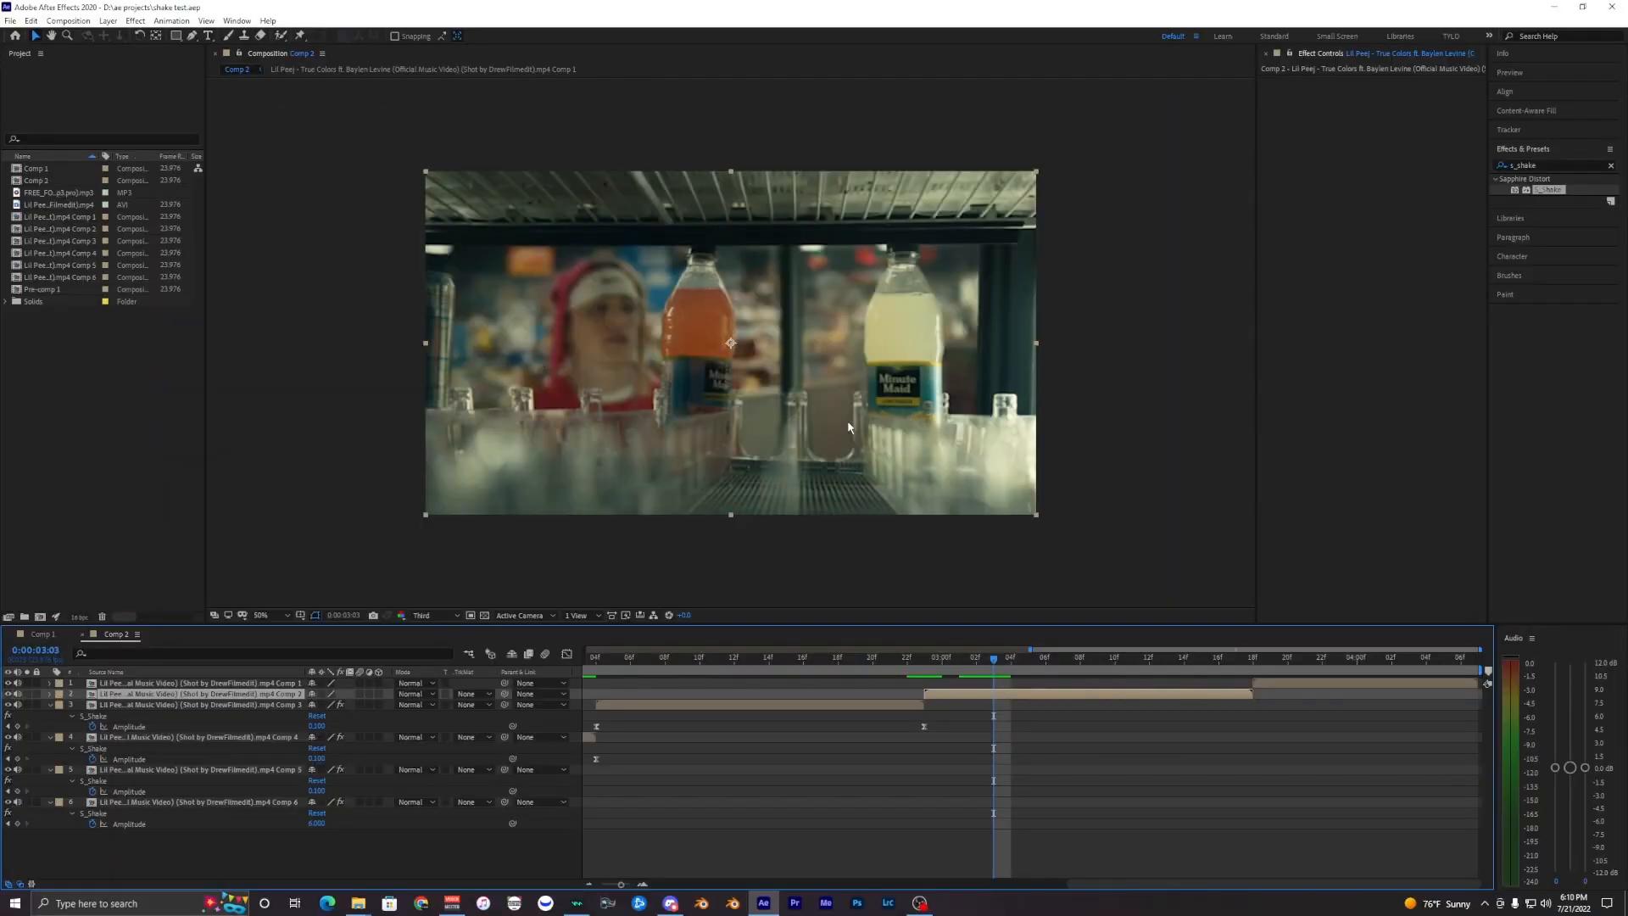
pyautogui.click(926, 670)
pyautogui.click(968, 696)
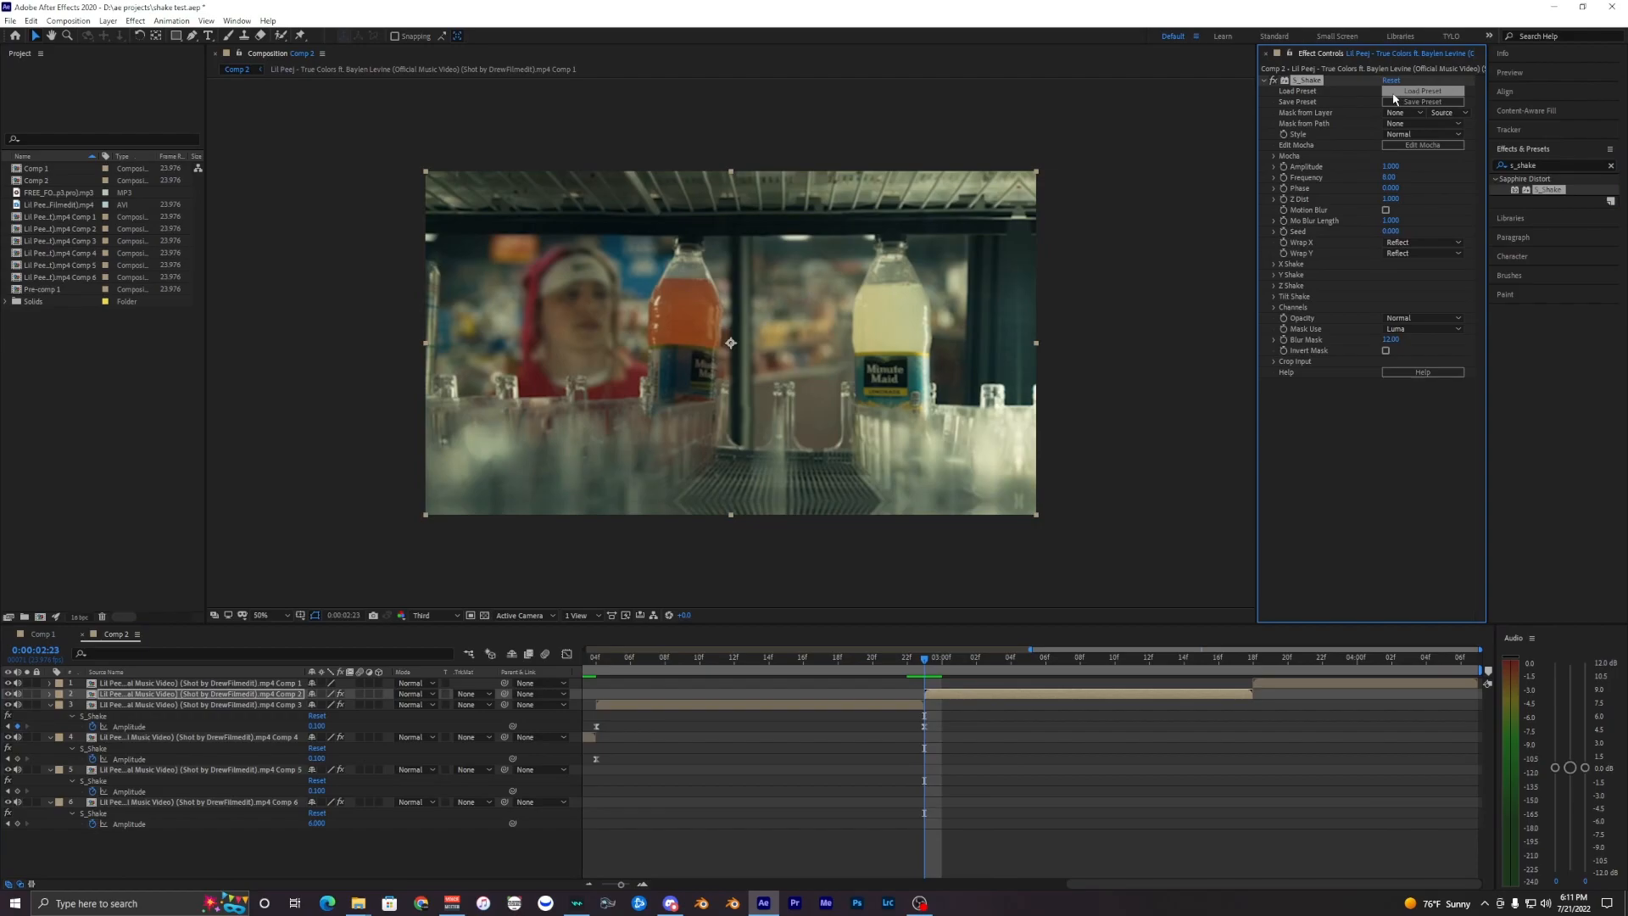
pyautogui.click(1395, 92)
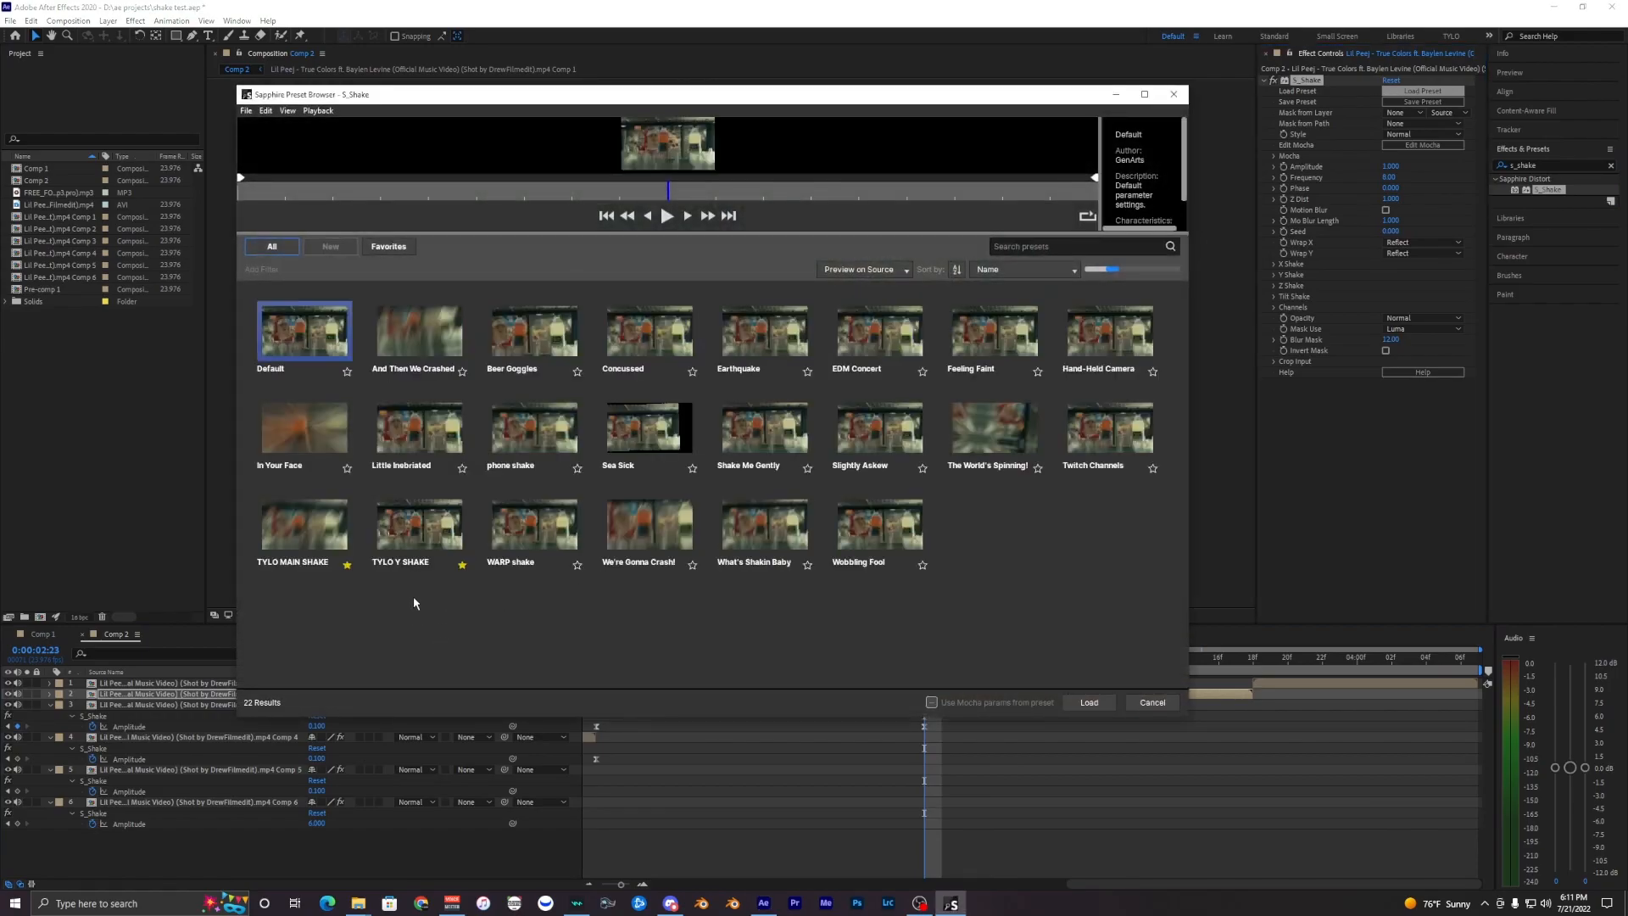
pyautogui.click(1077, 702)
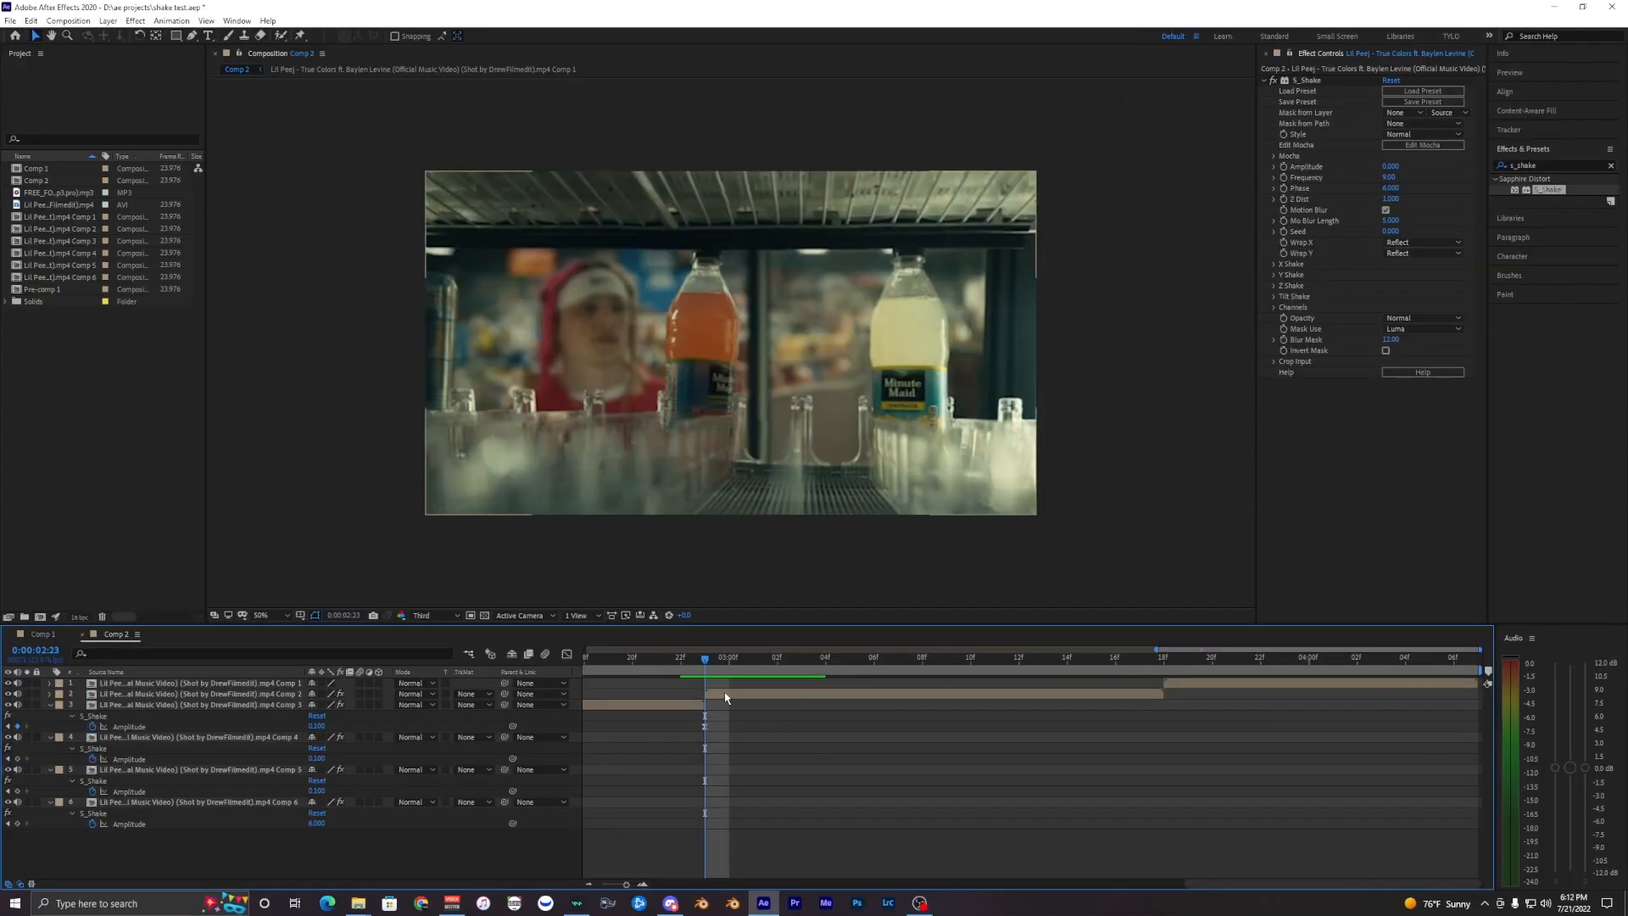
# Set the S_Shake amplitude of the layer 2 clip to 6
pyautogui.click(724, 696)
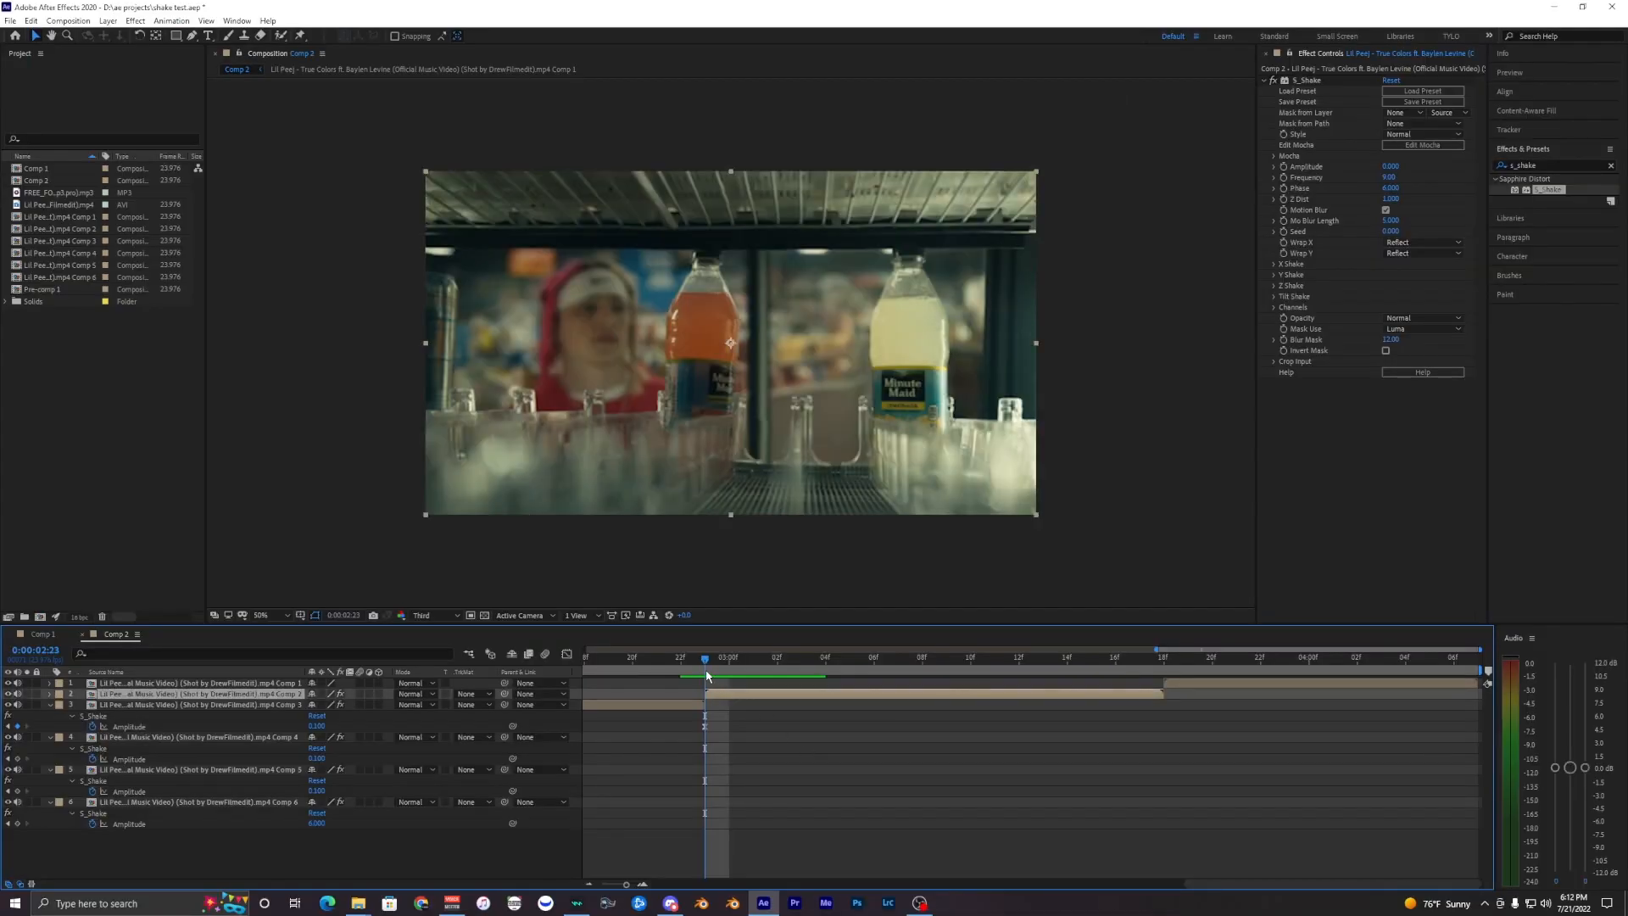
pyautogui.click(1391, 167)
pyautogui.write('6')
pyautogui.click(1387, 177)
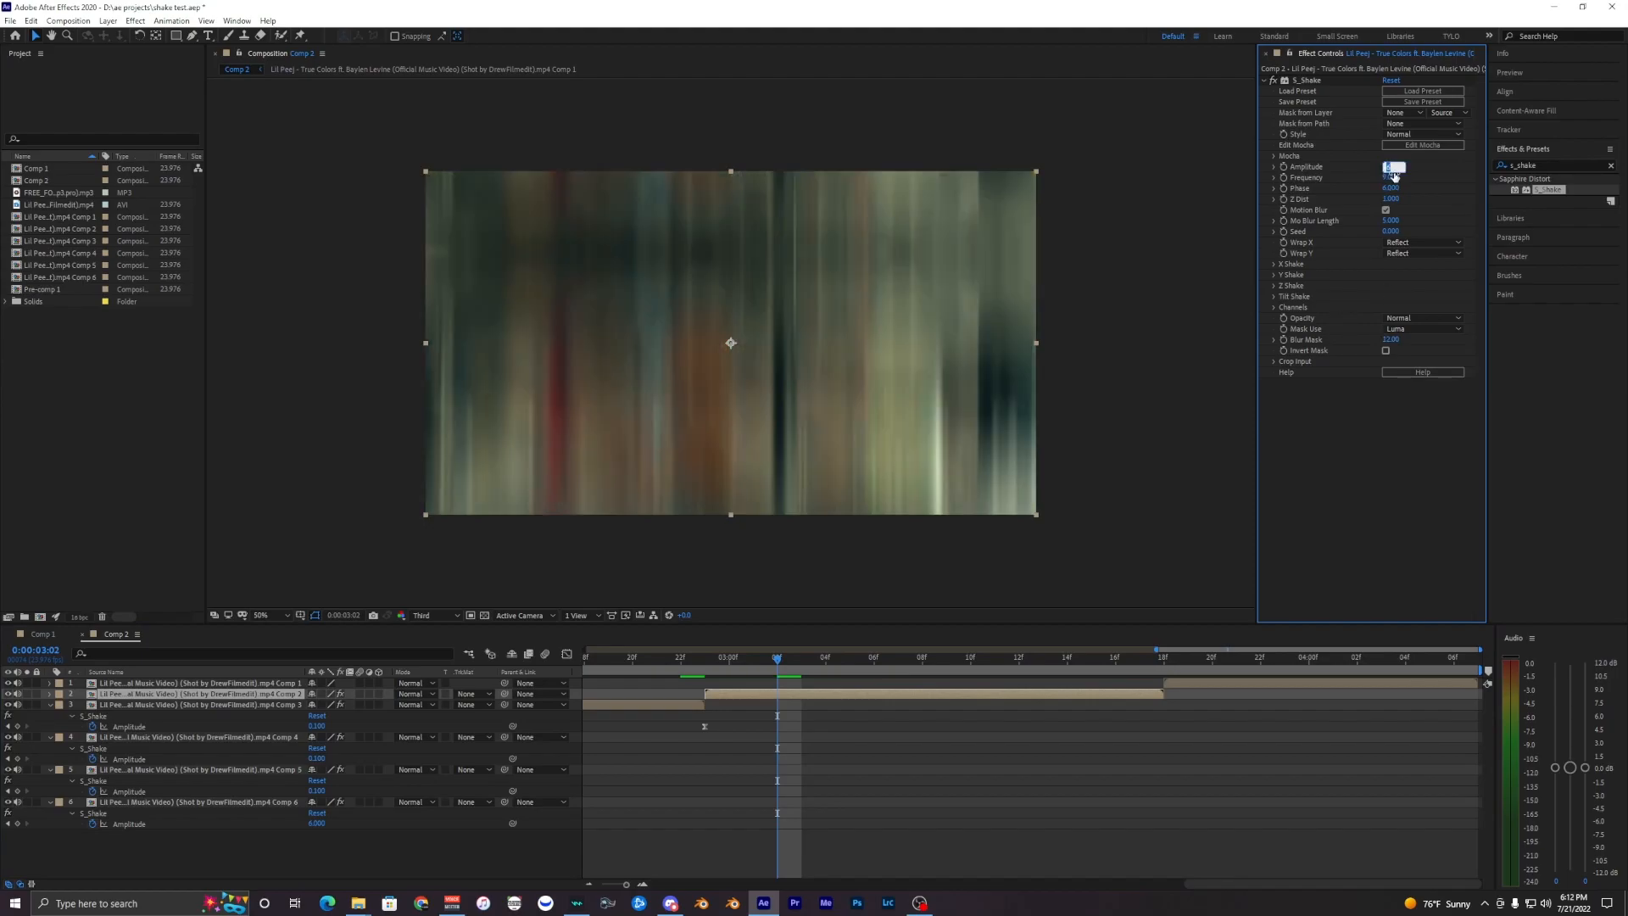
# Set the S_Shake frequency of the layer 2 clip to 9 and return to the clip's start at 0:00:02:23
pyautogui.write('9')
pyautogui.press('Return')
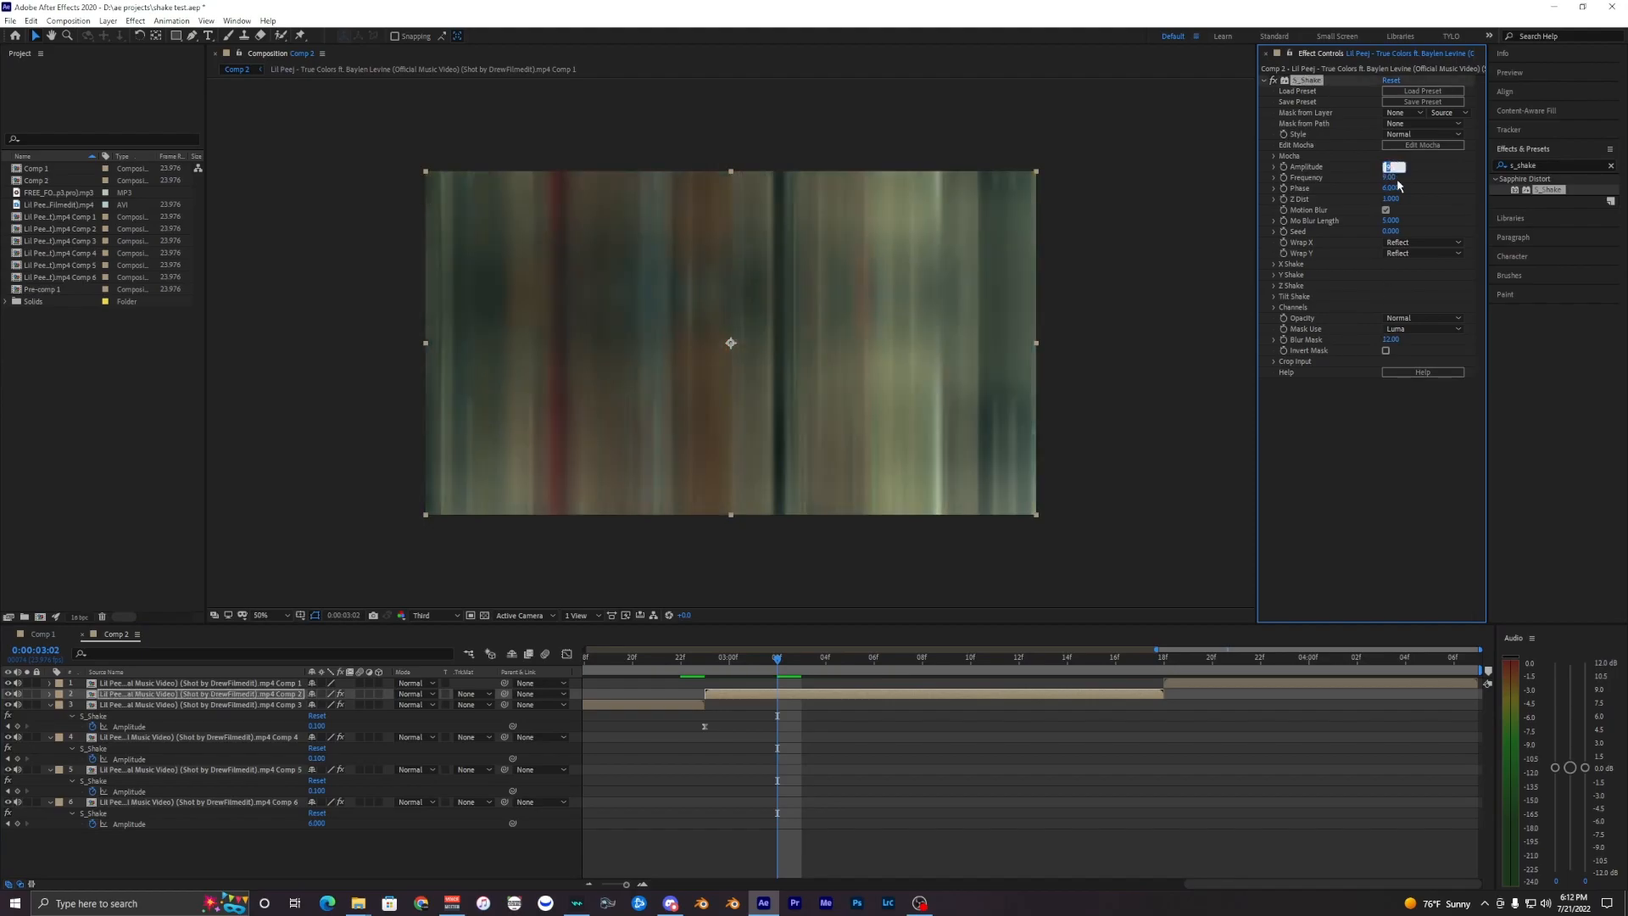
pyautogui.press('Return')
pyautogui.press('j')
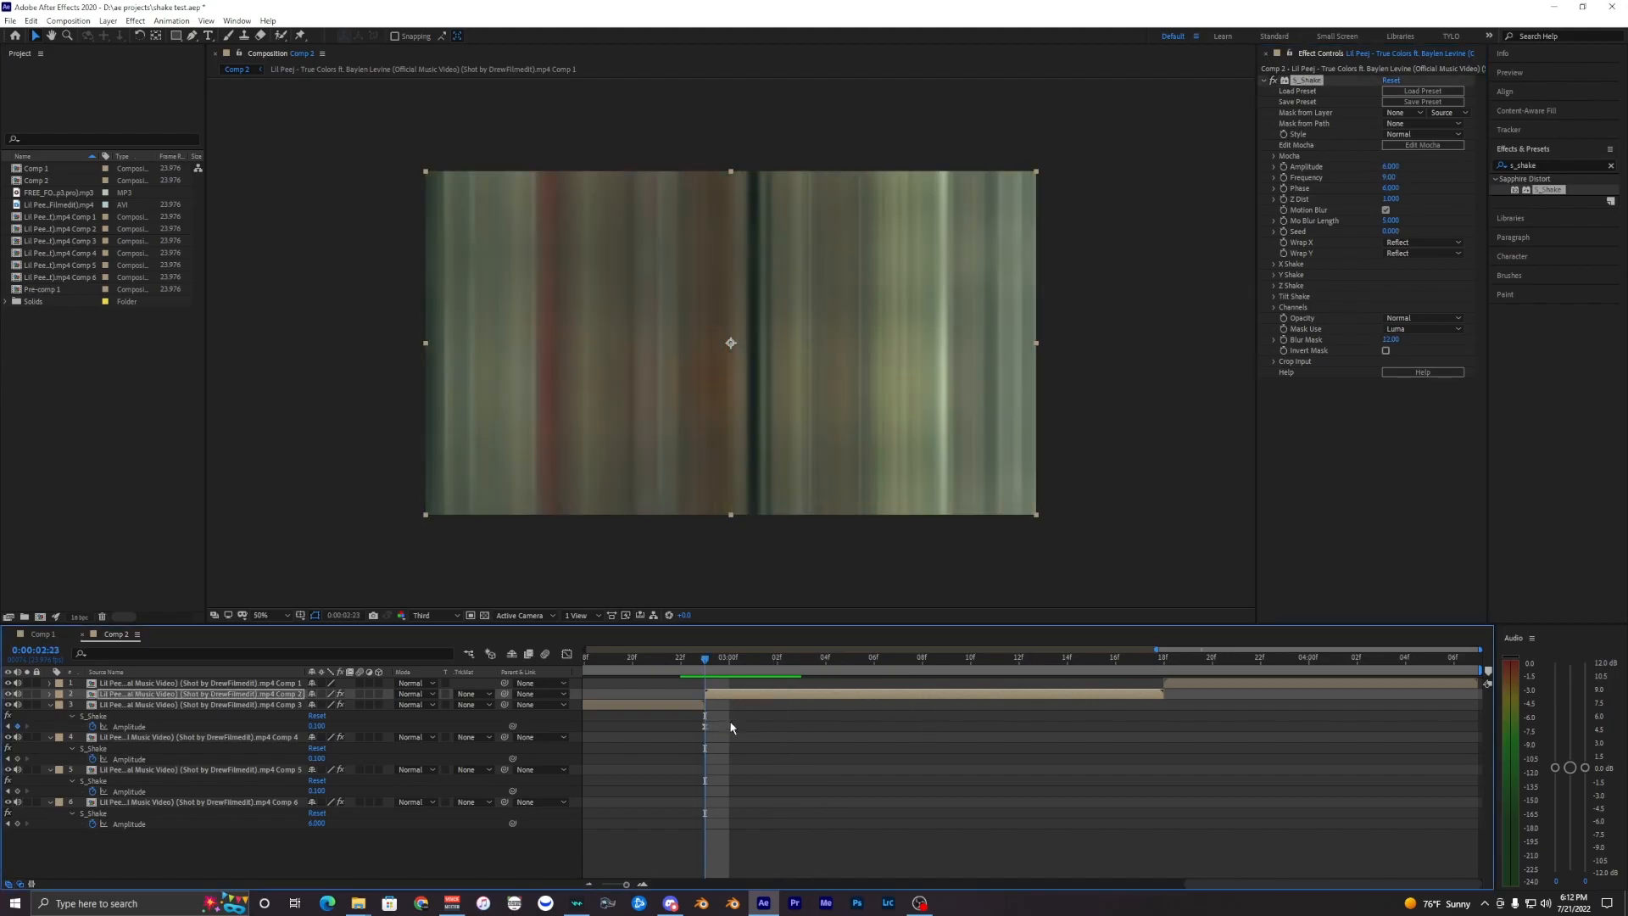
# Animate the layer 2 clip's amplitude with eased keyframes, from 6 at the clip's start to 0 at its end, 0:00:03:18
pyautogui.click(714, 700)
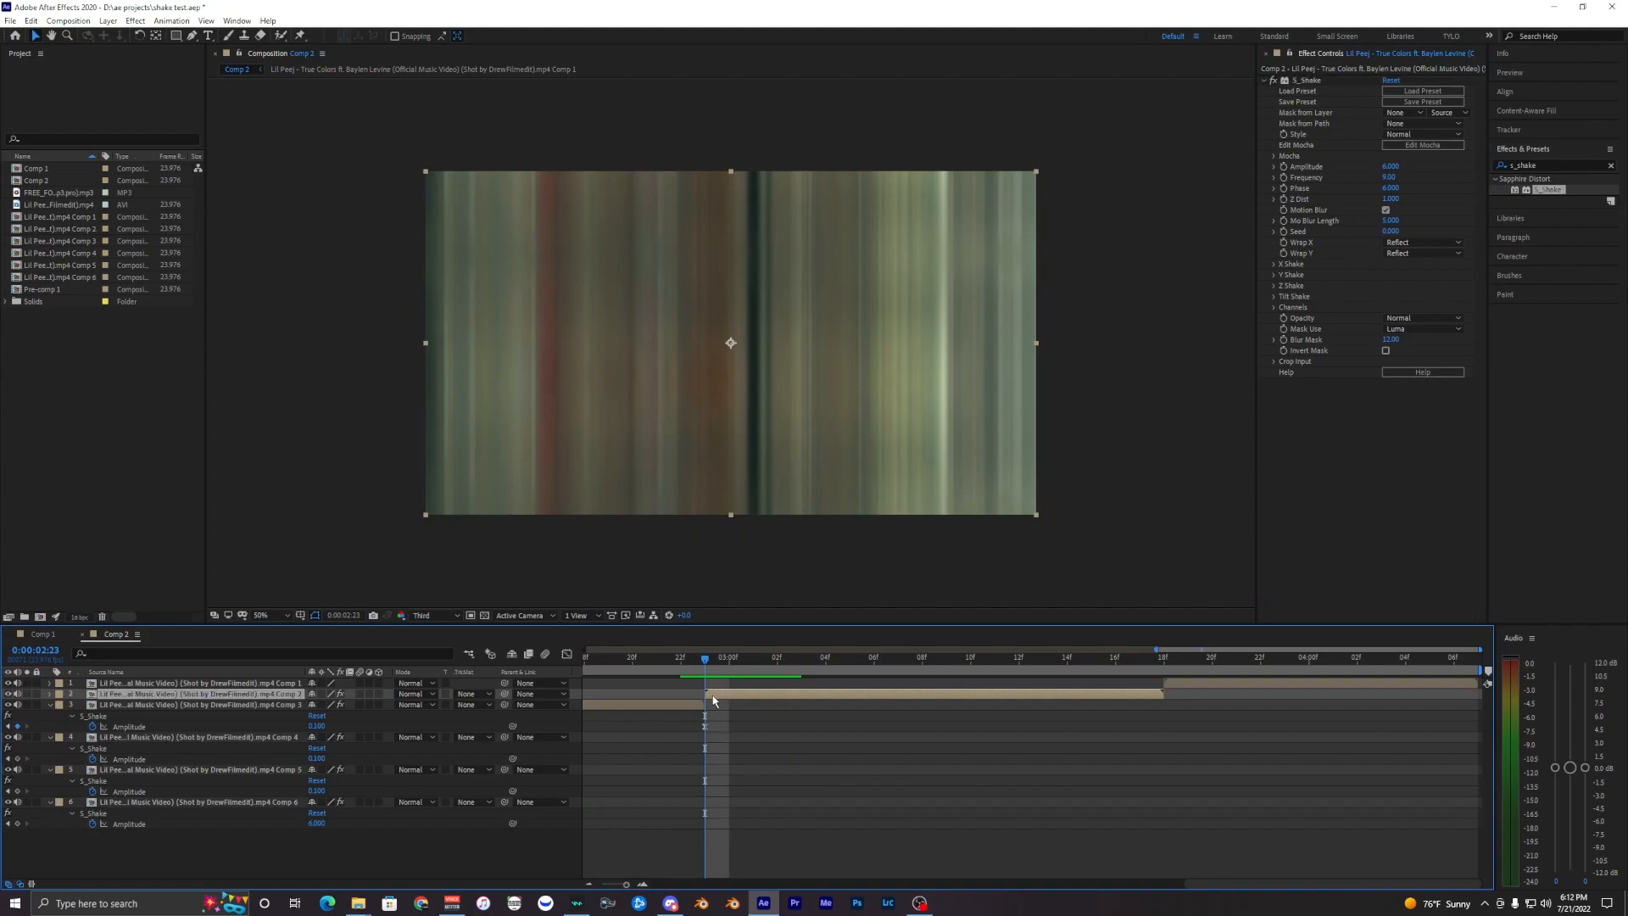
pyautogui.click(1283, 168)
pyautogui.moveTo(956, 666); pyautogui.dragTo(1163, 661)
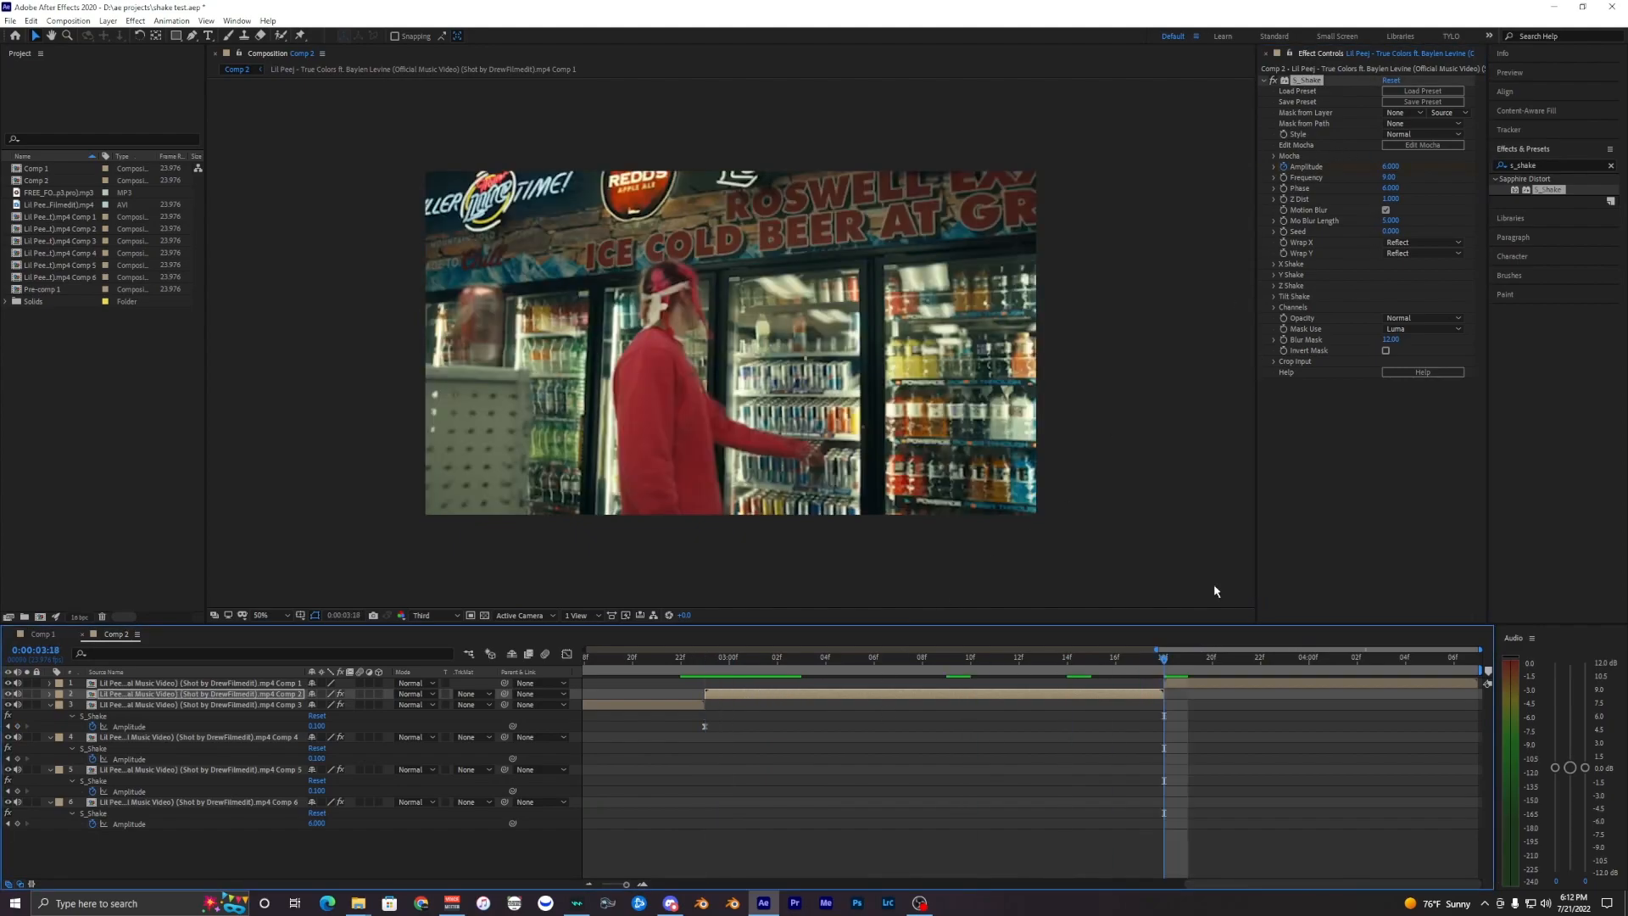
pyautogui.click(1390, 167)
pyautogui.press('u')
pyautogui.moveTo(1186, 725); pyautogui.dragTo(669, 719)
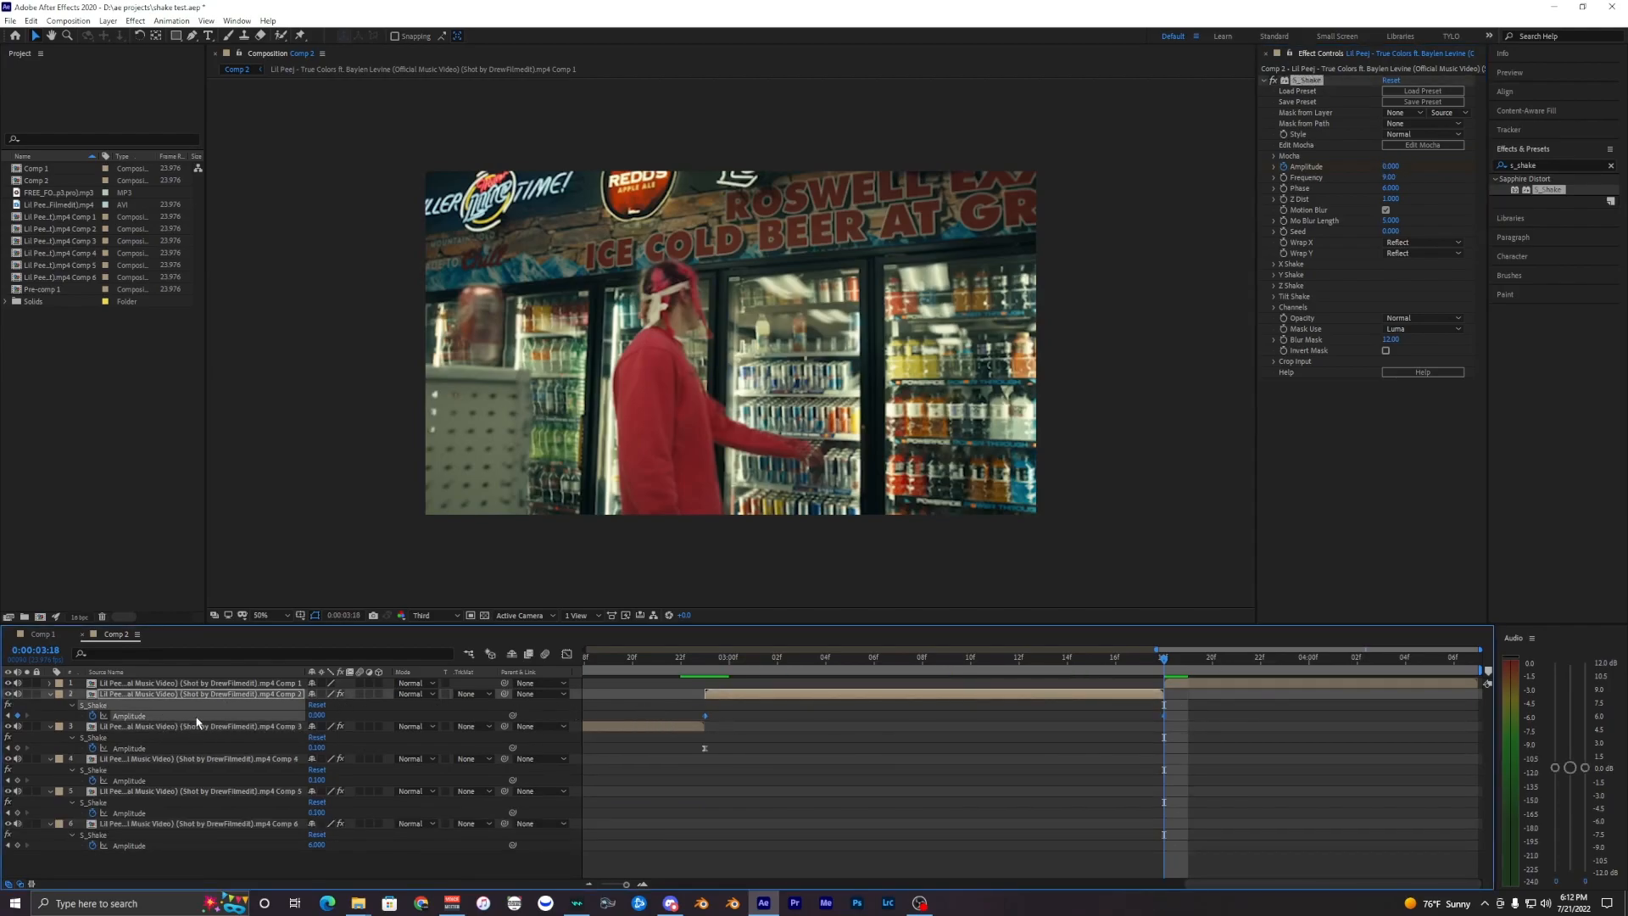
# Reshape the layer 2 clip's amplitude curve in the graph editor so it drops steeply at first and flattens toward the last keyframe
pyautogui.click(567, 653)
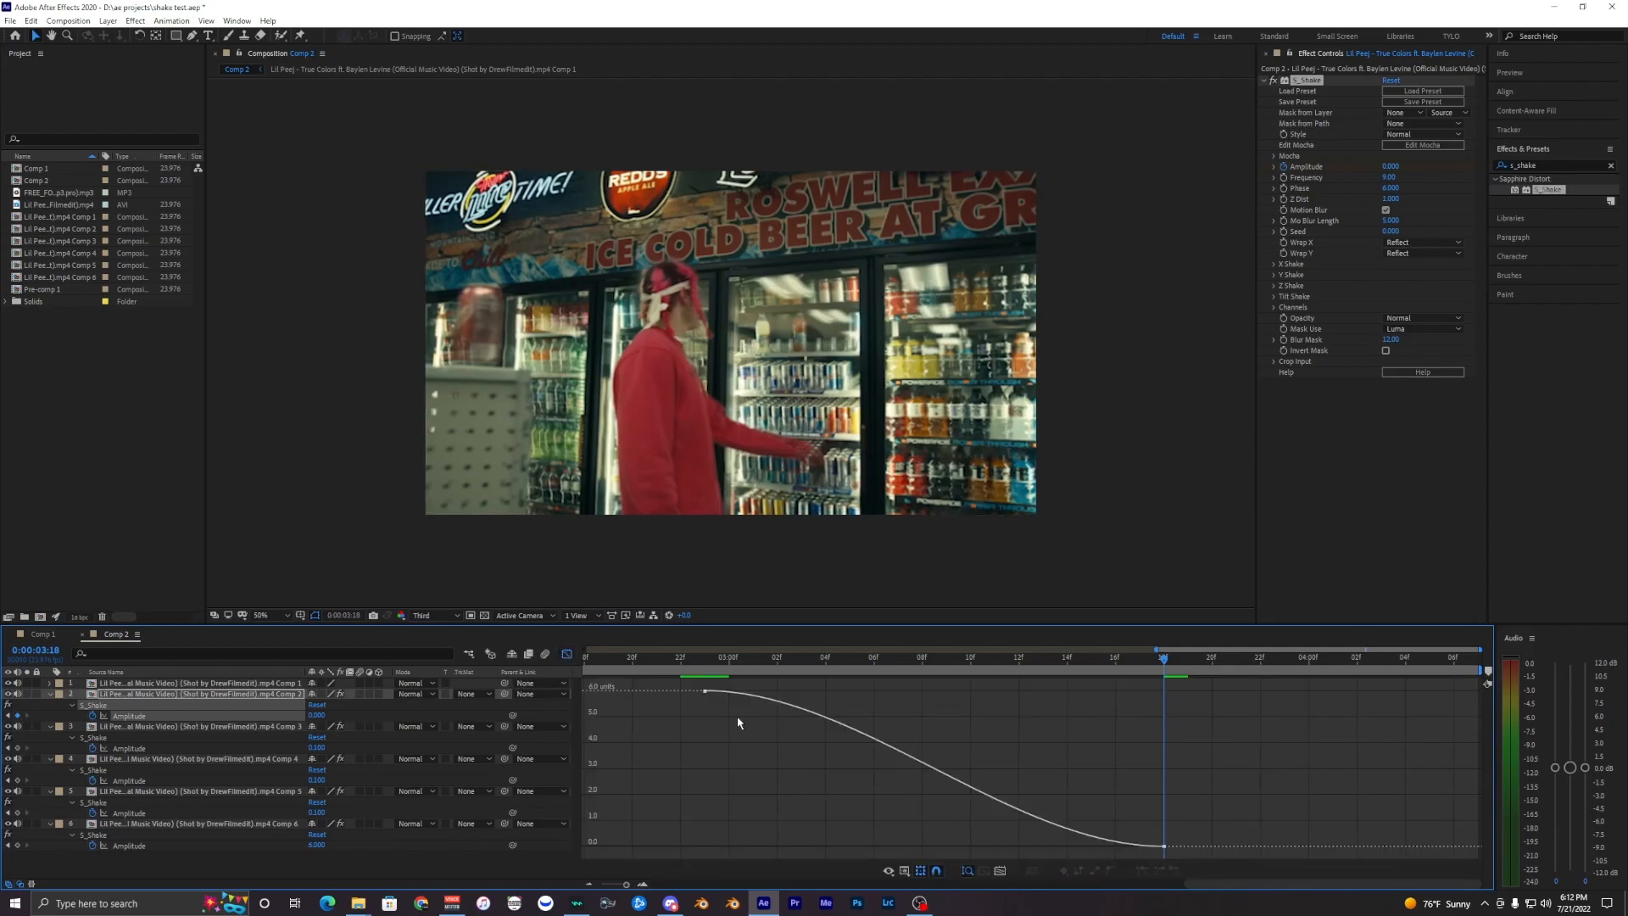
pyautogui.click(847, 702)
pyautogui.moveTo(857, 693); pyautogui.dragTo(707, 779)
pyautogui.click(995, 852)
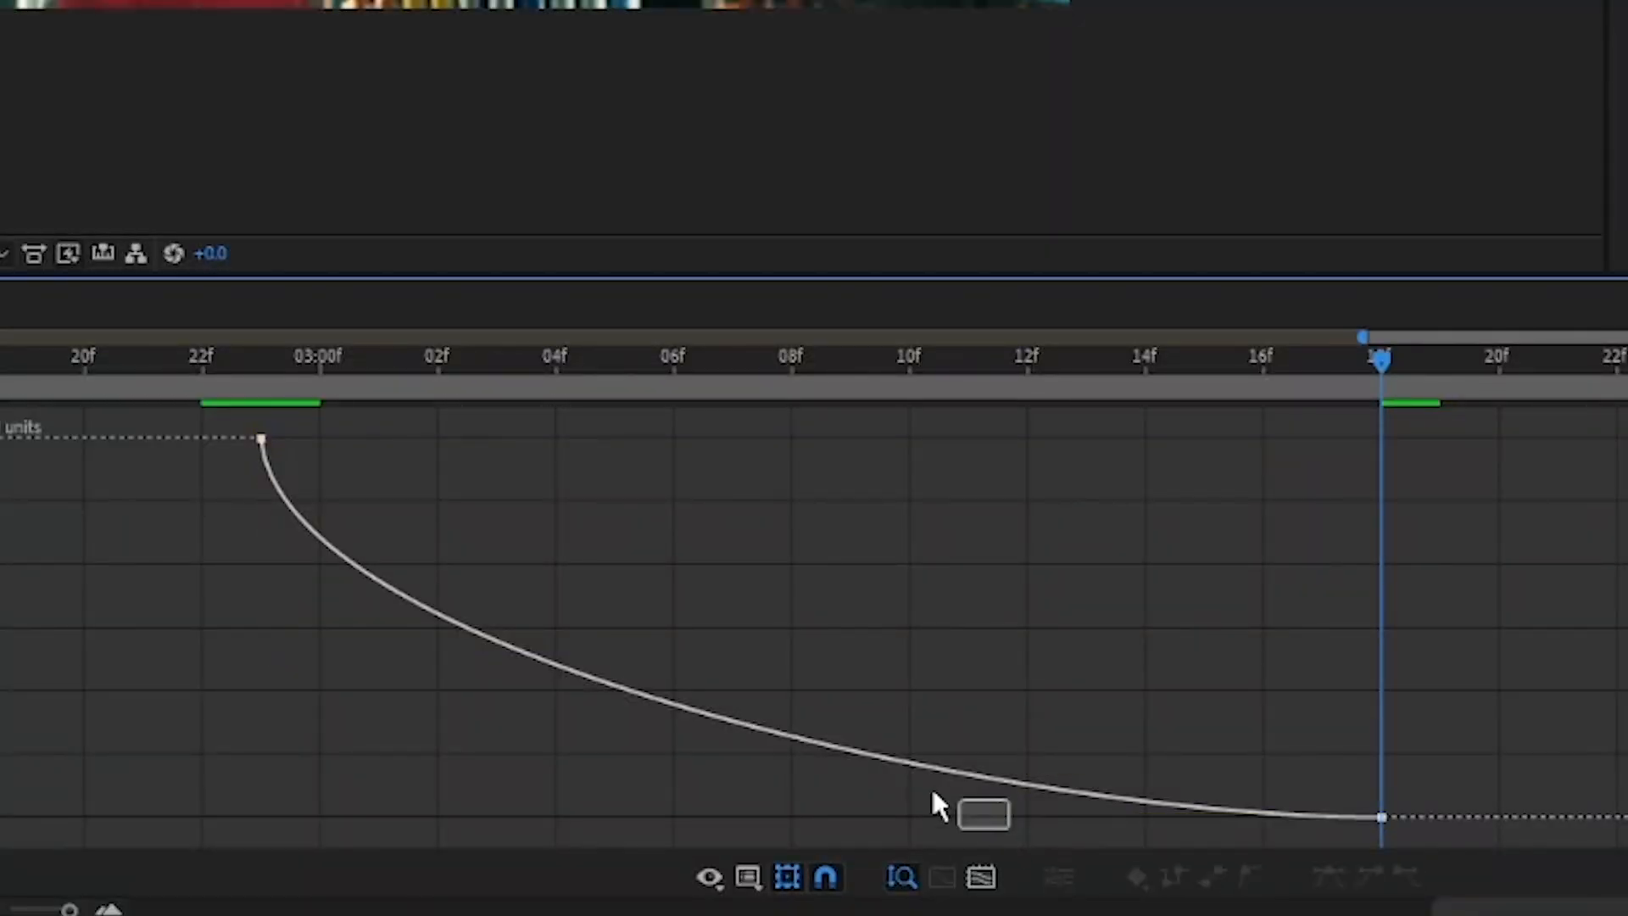
pyautogui.click(1379, 817)
pyautogui.moveTo(1009, 819); pyautogui.dragTo(585, 814)
# Steepen the amplitude curve's initial drop further and play back the transition from 0:00:02:21
pyautogui.moveTo(272, 363); pyautogui.dragTo(0, 365)
pyautogui.press('-')
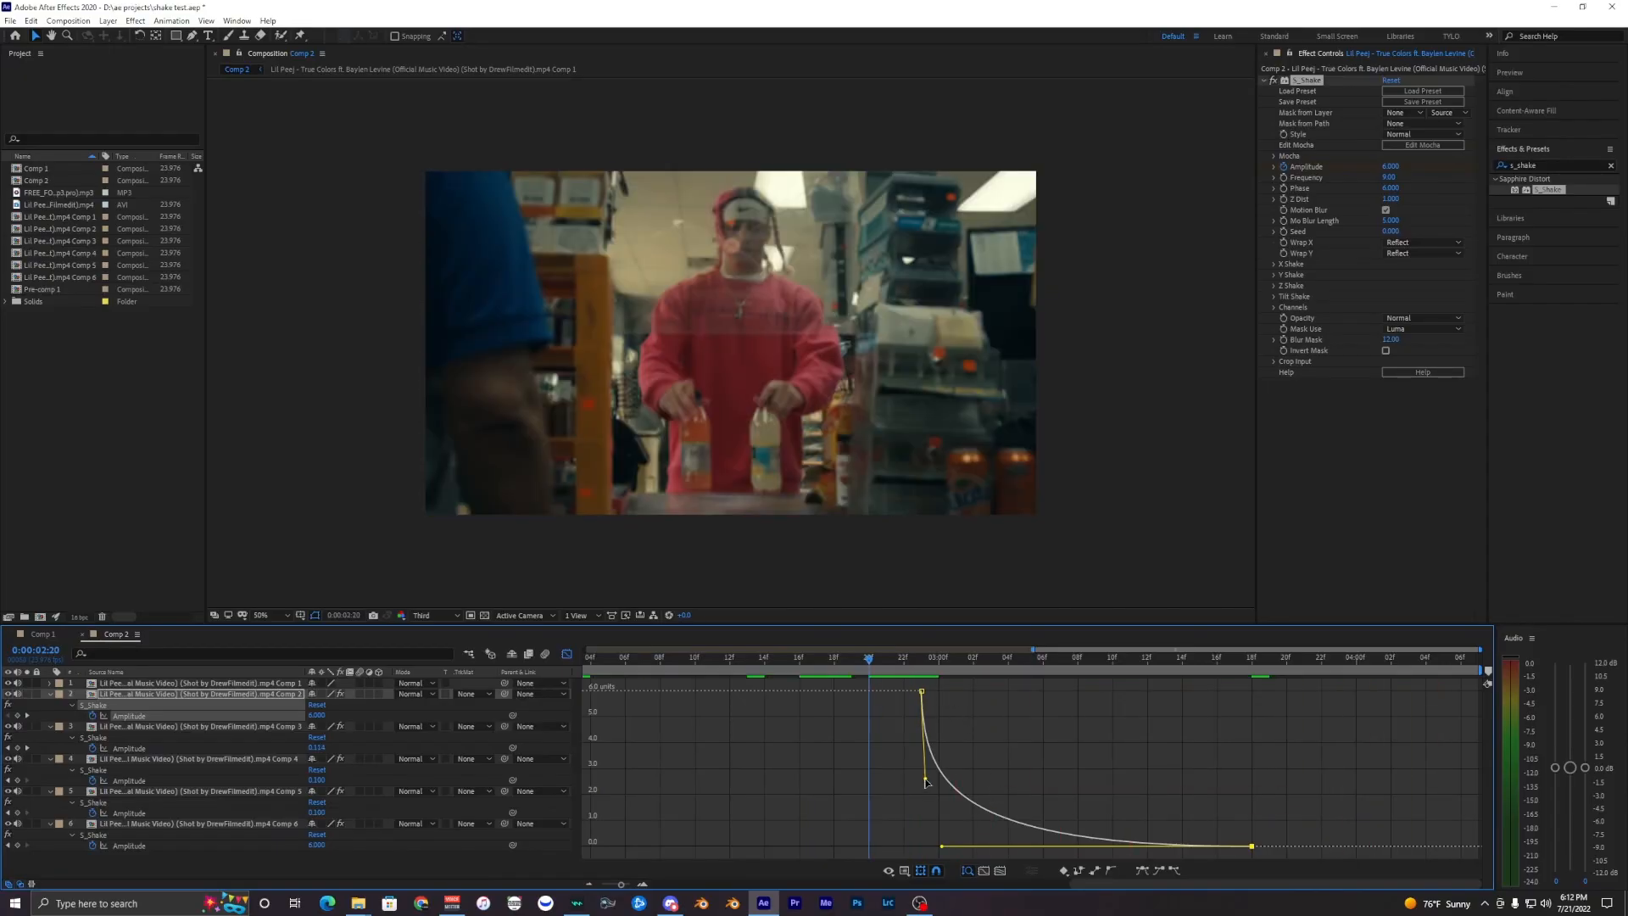
pyautogui.moveTo(924, 691); pyautogui.dragTo(924, 815)
pyautogui.click(887, 661)
pyautogui.press('space')
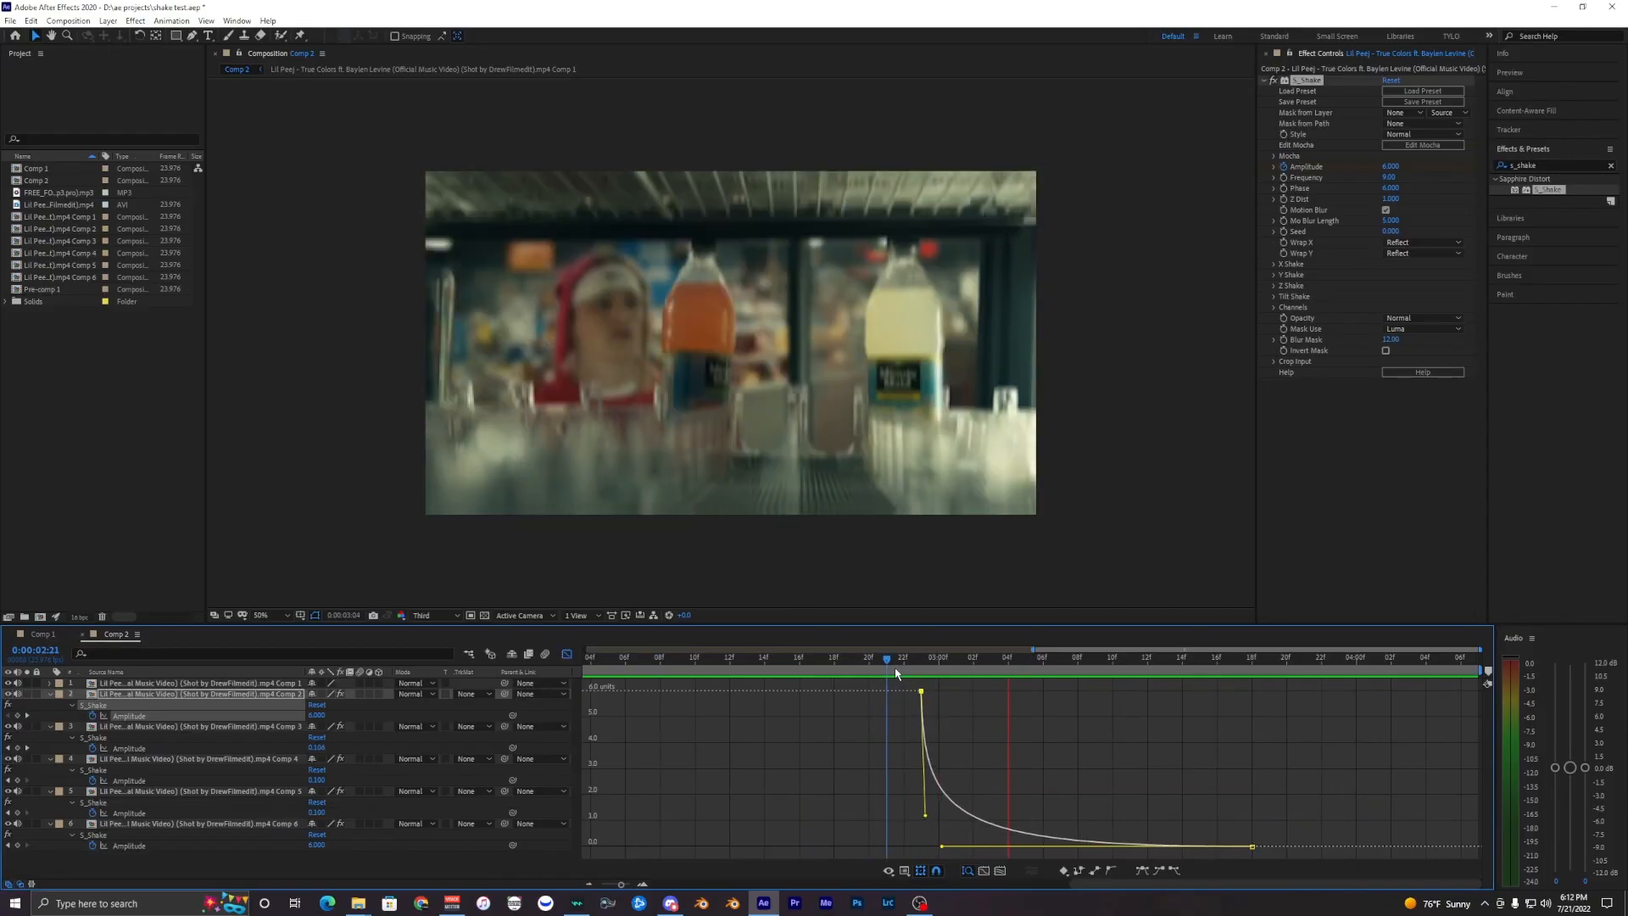
# Leave the graph editor and move the layer 2 clip's first amplitude keyframe to 0:00:03:06
pyautogui.hotkey('shift', 'F3')
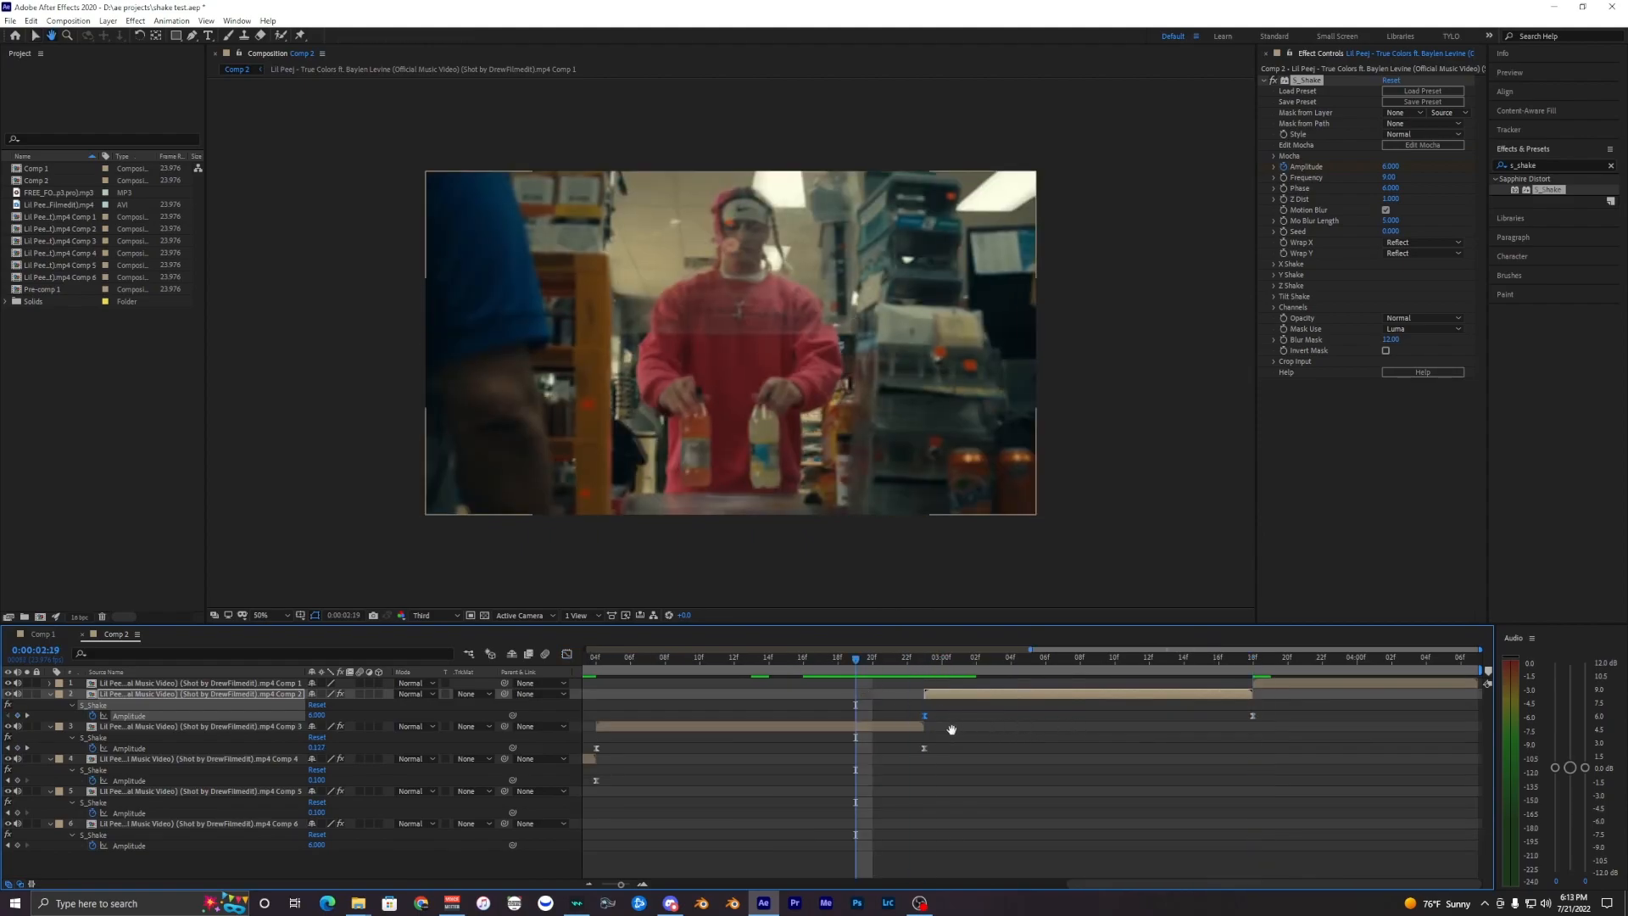
pyautogui.scroll(2, 1060, 736)
pyautogui.click(994, 661)
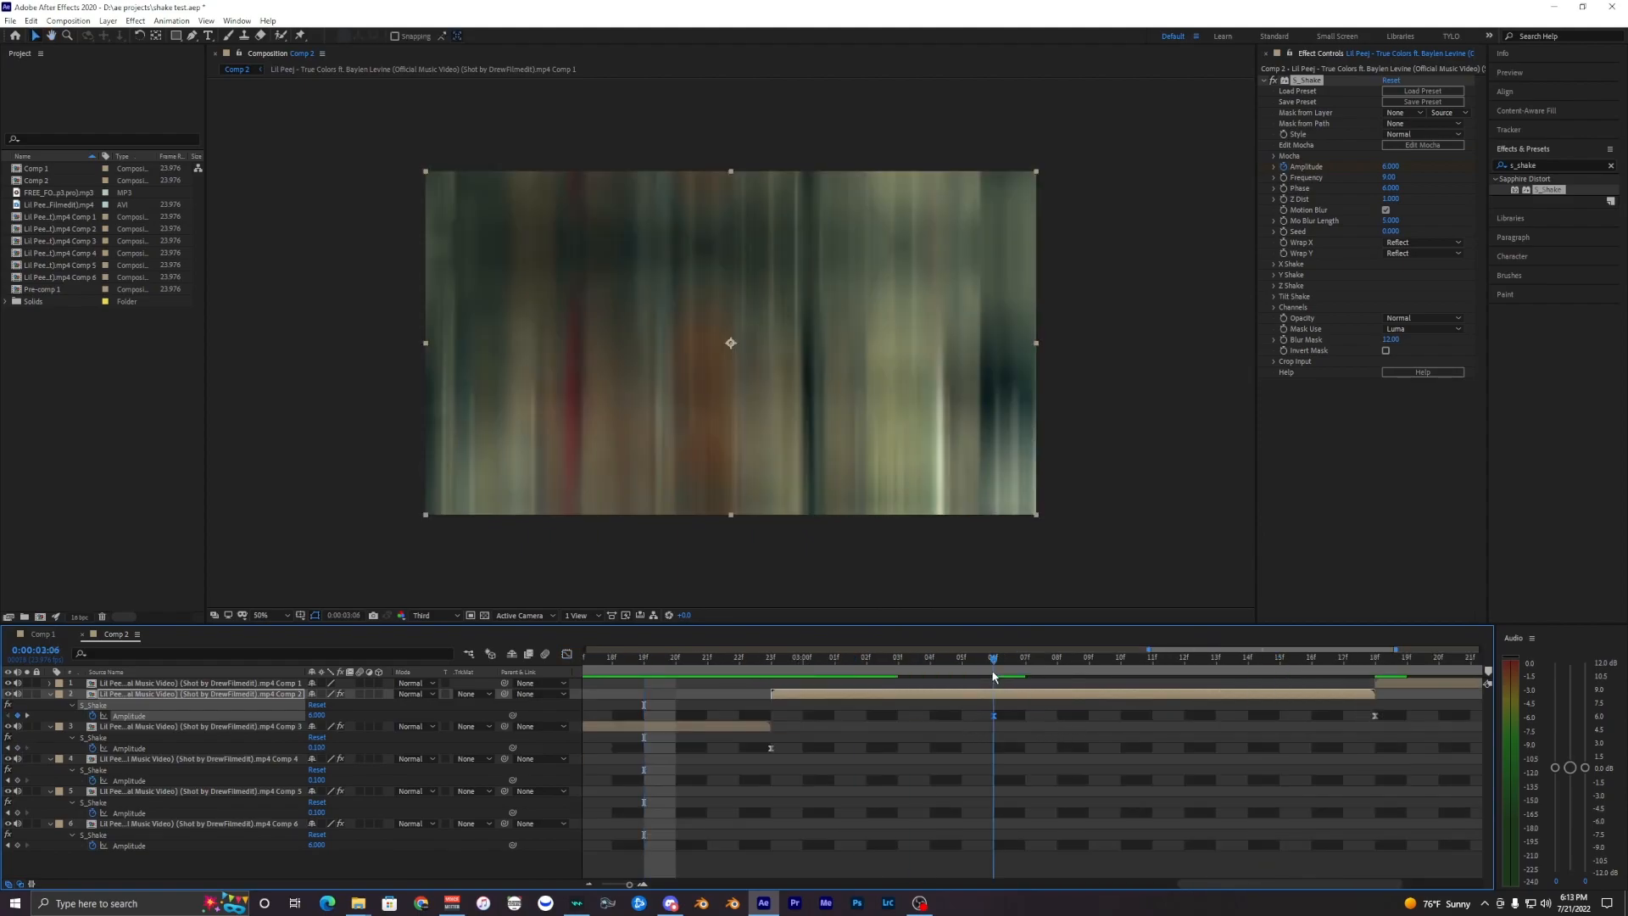
pyautogui.click(998, 697)
# Add an amplitude keyframe of 0 on the layer 2 clip one frame earlier, at 0:00:03:05
pyautogui.press('pageup')
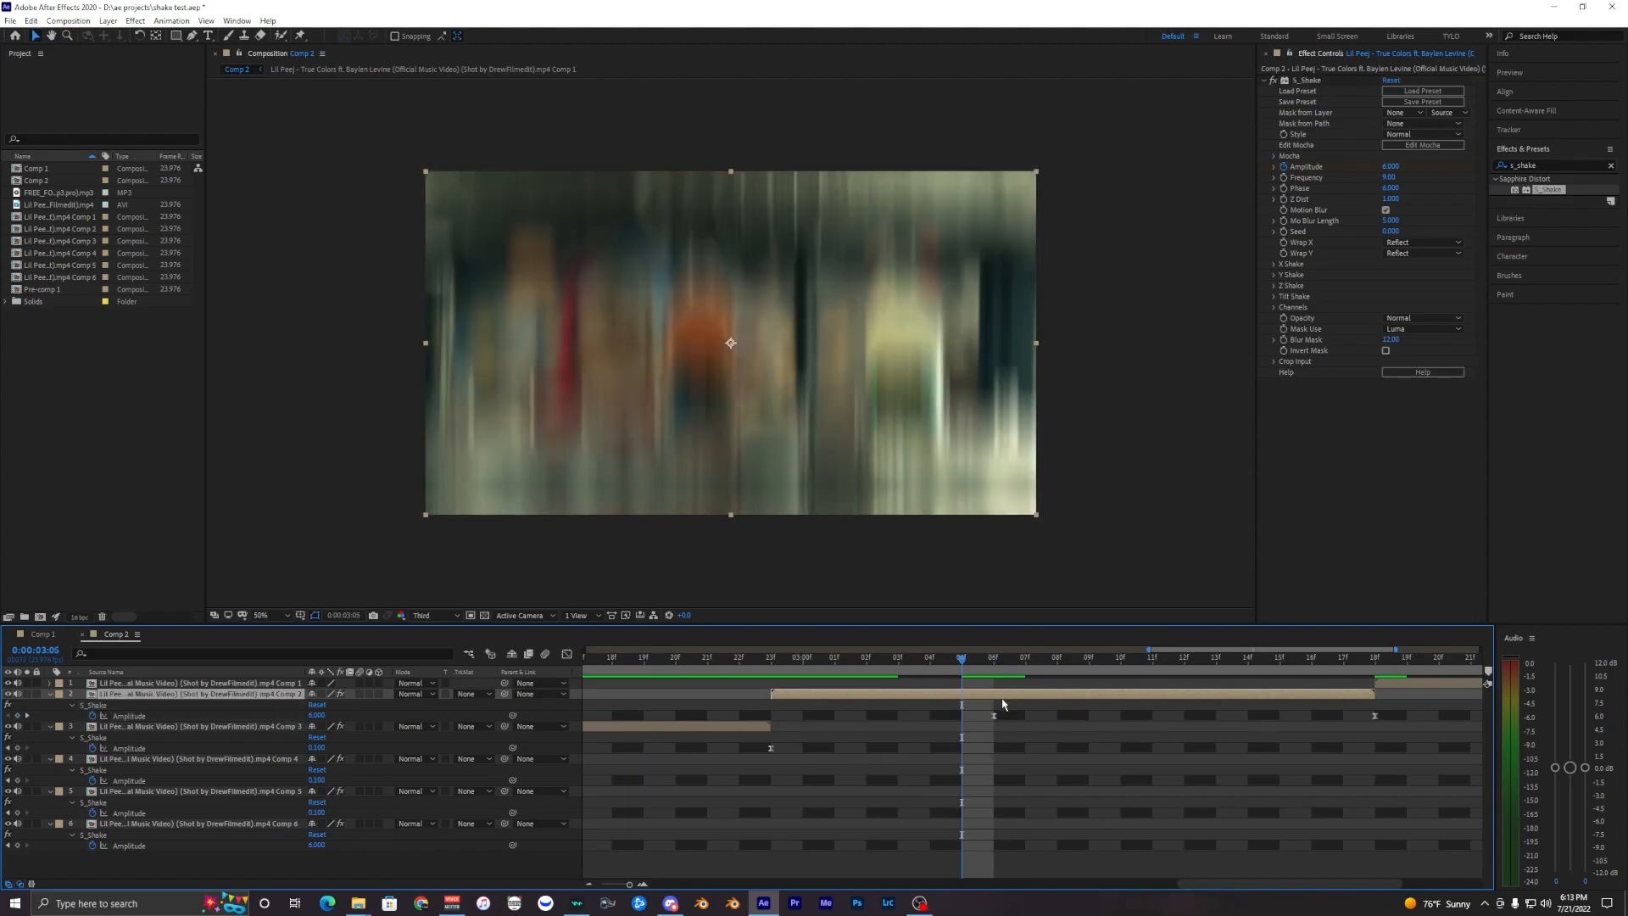
pyautogui.click(1389, 167)
pyautogui.write('.1')
pyautogui.press('Return')
pyautogui.click(962, 717)
pyautogui.press('pagedown')
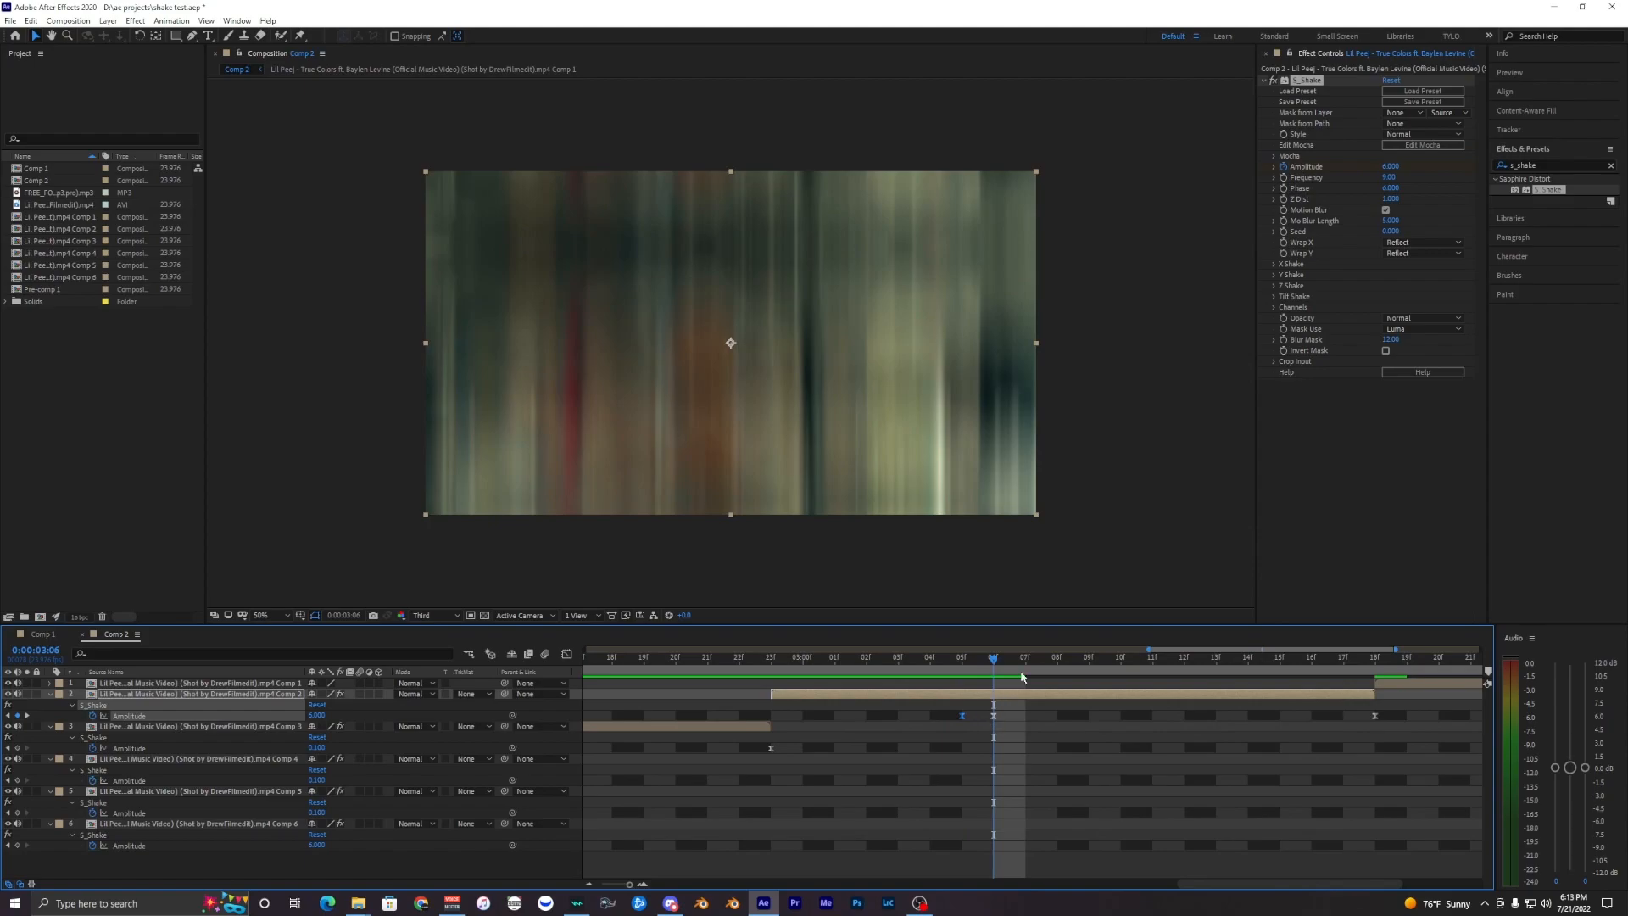
# Play back the composition and examine the layer 2 clip's delayed shake around the amplitude keyframes at 0:00:03:05 and 0:00:03:06
pyautogui.scroll(-2, 1016, 740)
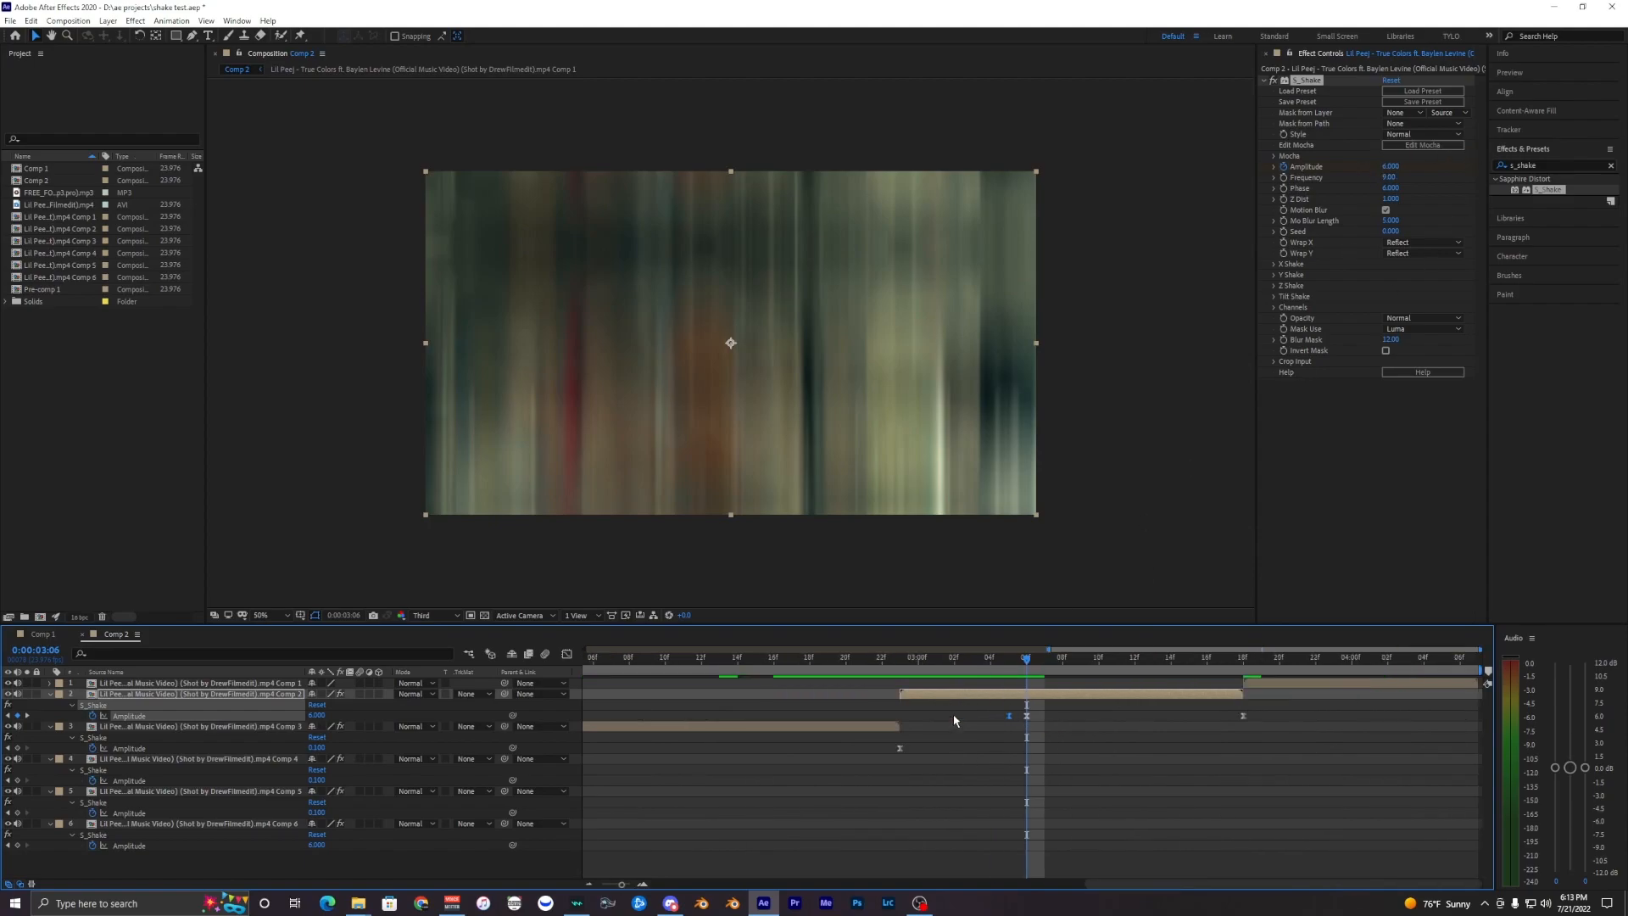
pyautogui.click(958, 664)
pyautogui.click(719, 666)
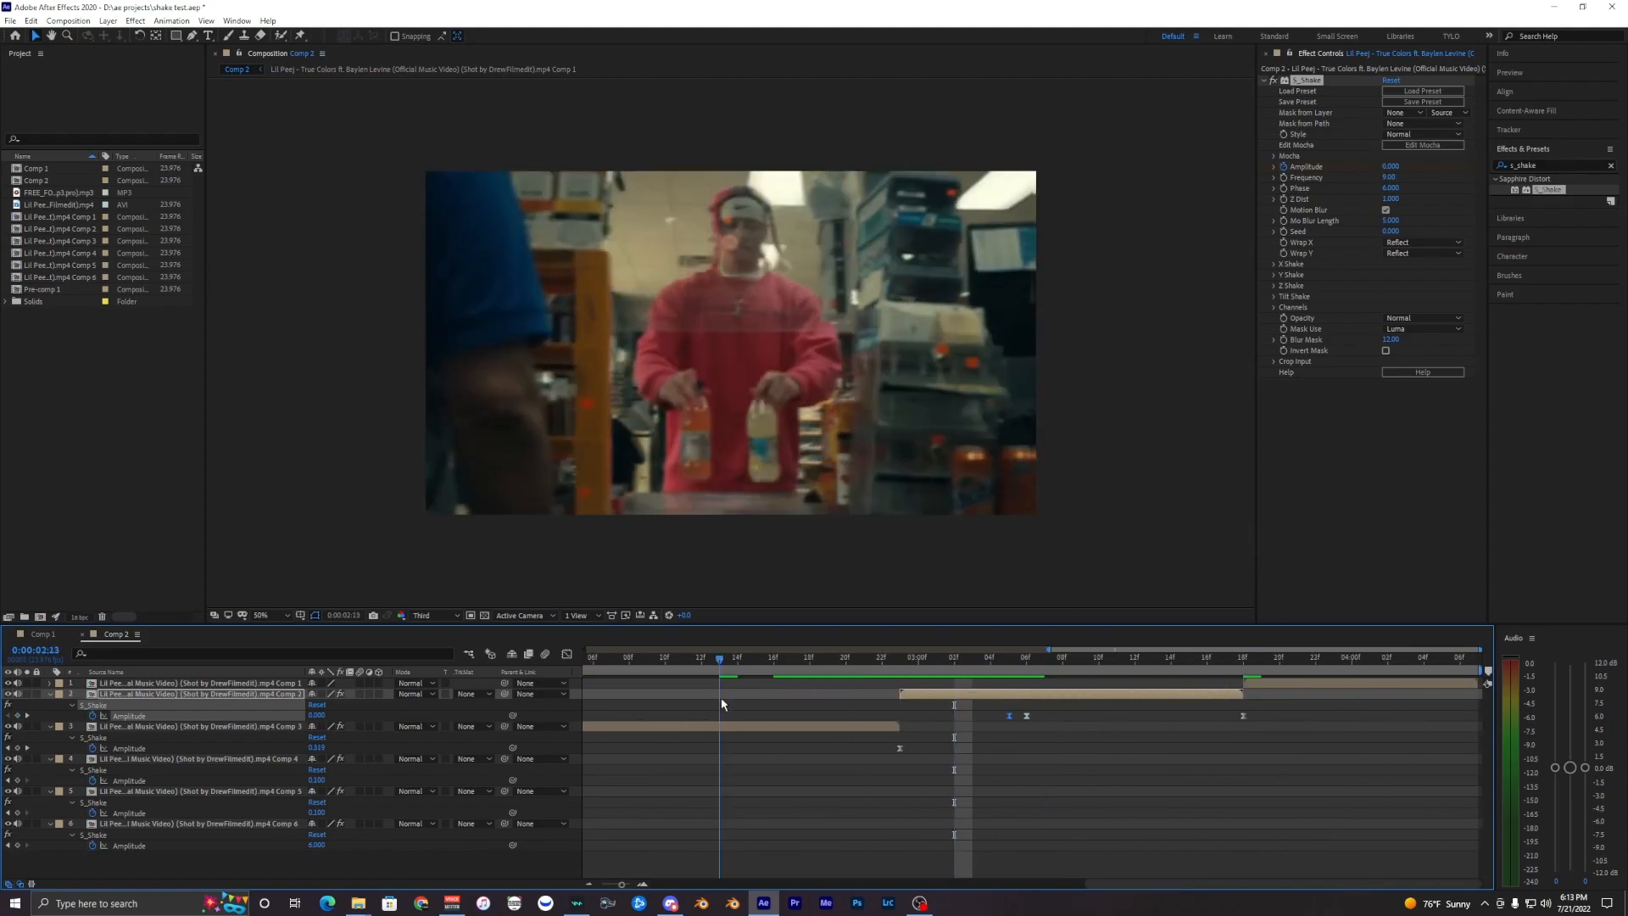
pyautogui.press('space')
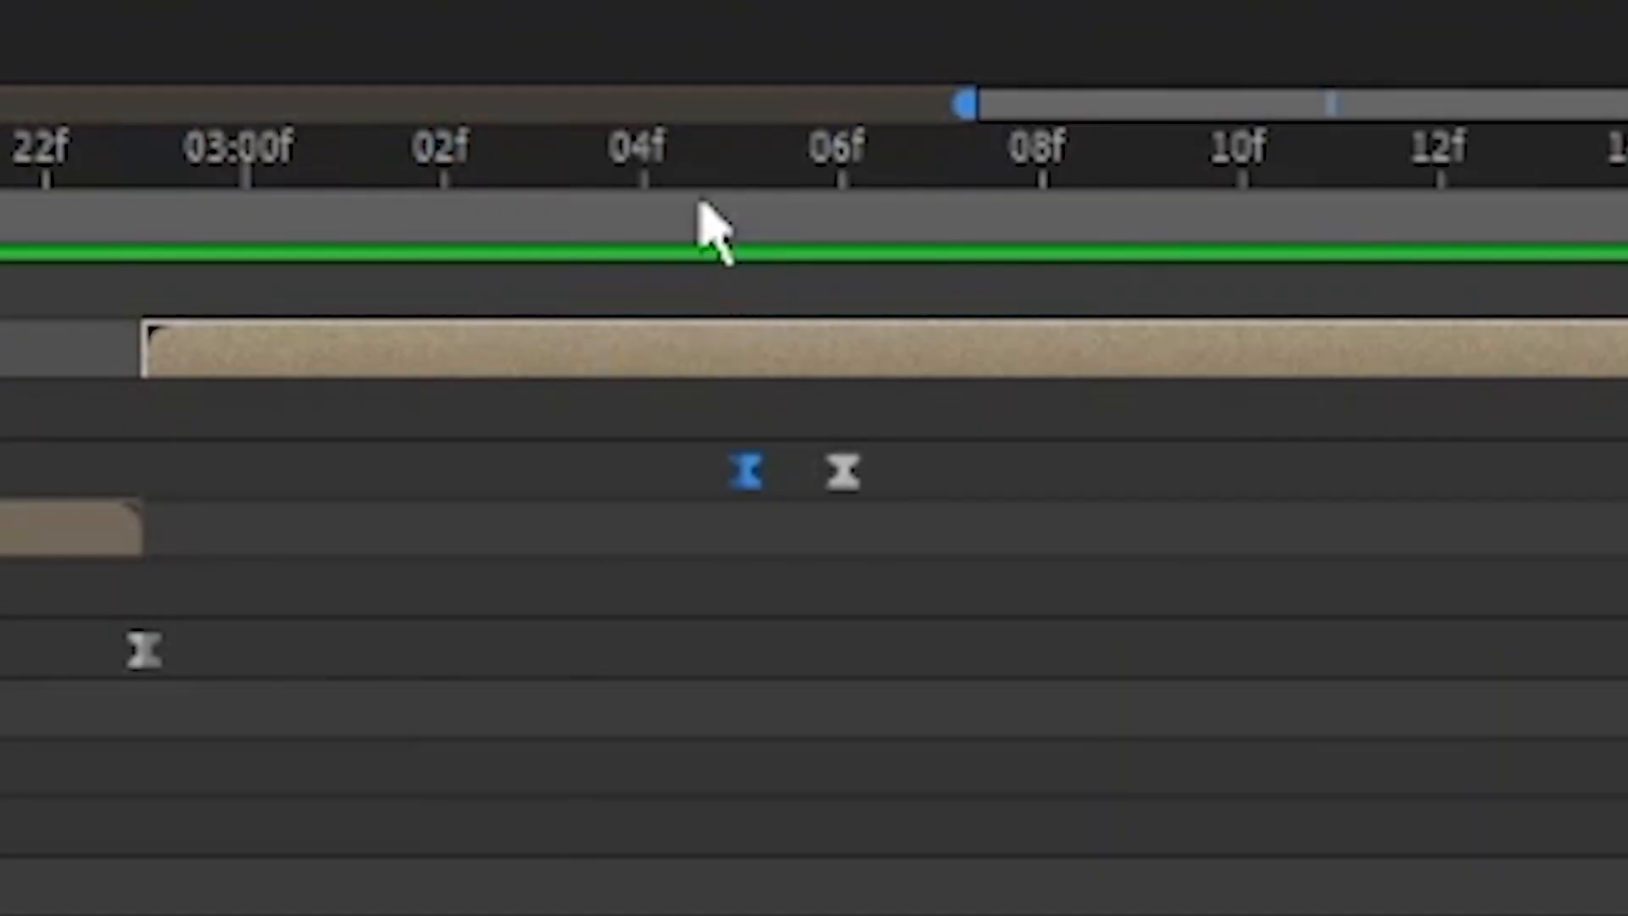
pyautogui.moveTo(1005, 665)
pyautogui.mouseDown()
pyautogui.moveTo(1027, 663)
pyautogui.moveTo(977, 664)
pyautogui.mouseUp()
pyautogui.moveTo(569, 185); pyautogui.dragTo(126, 214)
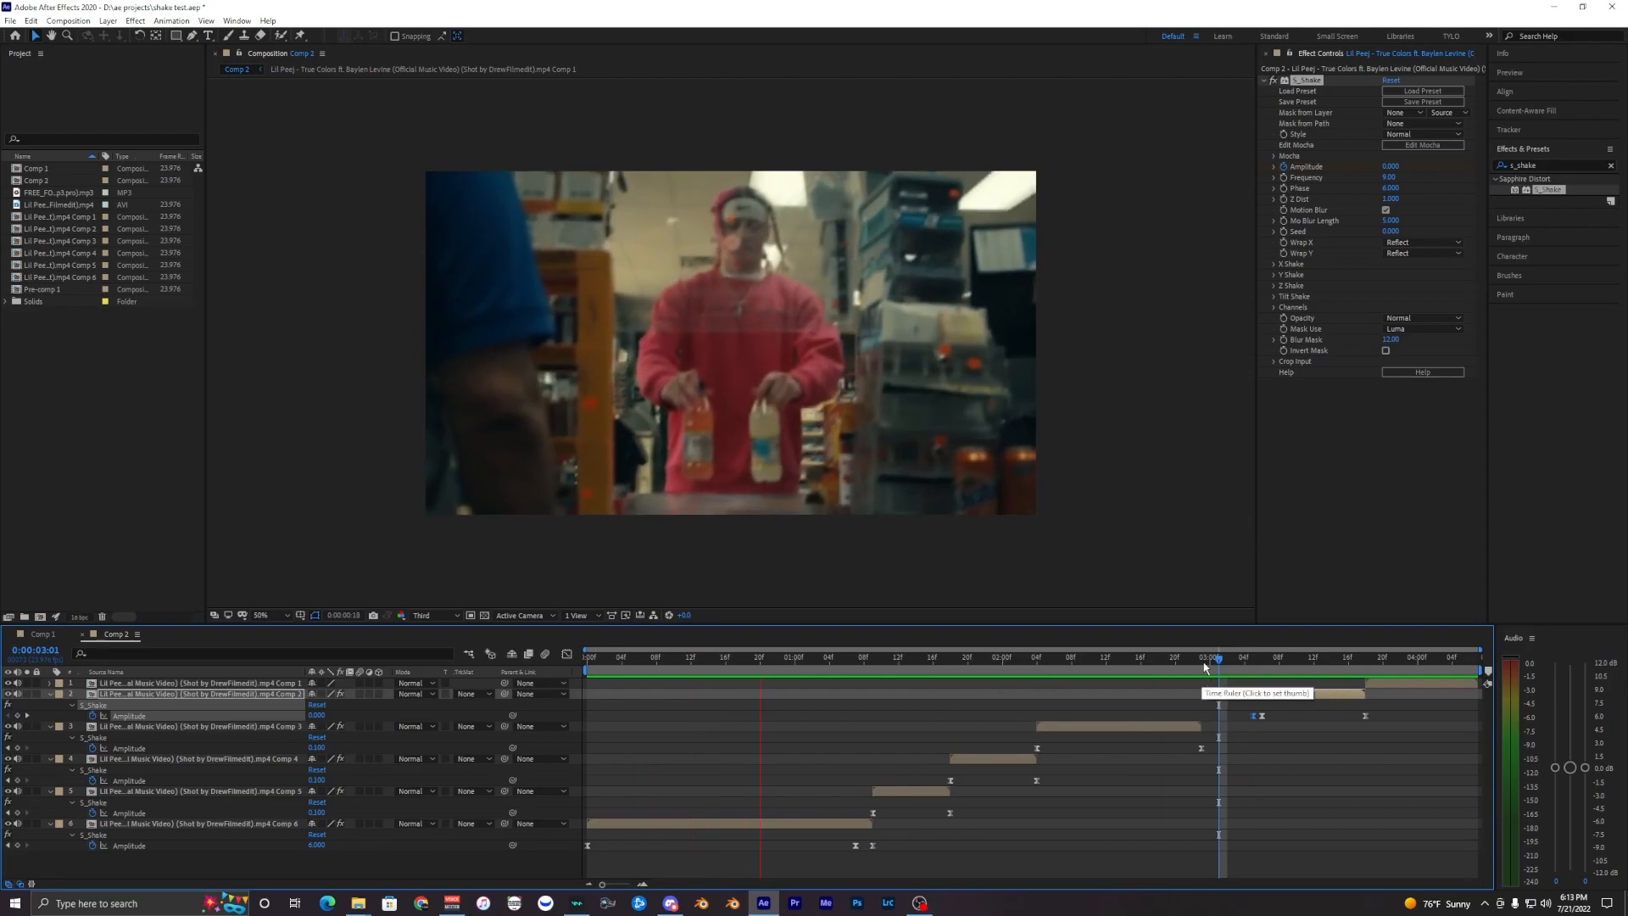
pyautogui.scroll(1, 1181, 766)
pyautogui.moveTo(1251, 767); pyautogui.dragTo(954, 766)
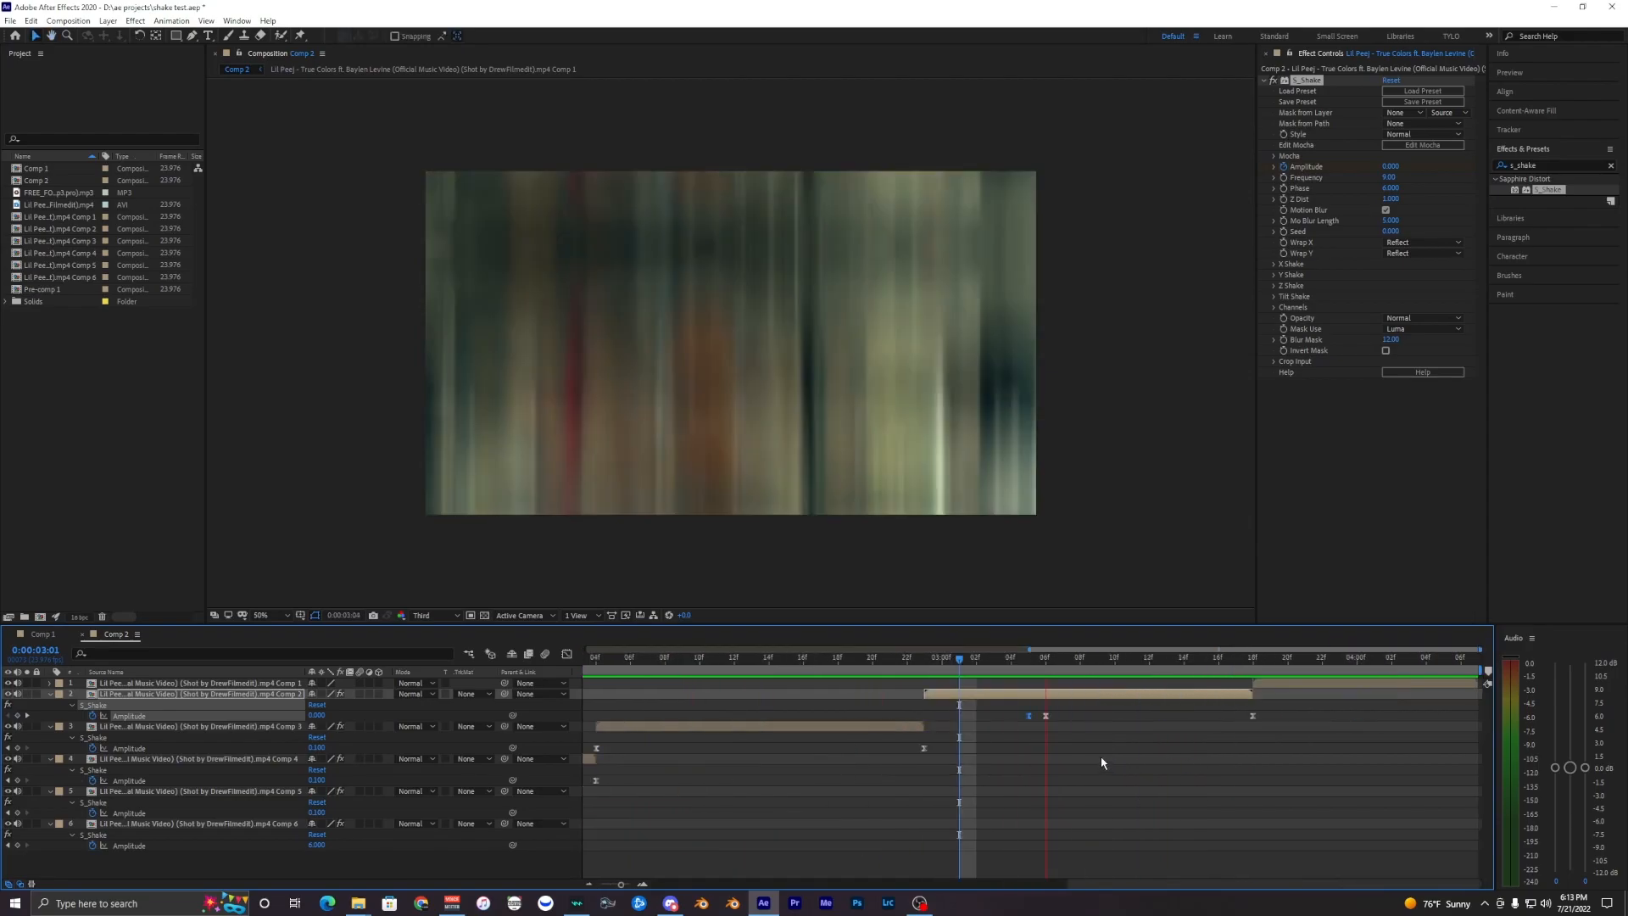
pyautogui.click(1012, 660)
pyautogui.moveTo(1050, 746); pyautogui.dragTo(1238, 770)
pyautogui.scroll(1, 1138, 775)
pyautogui.scroll(-3, 1136, 775)
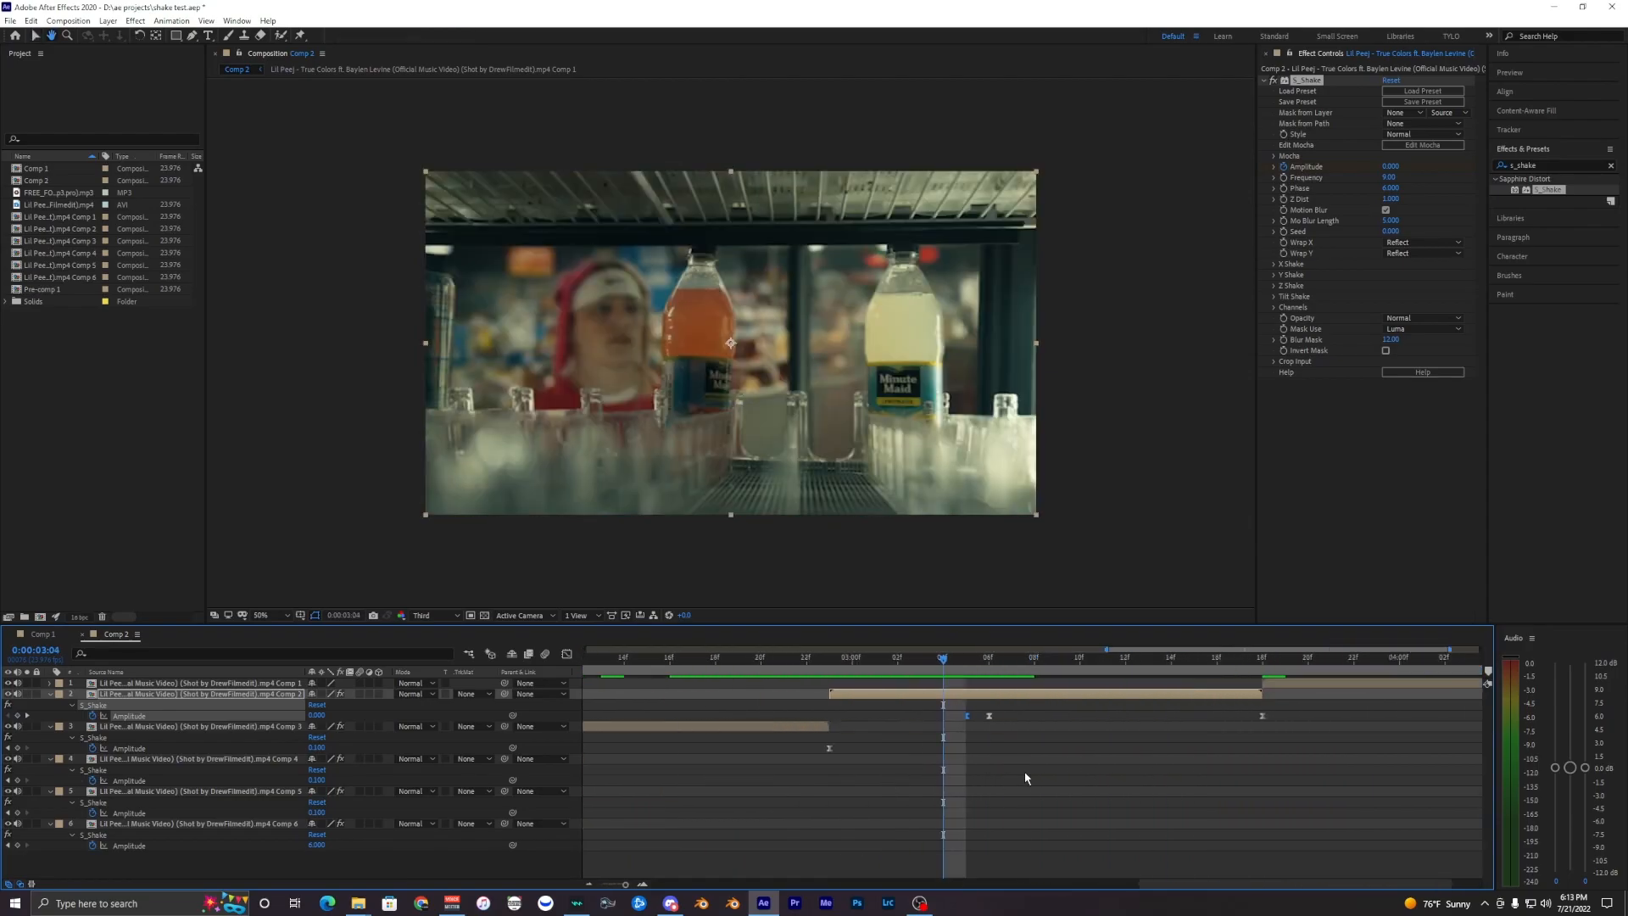
pyautogui.click(1250, 660)
pyautogui.moveTo(1249, 662); pyautogui.dragTo(1222, 661)
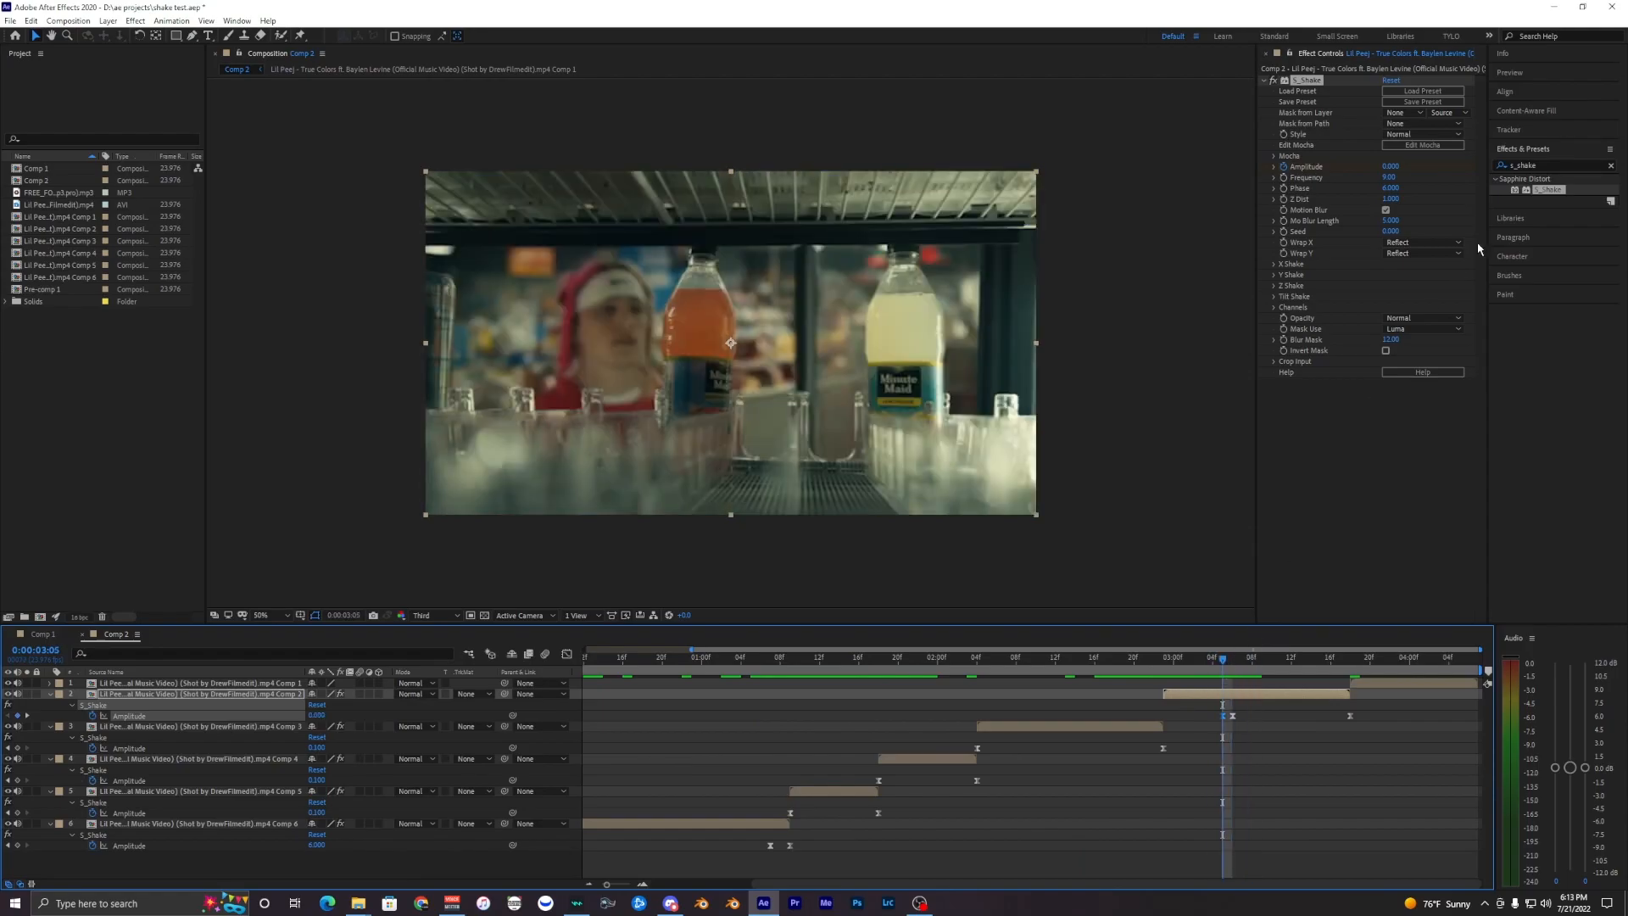
# Select the layer 6 clip at the composition's start and inspect its S_Shake effect
pyautogui.click(702, 660)
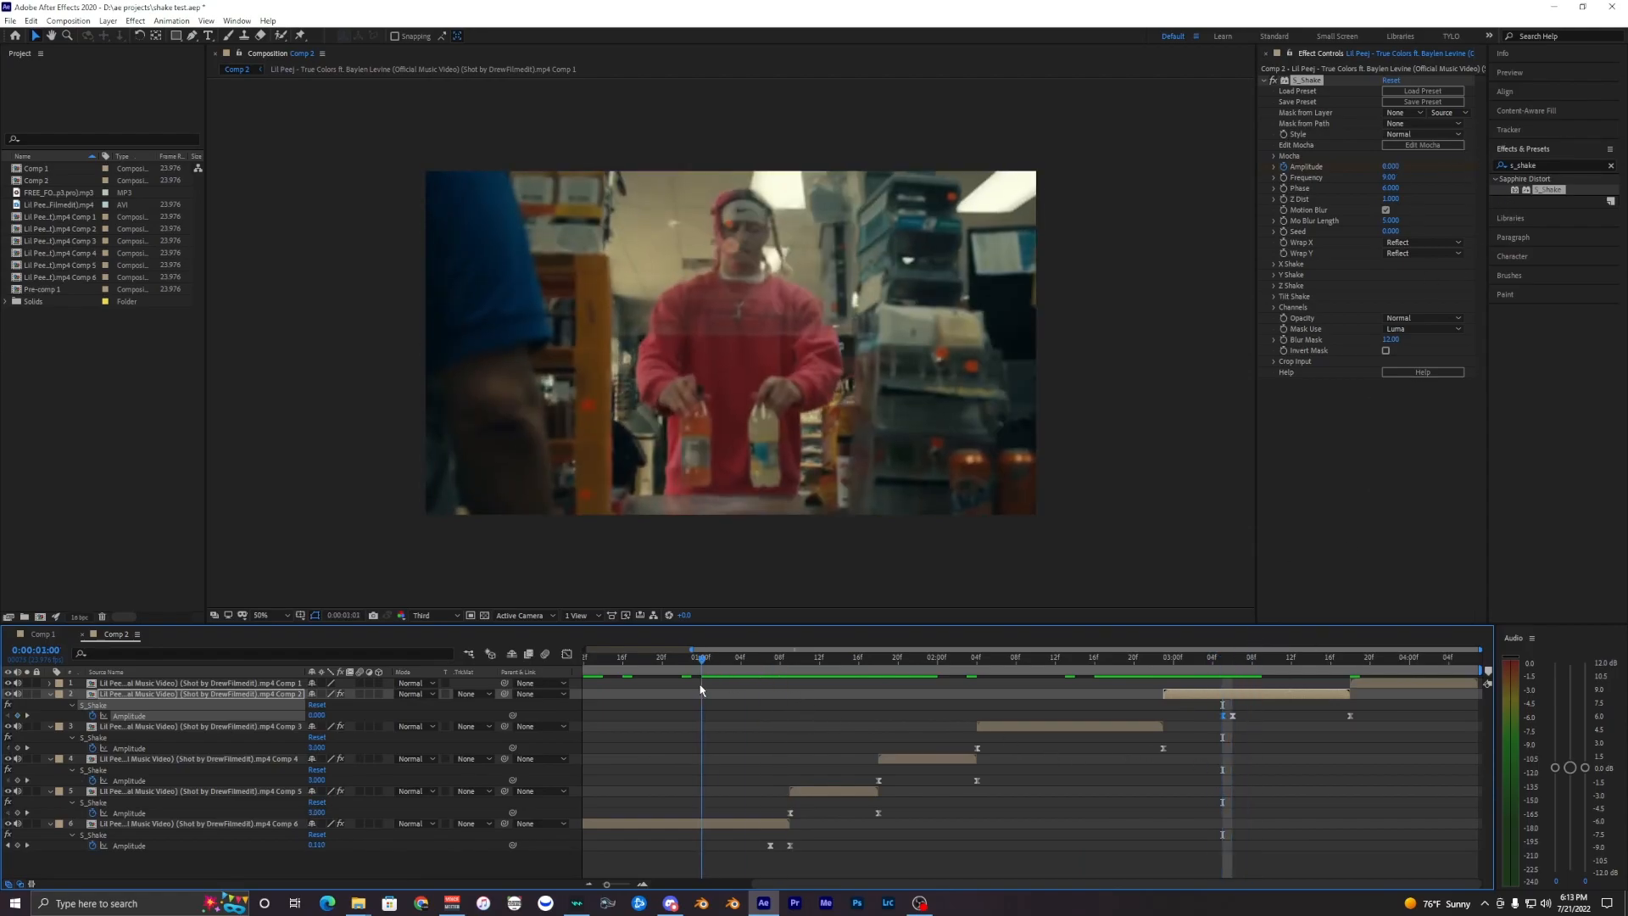
pyautogui.click(729, 824)
pyautogui.scroll(-2, 735, 749)
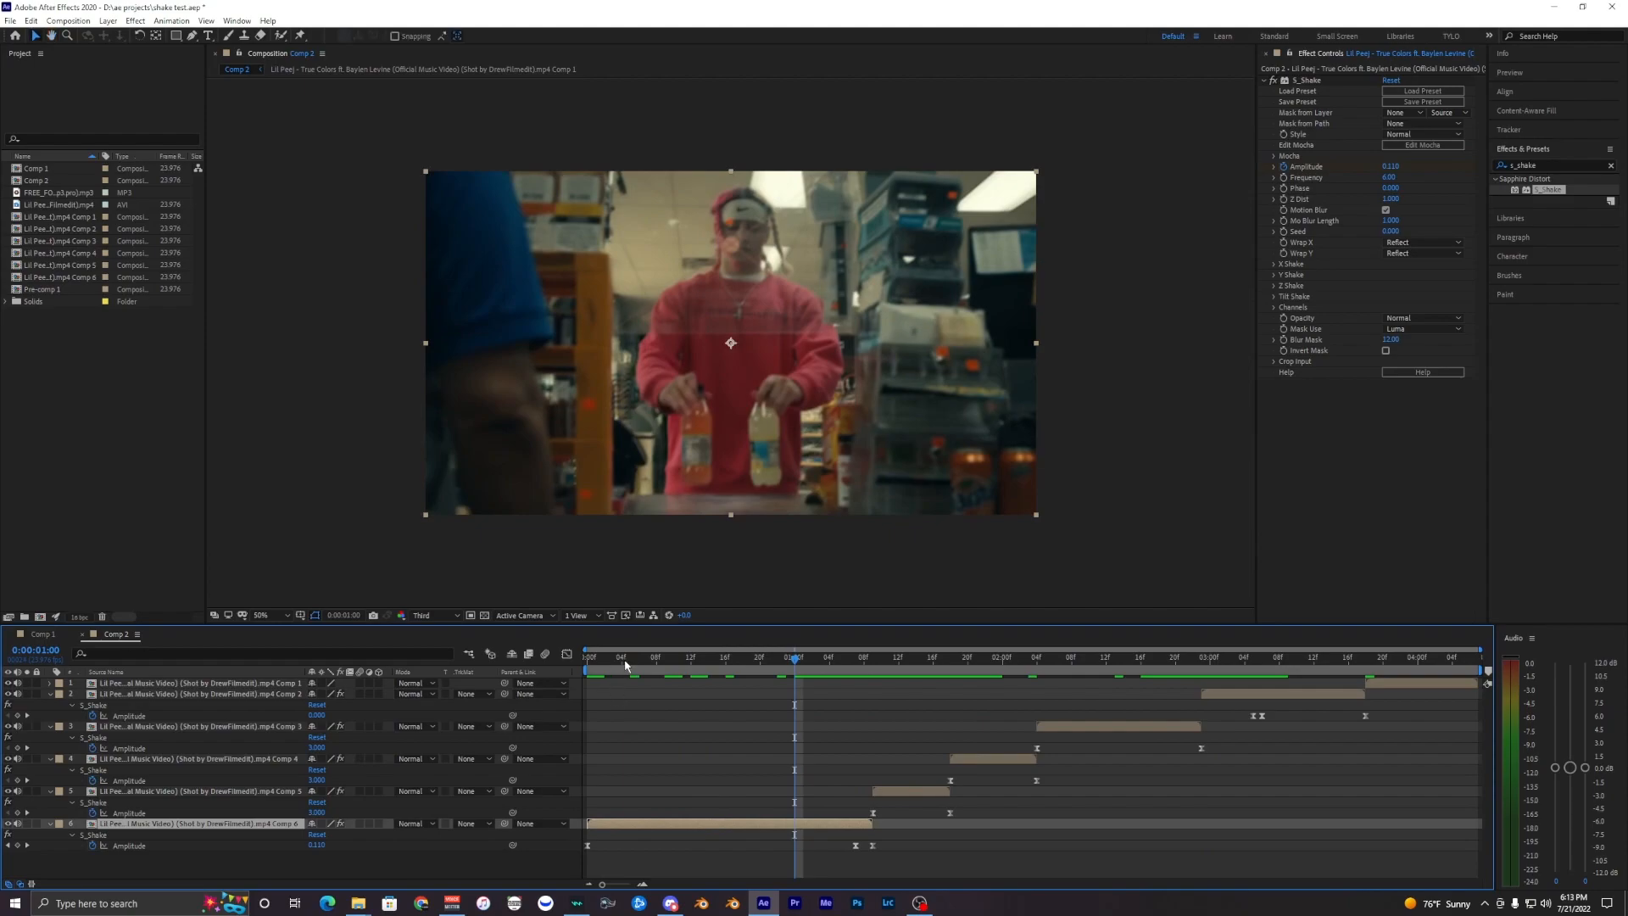
pyautogui.press('Home')
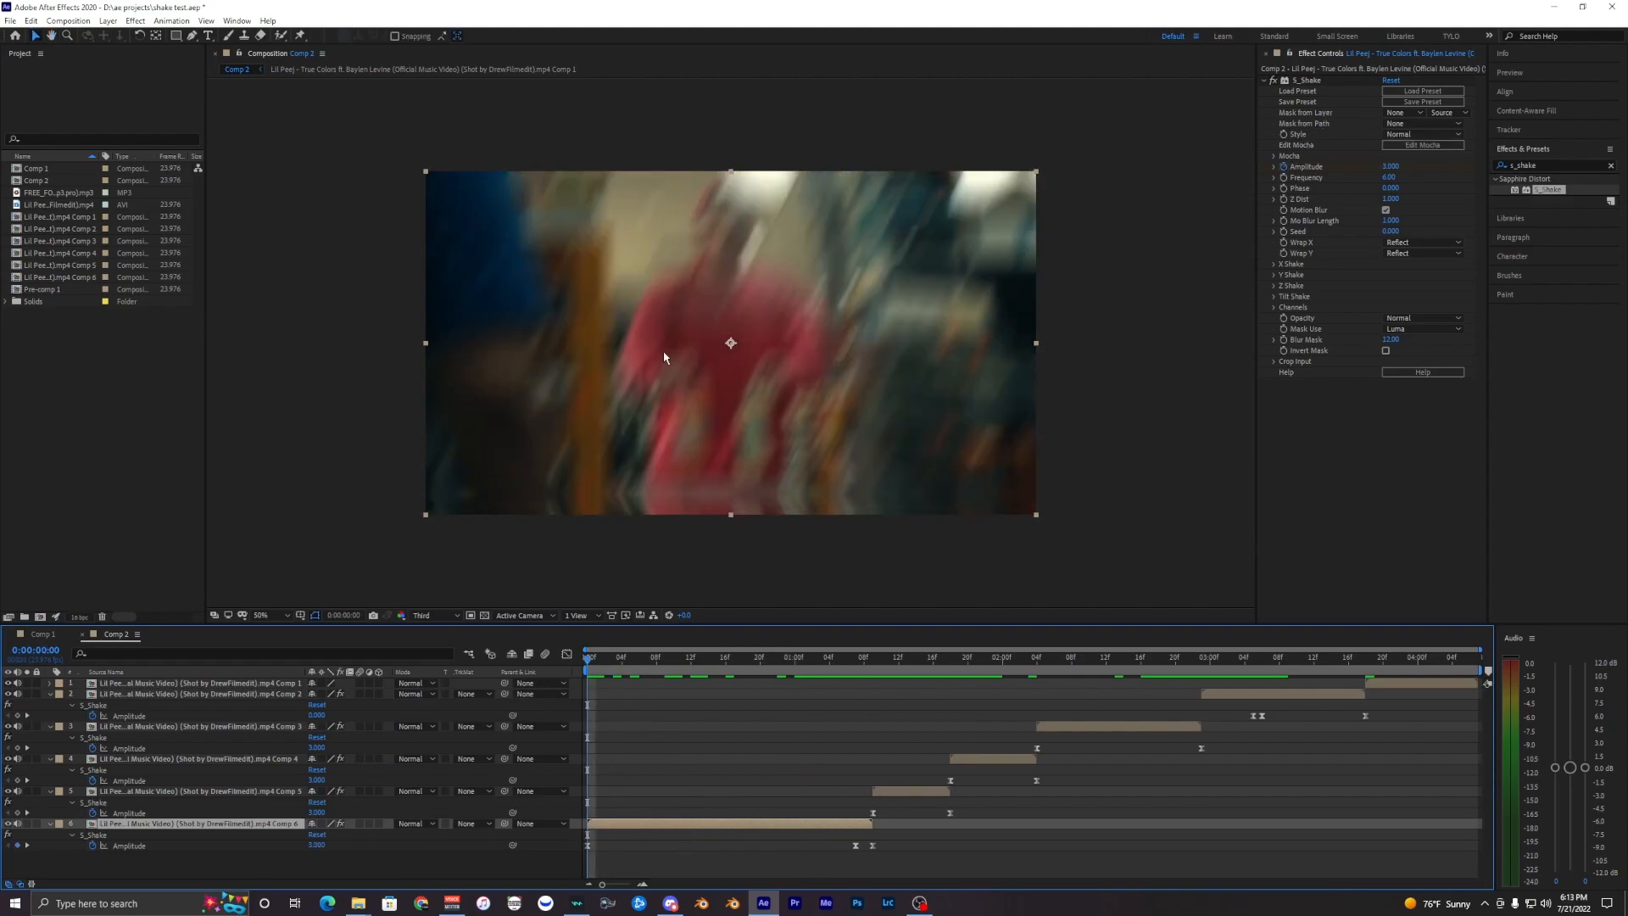
pyautogui.click(1306, 84)
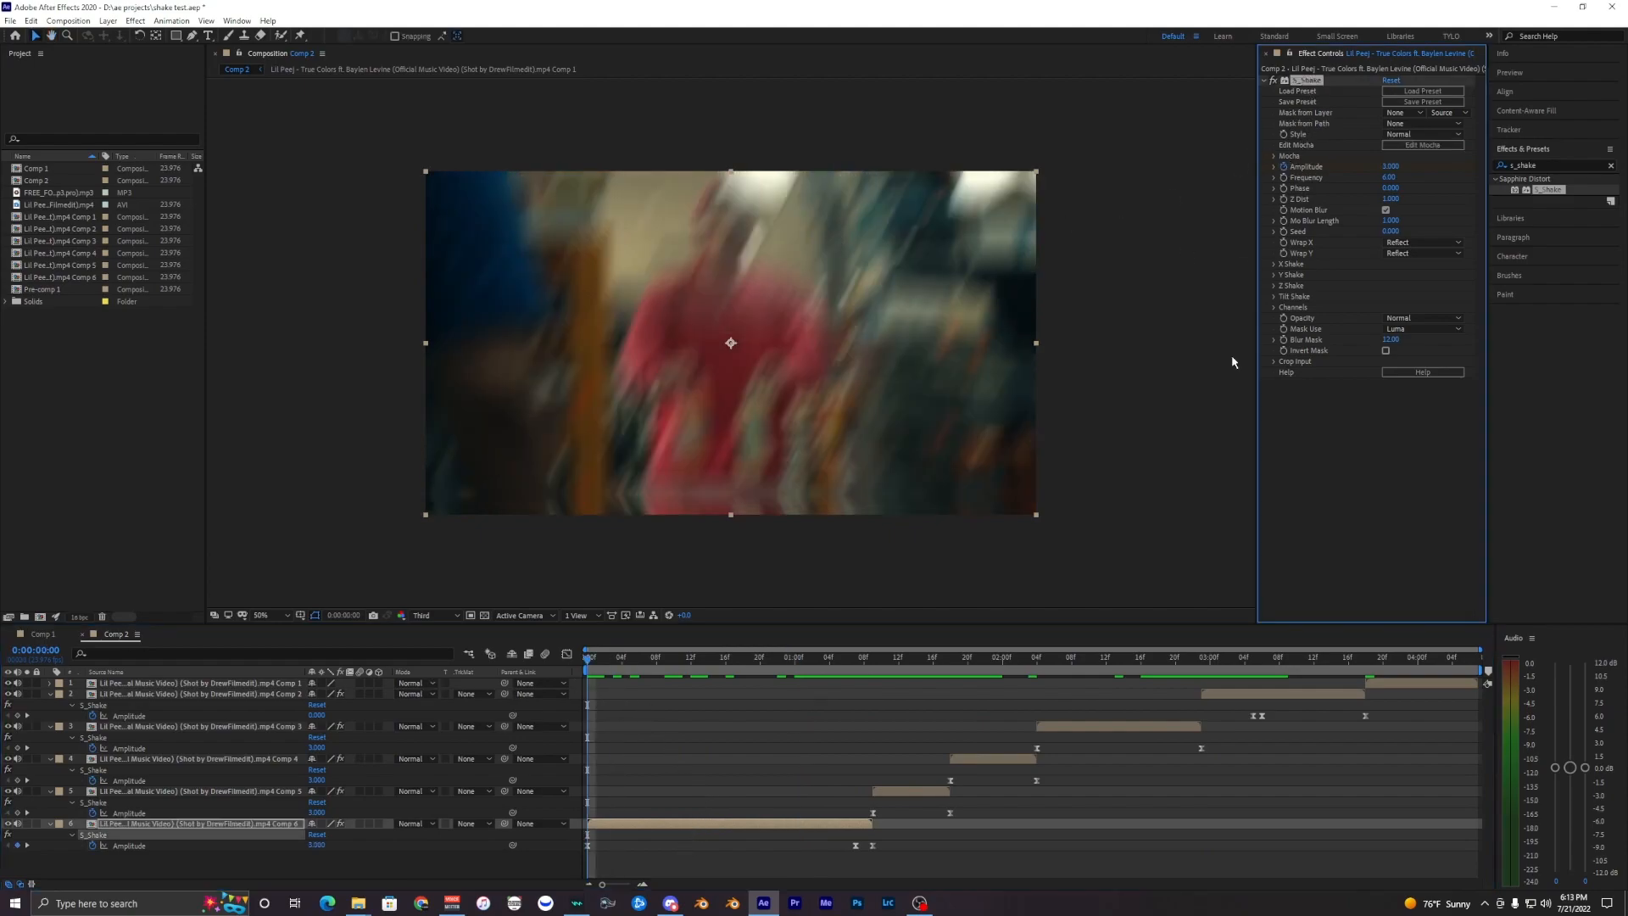
pyautogui.click(729, 721)
pyautogui.click(642, 827)
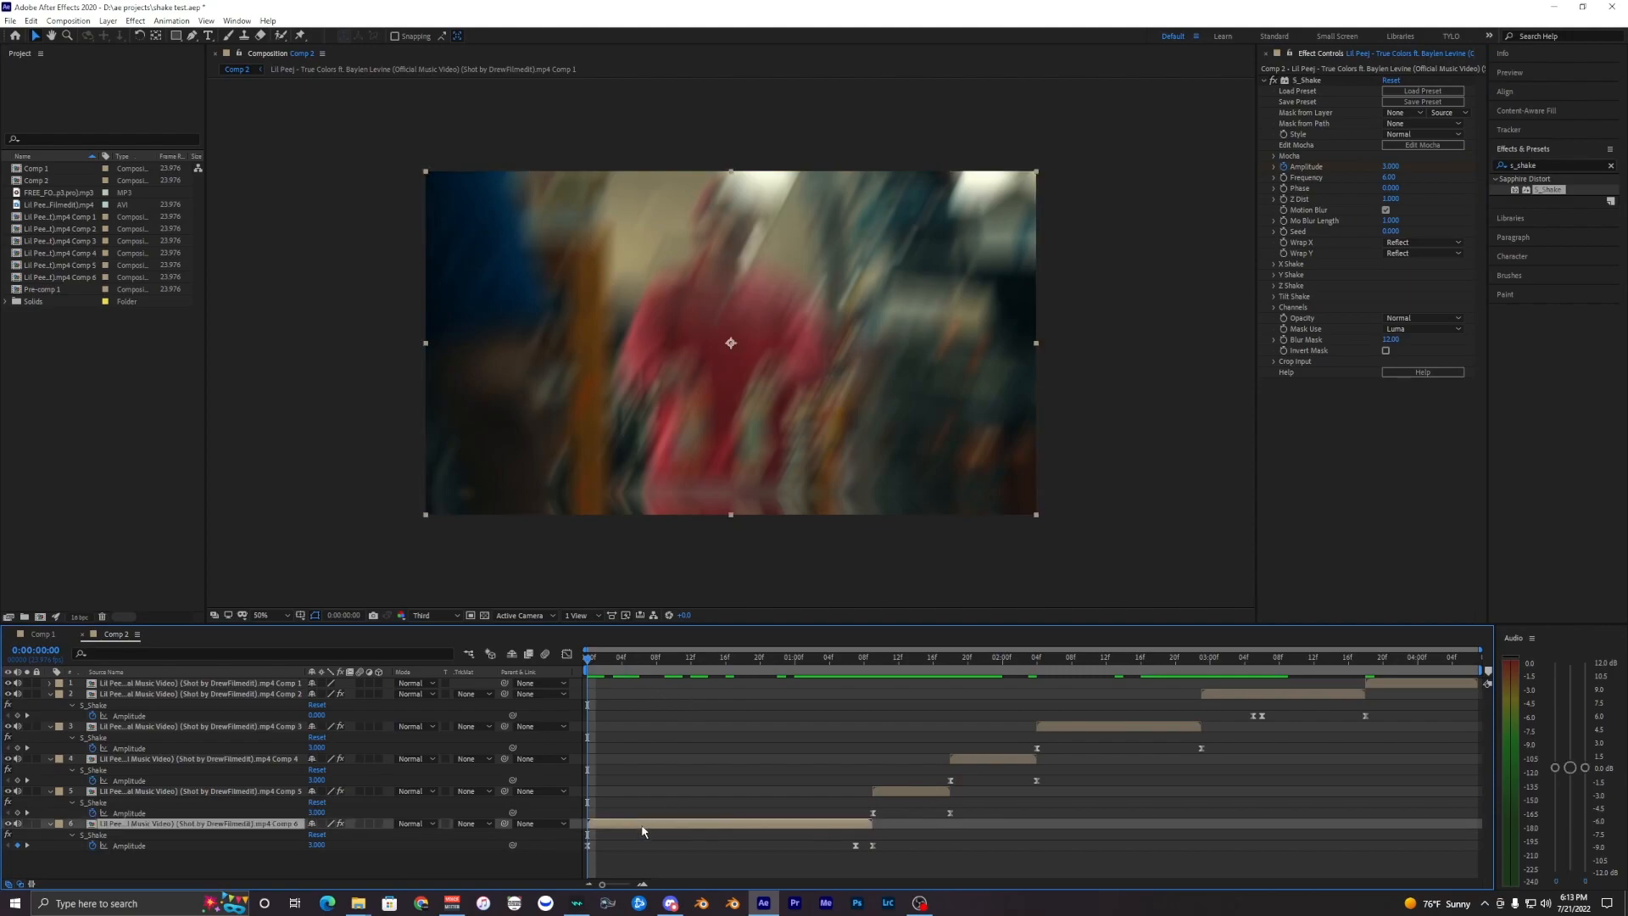